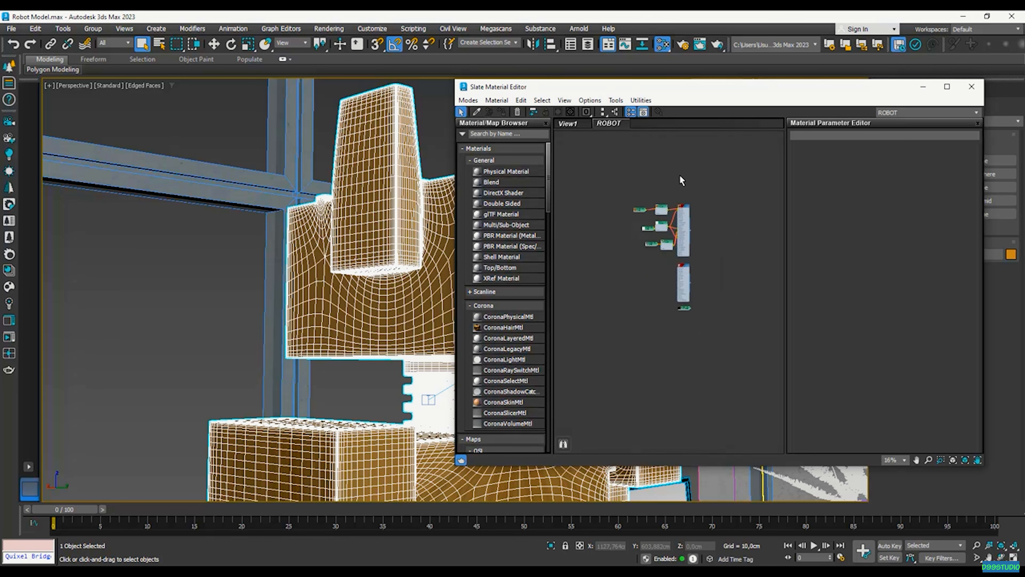
# Clear space in the ROBOT view and drag a new CoronaPhysicalMtl node in from the browser
pyautogui.scroll(-5, 684, 329)
pyautogui.scroll(3, 693, 196)
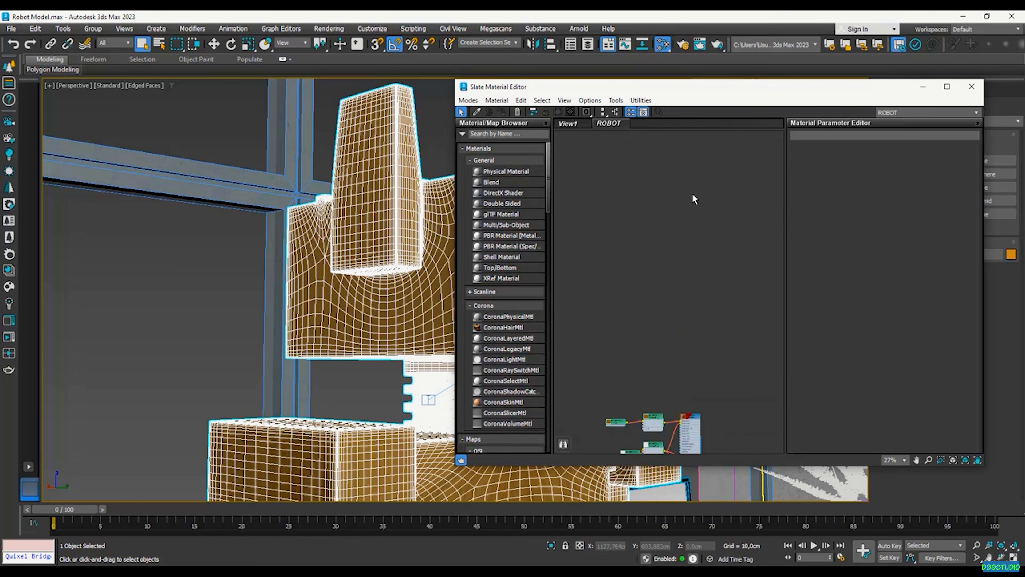
pyautogui.scroll(1, 704, 377)
pyautogui.moveTo(521, 320); pyautogui.dragTo(678, 286)
# Drop Material #367 into the view and assign it to the selected robot part
pyautogui.doubleClick(670, 286)
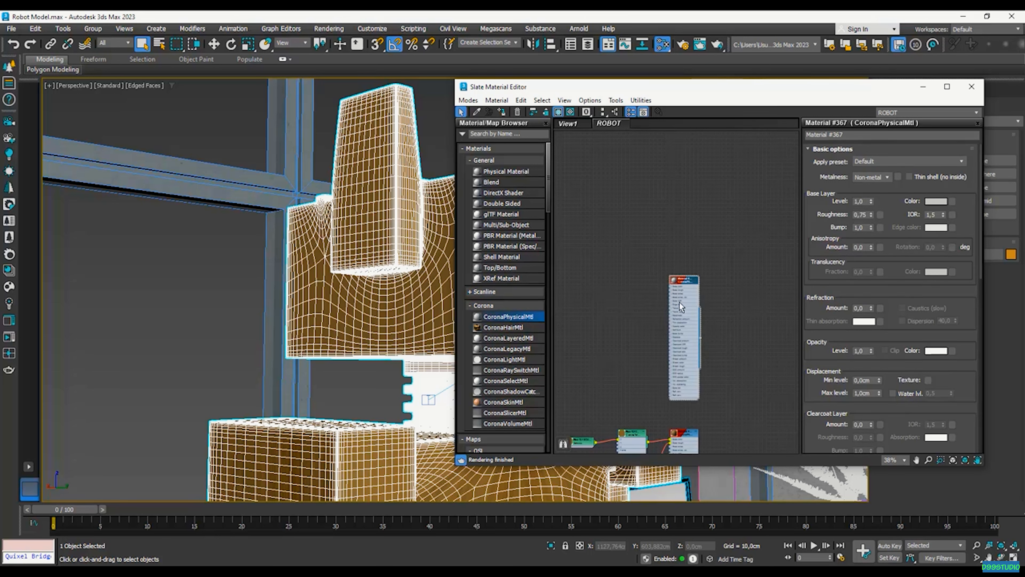
pyautogui.click(373, 267)
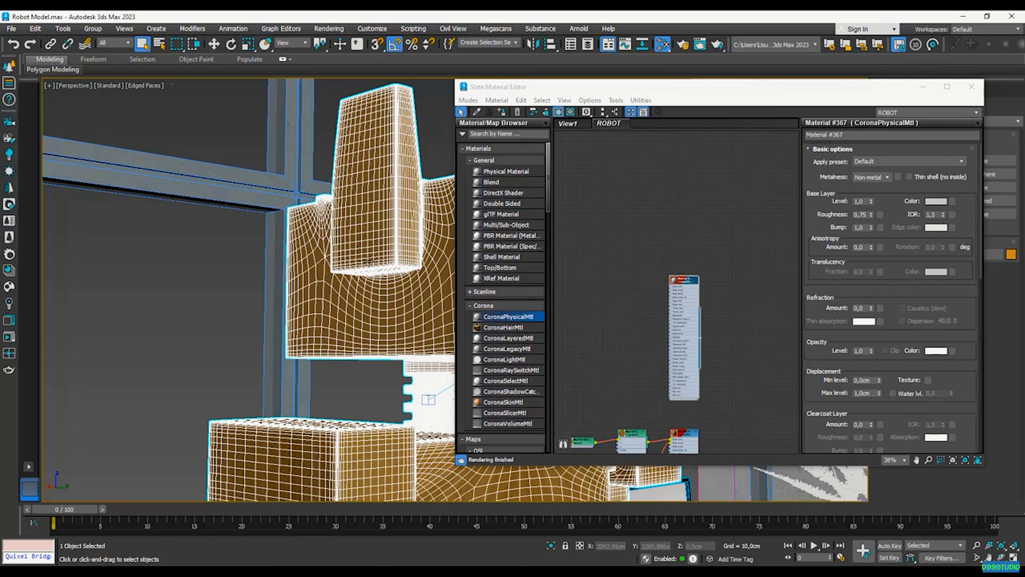
pyautogui.rightClick(682, 285)
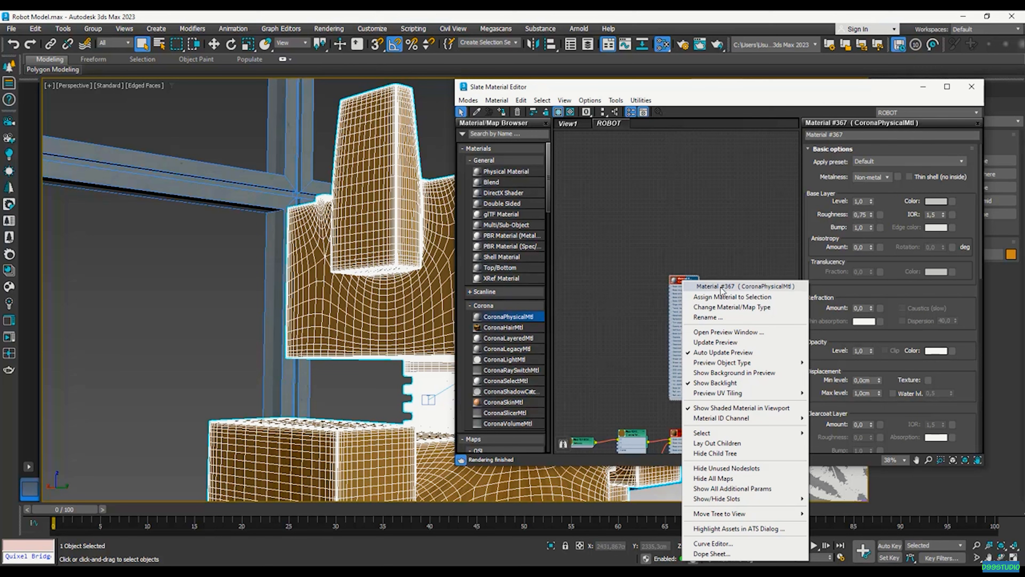
pyautogui.click(704, 298)
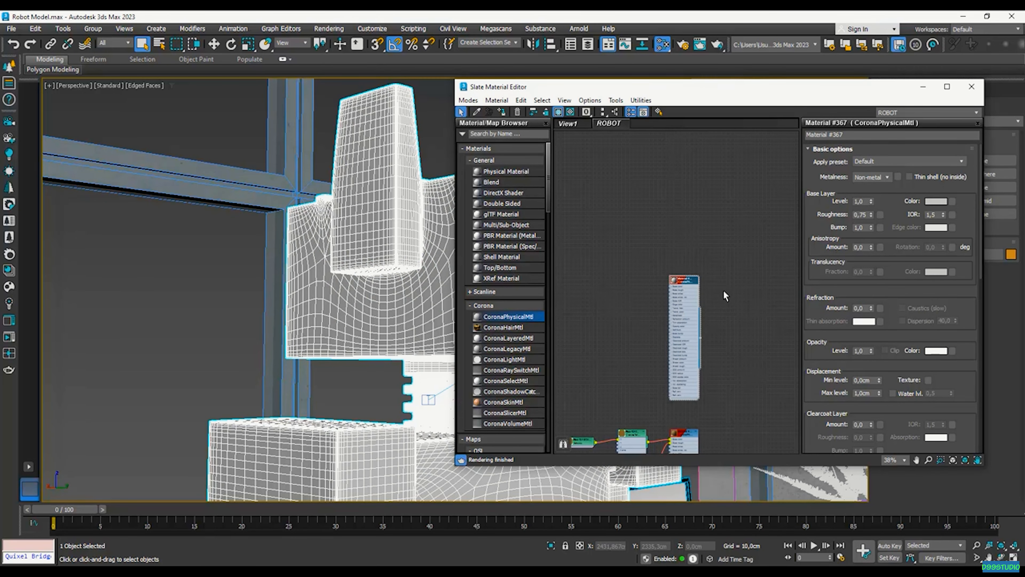
pyautogui.scroll(3, 688, 288)
pyautogui.scroll(3, 680, 258)
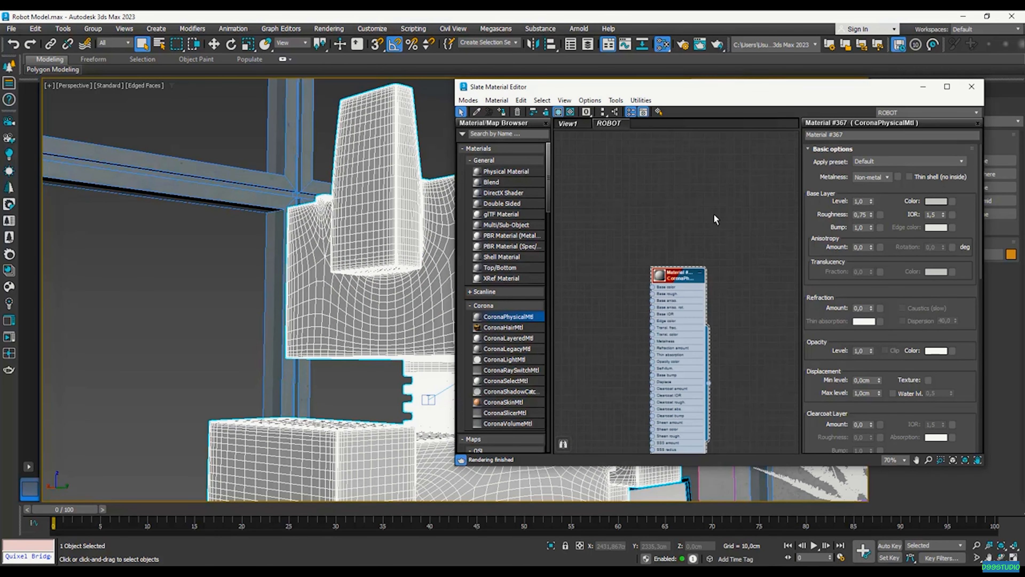
pyautogui.moveTo(732, 92); pyautogui.dragTo(697, 93)
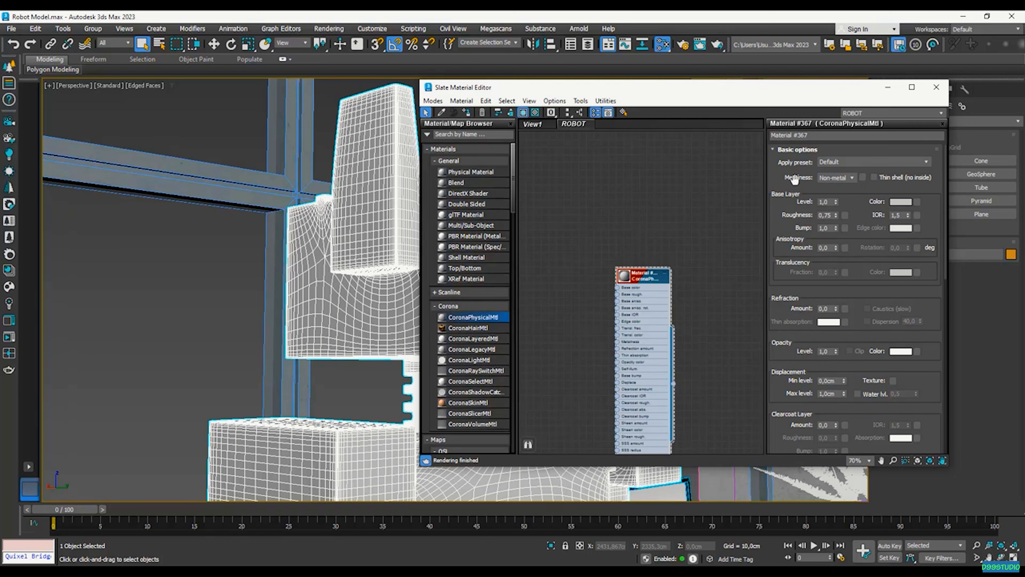
# Set Material #367's Metalness to Metal and move the editor aside to reveal the robot
pyautogui.click(846, 179)
pyautogui.click(844, 195)
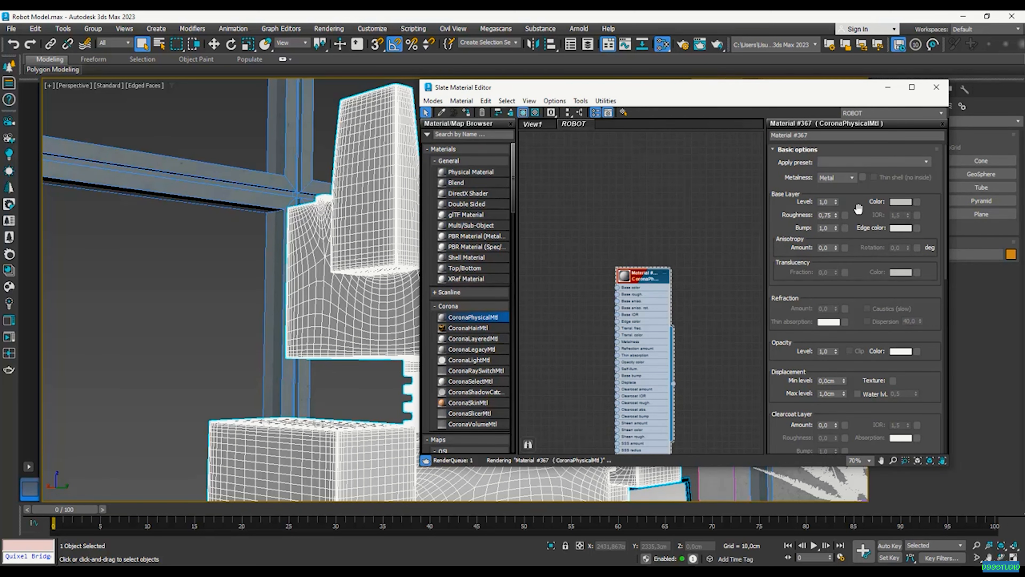
pyautogui.scroll(3, 646, 311)
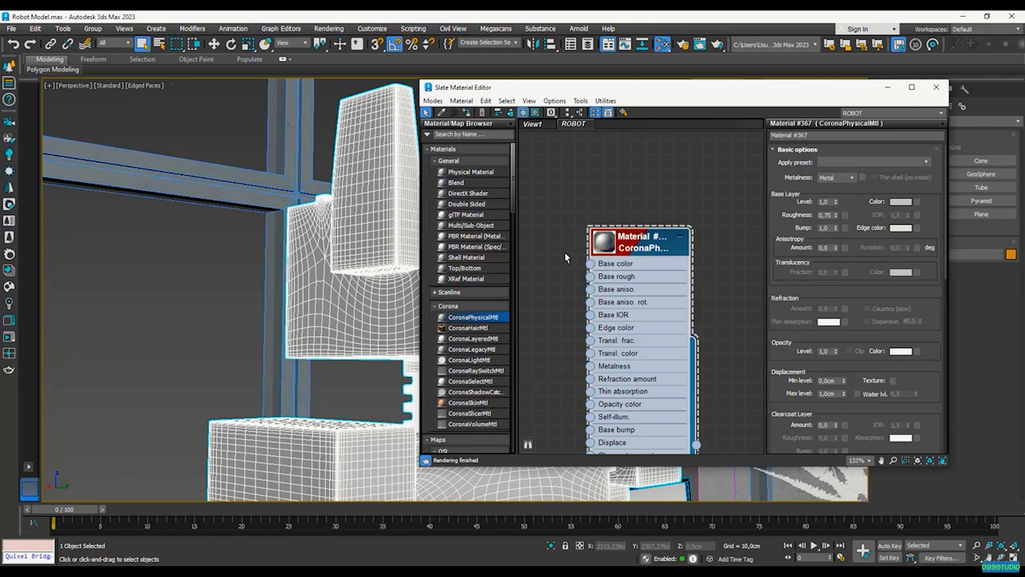
pyautogui.moveTo(686, 89); pyautogui.dragTo(204, 69)
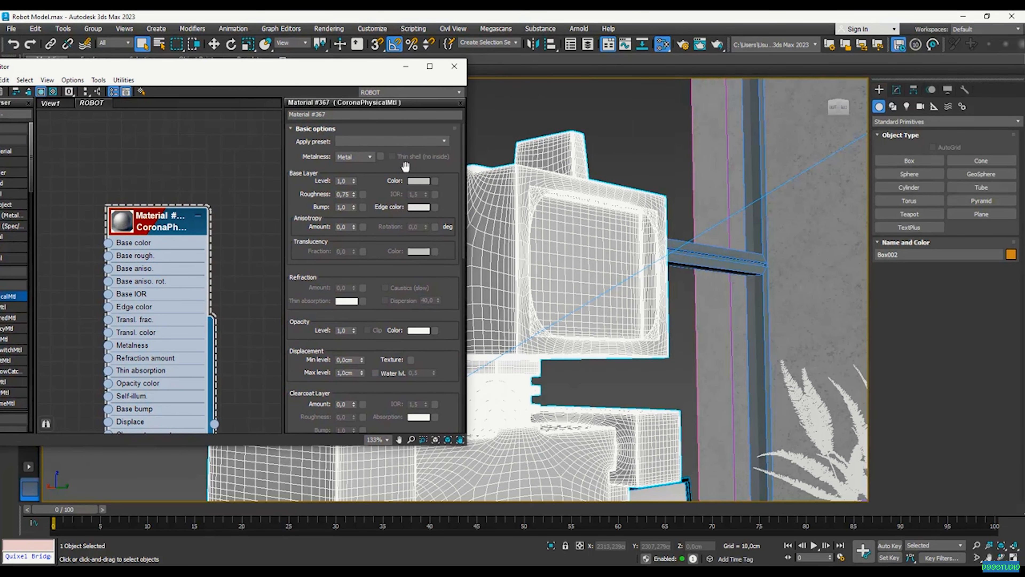
pyautogui.click(420, 180)
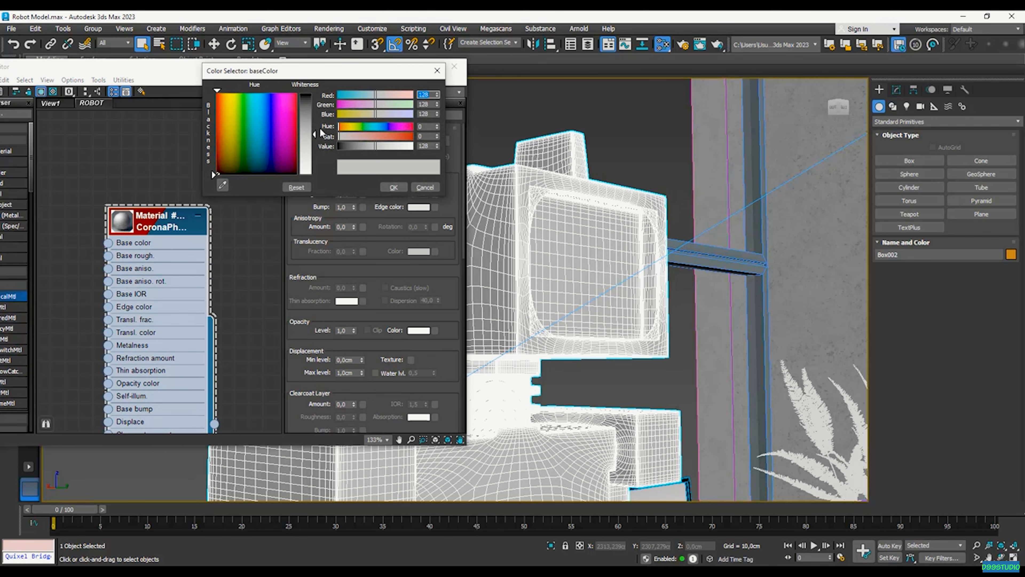
# Darken the base colour to grey 75 and lower the base roughness to 0,33
pyautogui.moveTo(314, 133); pyautogui.dragTo(314, 117)
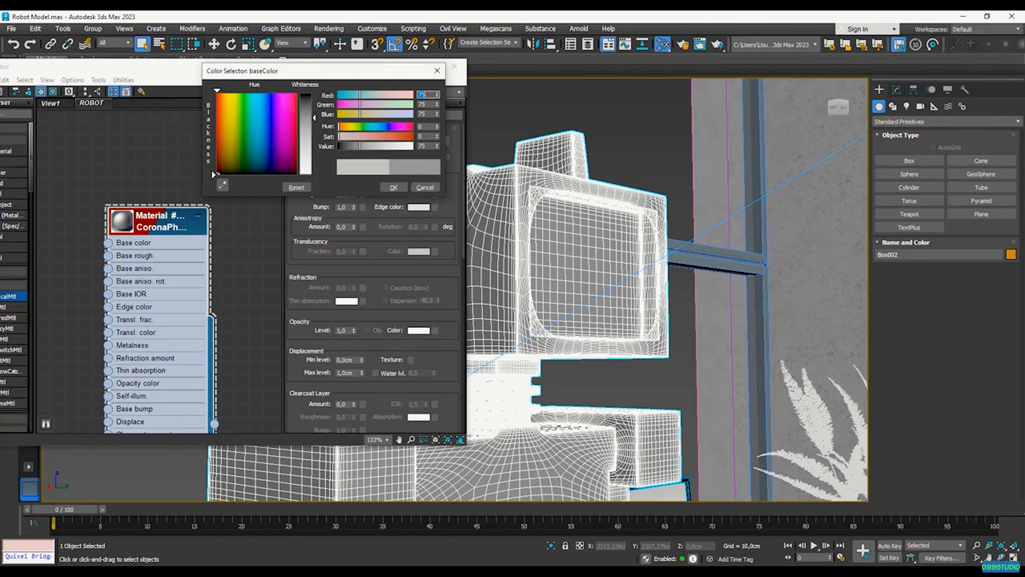
pyautogui.click(393, 187)
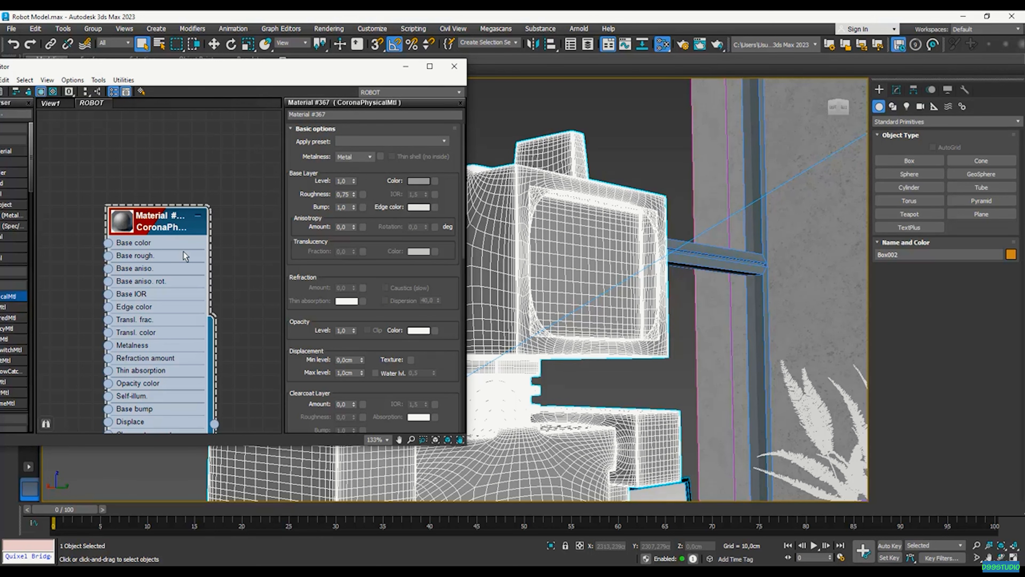
pyautogui.moveTo(354, 196); pyautogui.dragTo(353, 217)
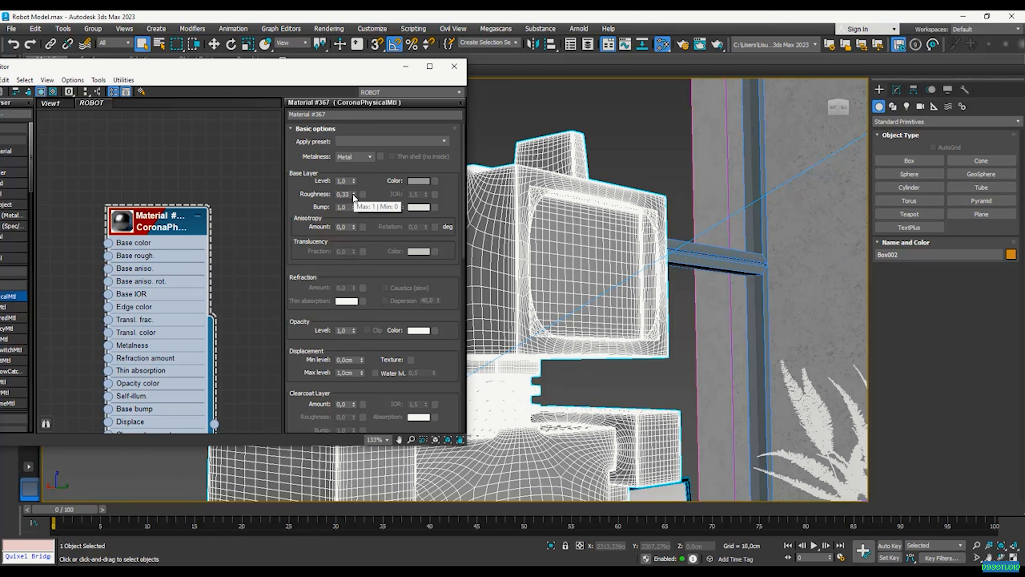
# Open an enlarged floating preview window of Material #367 and move it aside
pyautogui.rightClick(178, 226)
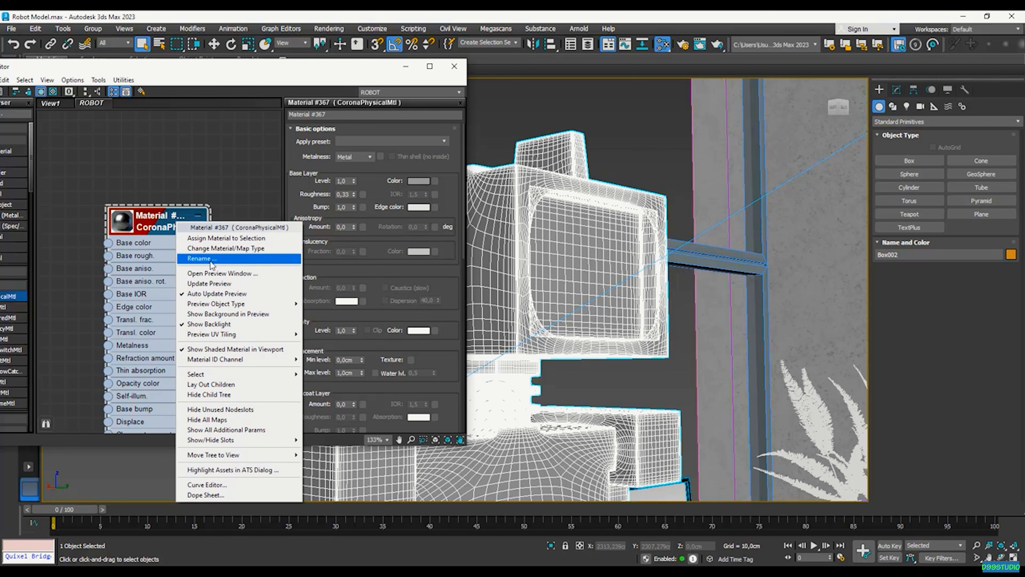
pyautogui.click(232, 274)
pyautogui.moveTo(243, 264); pyautogui.dragTo(278, 199)
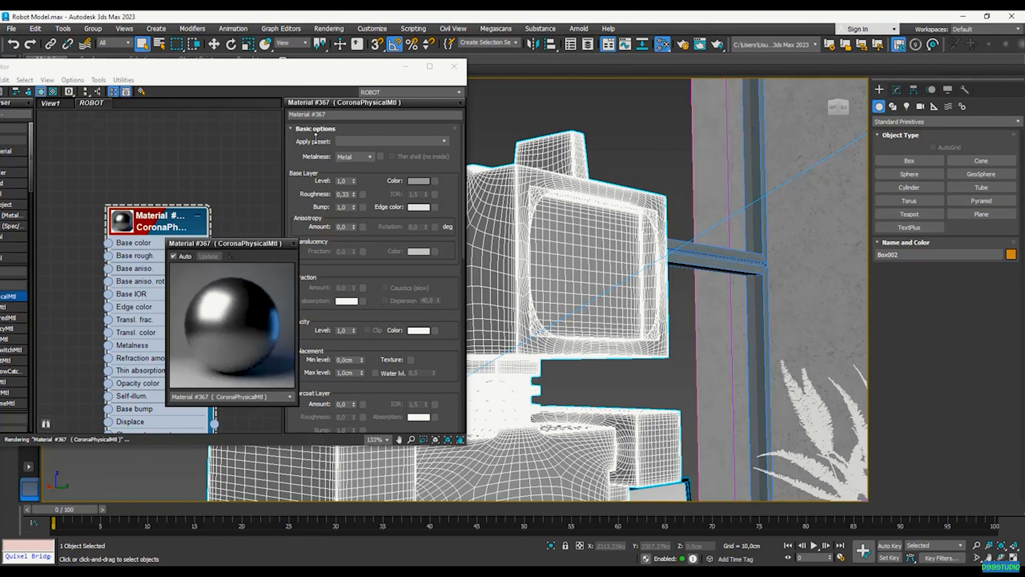
pyautogui.moveTo(316, 137); pyautogui.dragTo(315, 140)
pyautogui.moveTo(249, 148); pyautogui.dragTo(128, 144)
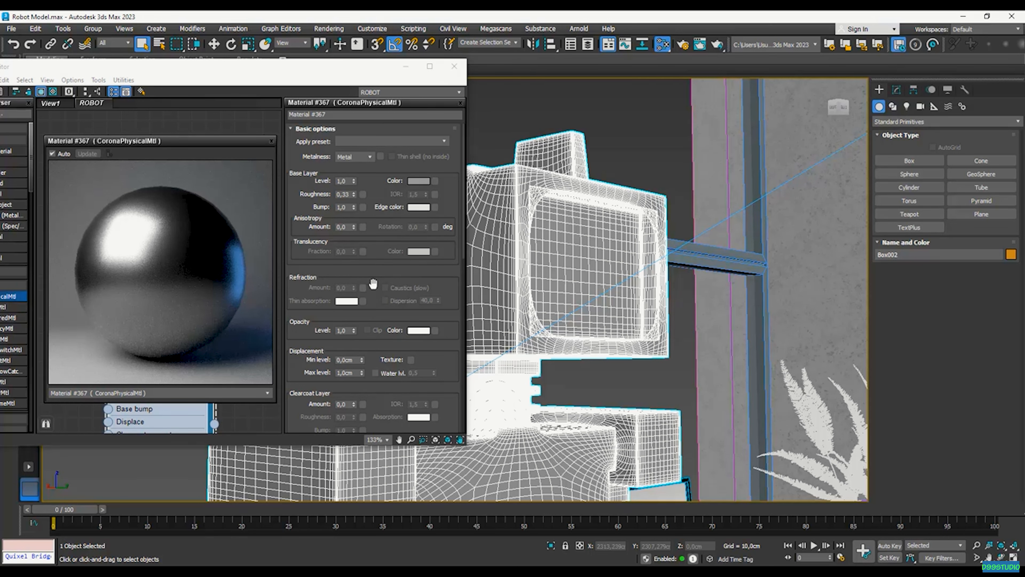
# Keep Metalness on Metal and bring up the base colour selector, still at grey 75
pyautogui.click(365, 158)
pyautogui.click(350, 174)
pyautogui.moveTo(160, 145); pyautogui.dragTo(355, 151)
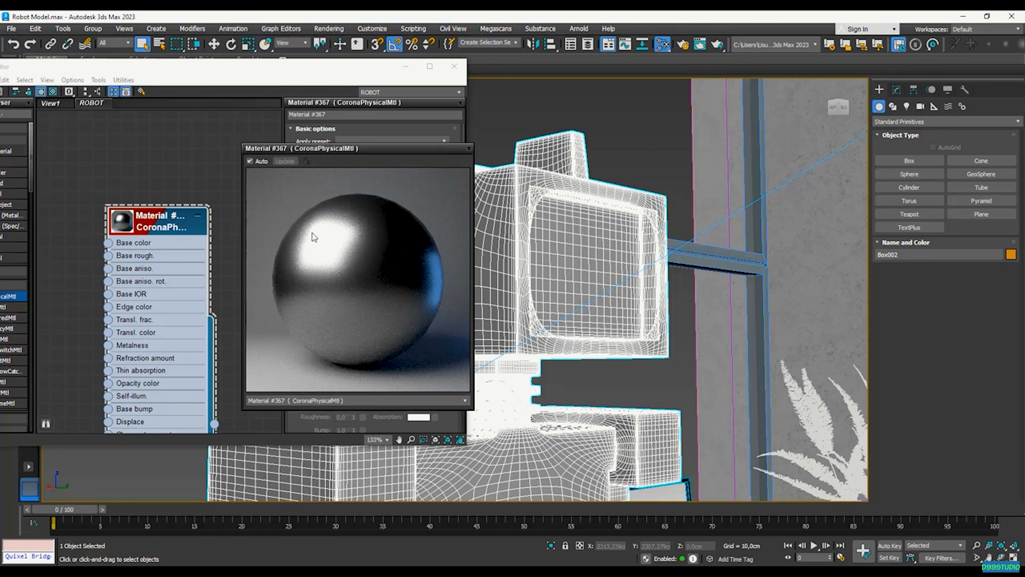
pyautogui.moveTo(365, 149); pyautogui.dragTo(234, 150)
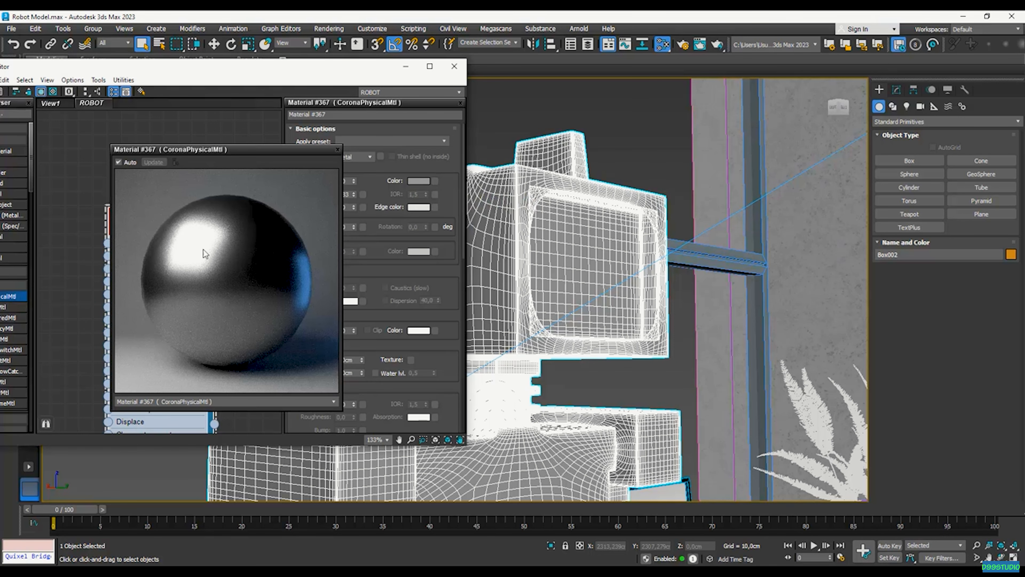
pyautogui.click(412, 178)
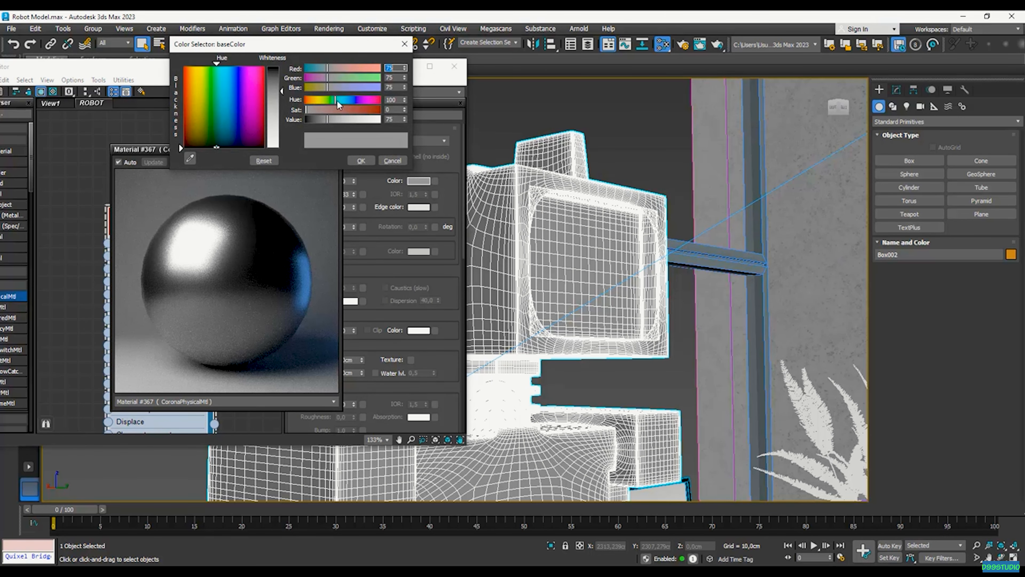
# Change the base colour to a bright, saturated blue
pyautogui.click(378, 110)
pyautogui.click(350, 120)
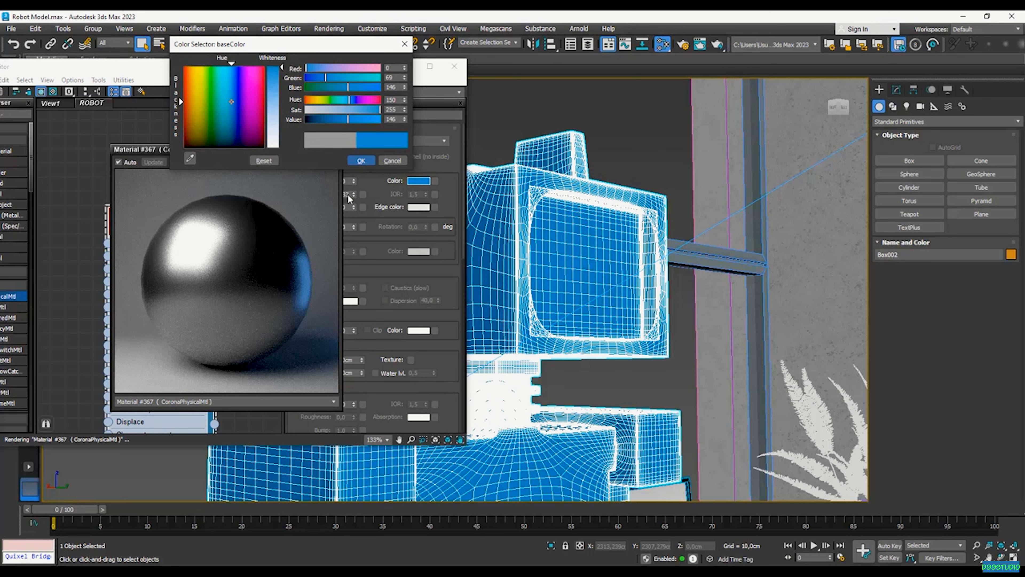
pyautogui.click(359, 161)
pyautogui.moveTo(251, 150); pyautogui.dragTo(635, 141)
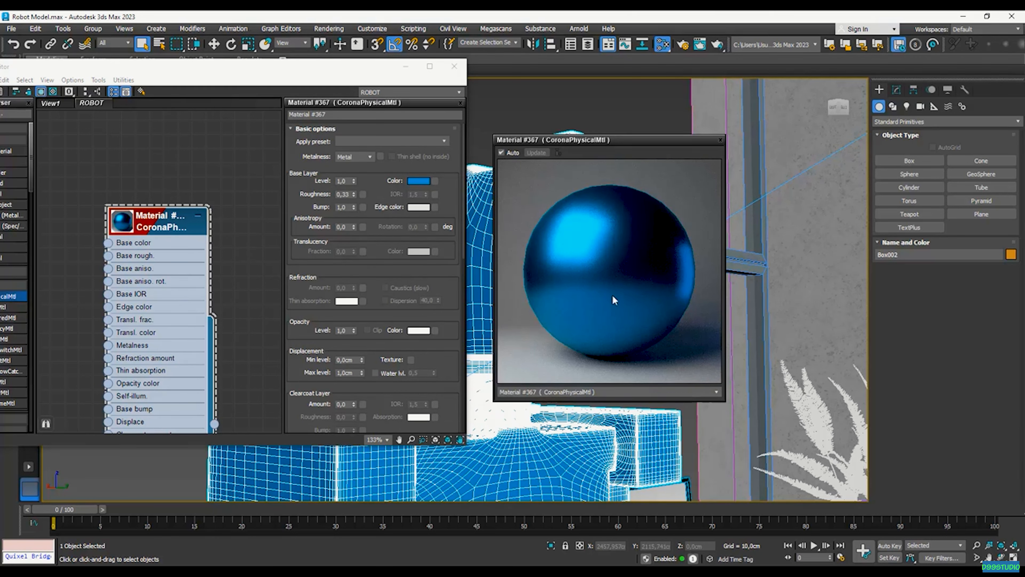
# Start an interactive Corona render from the Scene tab of Render Setup
pyautogui.click(685, 47)
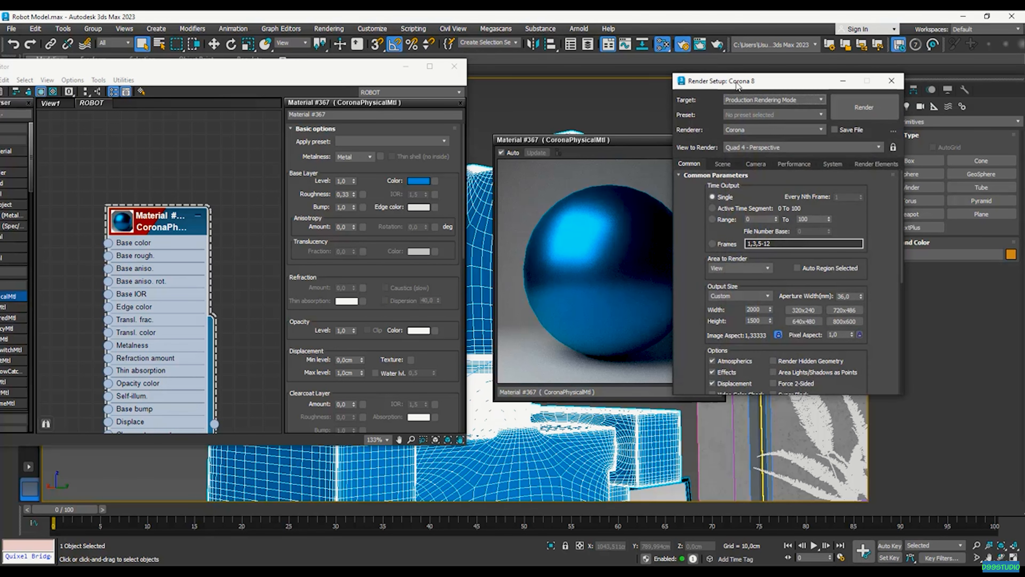
pyautogui.moveTo(741, 85); pyautogui.dragTo(689, 82)
pyautogui.click(672, 157)
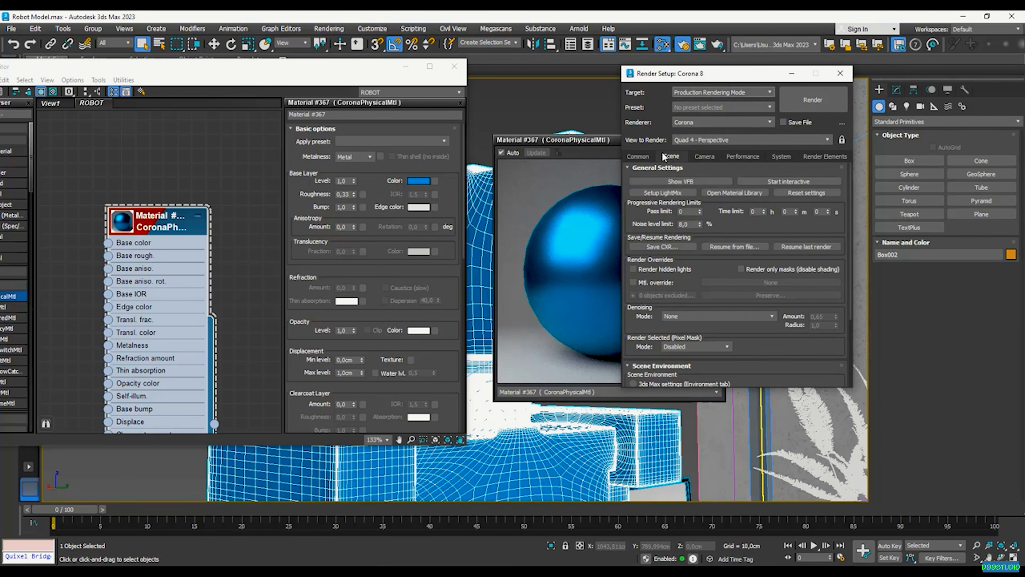
pyautogui.click(788, 181)
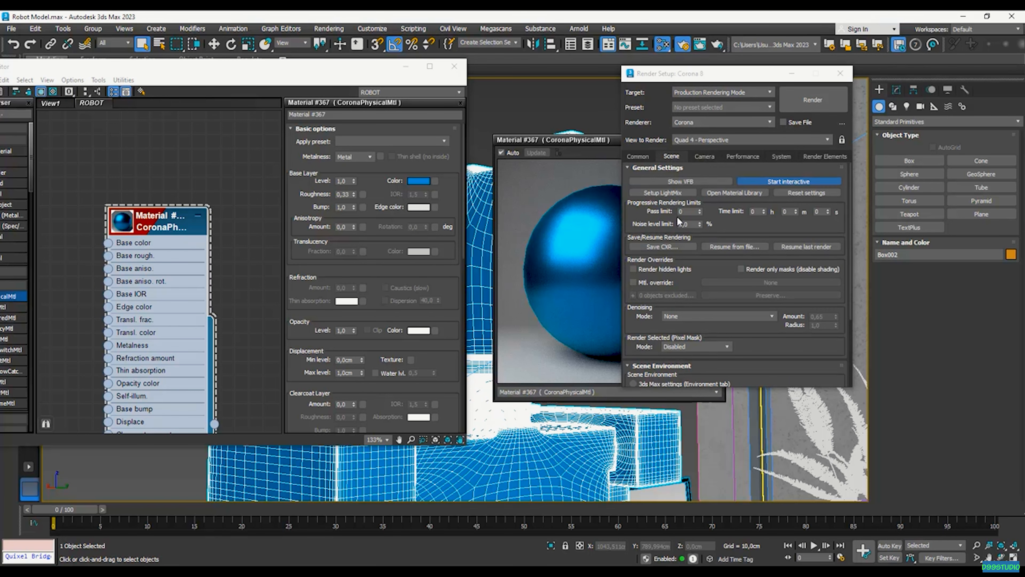
pyautogui.moveTo(350, 79); pyautogui.dragTo(652, 73)
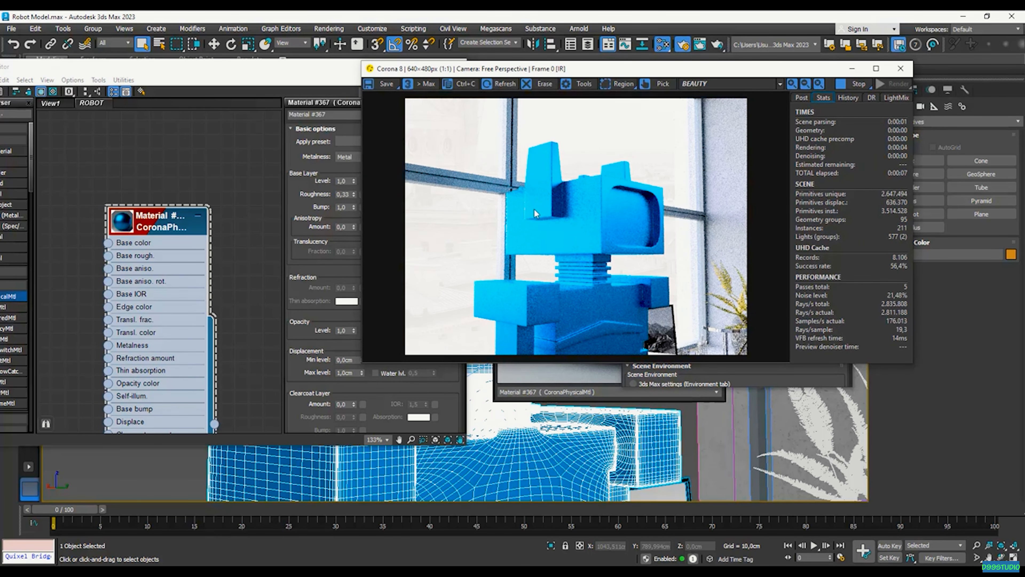
# Close the material preview and set the base roughness to 0,55
pyautogui.moveTo(286, 66); pyautogui.dragTo(220, 71)
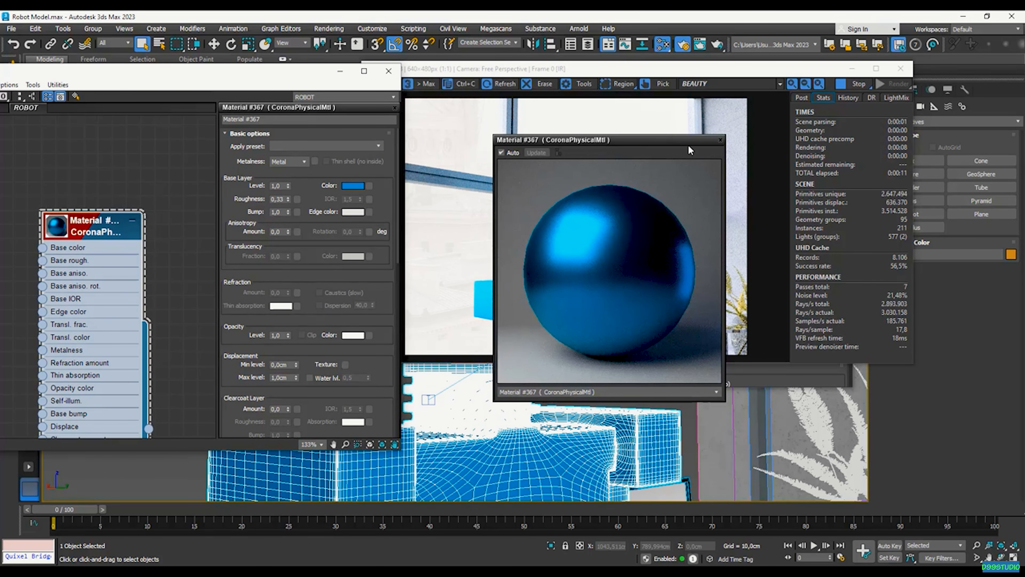
pyautogui.click(721, 142)
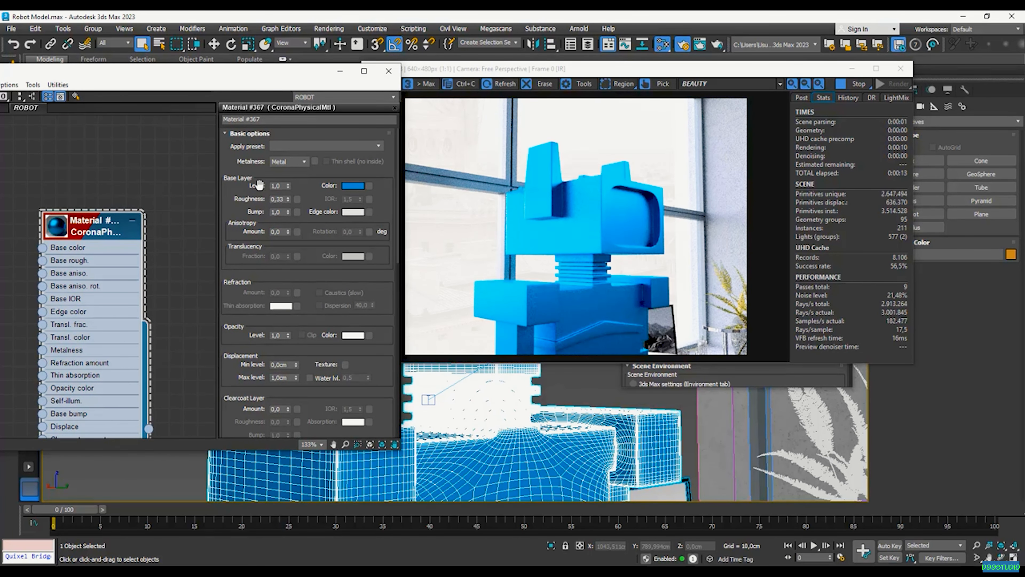
pyautogui.moveTo(285, 204); pyautogui.dragTo(287, 202)
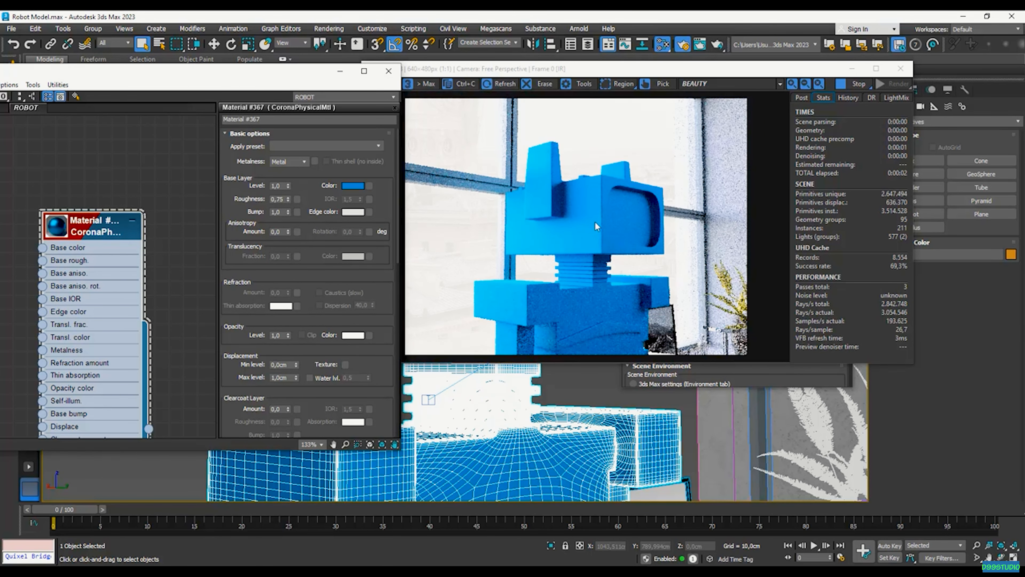
pyautogui.doubleClick(278, 199)
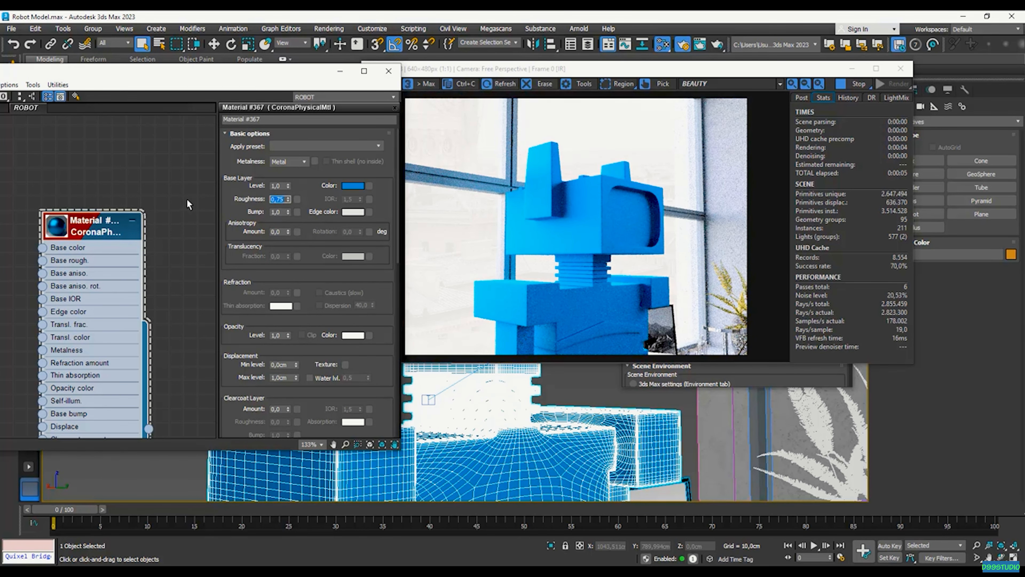
pyautogui.write('0,55')
pyautogui.press('Return')
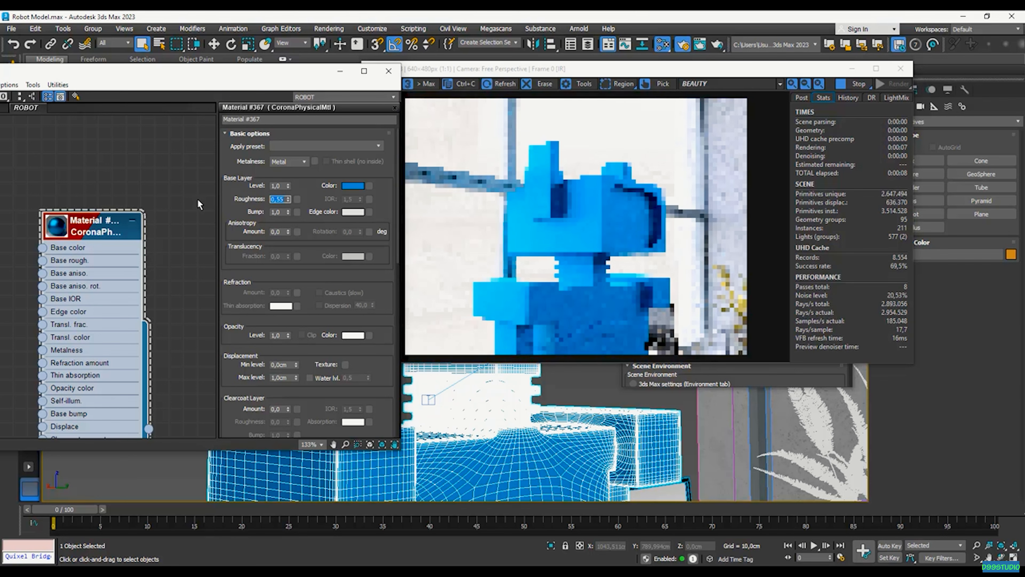
# Desaturate the base colour to dark grey 82 and widen the Corona render window
pyautogui.click(355, 186)
pyautogui.moveTo(257, 123)
pyautogui.mouseDown()
pyautogui.moveTo(246, 119)
pyautogui.moveTo(271, 129)
pyautogui.moveTo(251, 129)
pyautogui.mouseUp()
pyautogui.click(297, 170)
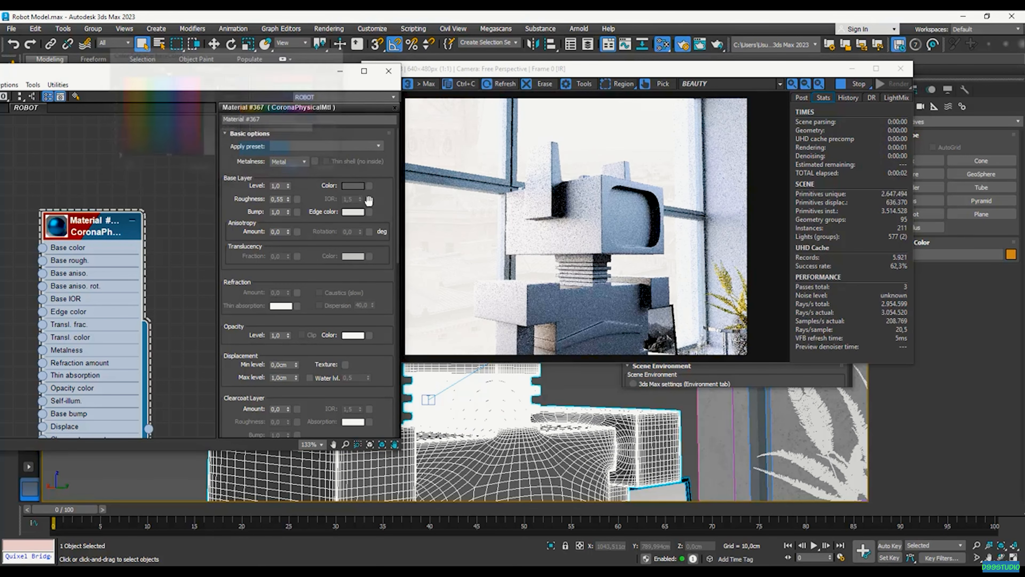
pyautogui.moveTo(411, 275); pyautogui.dragTo(371, 275)
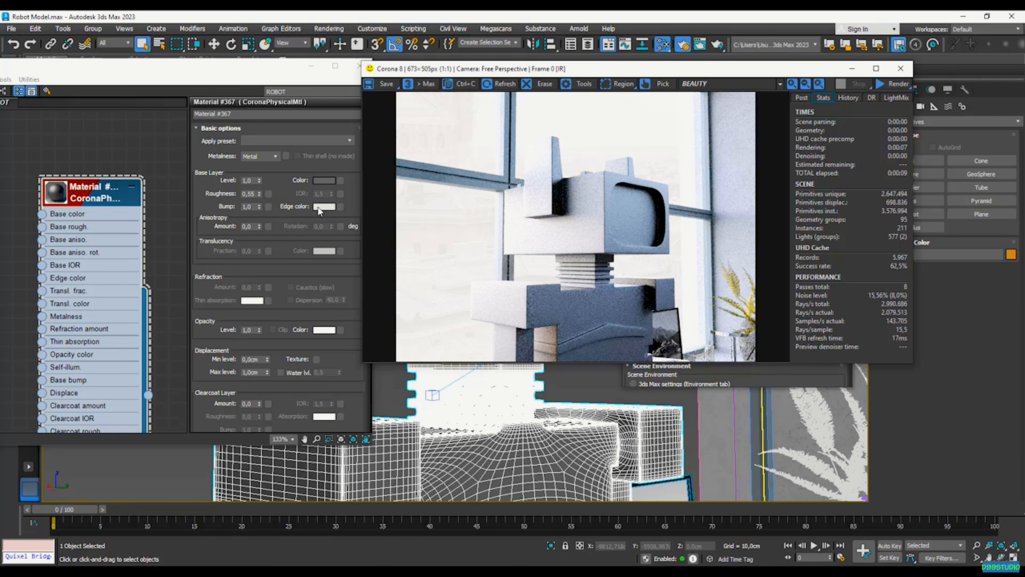
# Copy the base colour and paste it into the edge colour
pyautogui.click(328, 179)
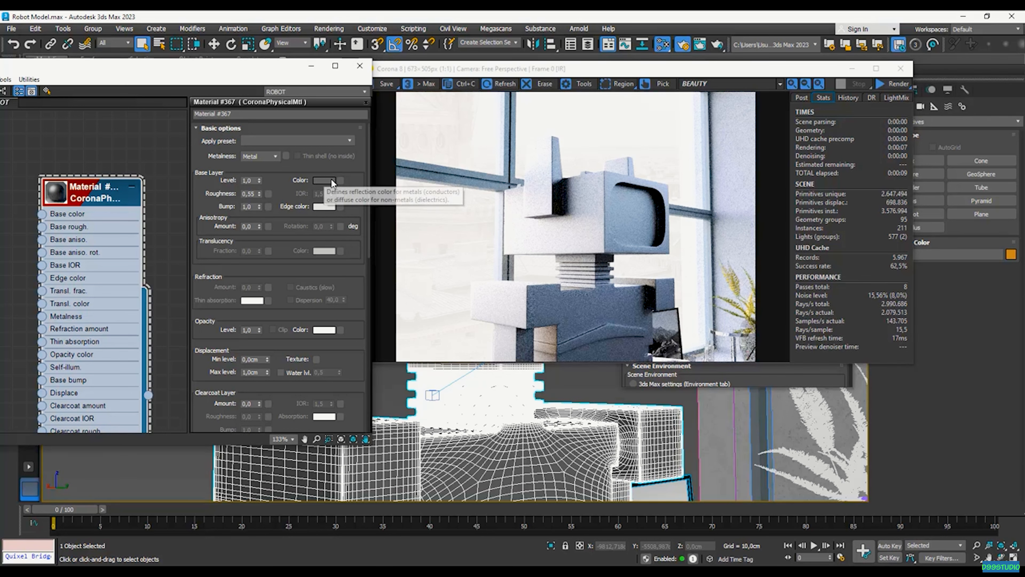
pyautogui.rightClick(329, 180)
pyautogui.click(359, 186)
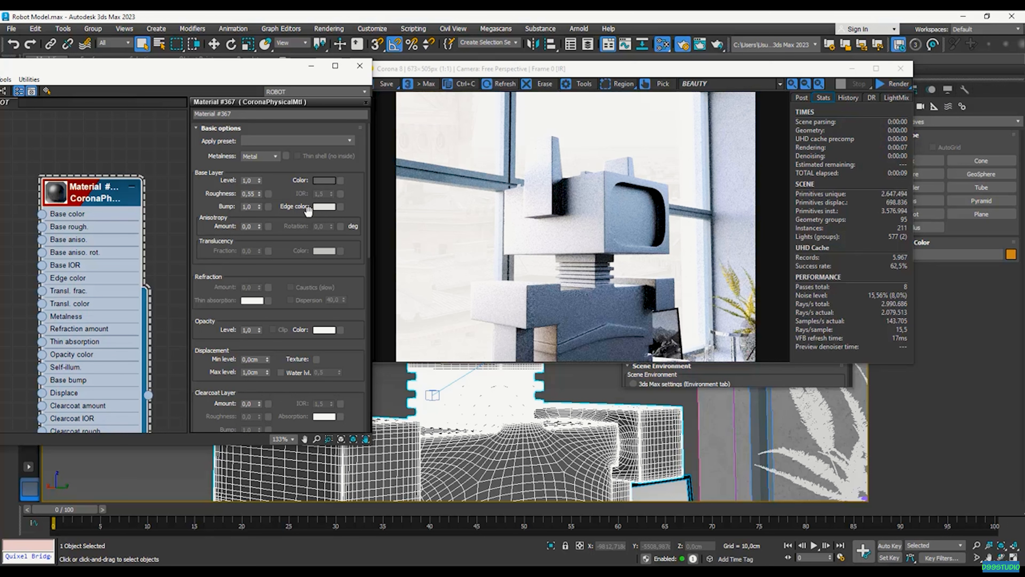
pyautogui.rightClick(329, 207)
pyautogui.click(354, 225)
# Darken the edge colour to near-black grey 11 and re-render the robot
pyautogui.click(323, 207)
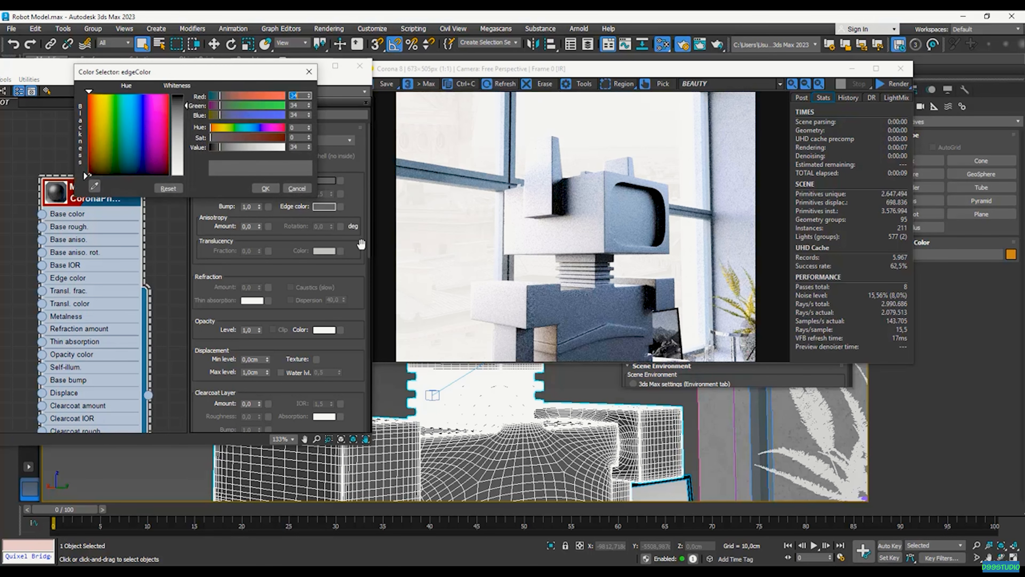
pyautogui.moveTo(216, 141); pyautogui.dragTo(215, 151)
pyautogui.click(265, 188)
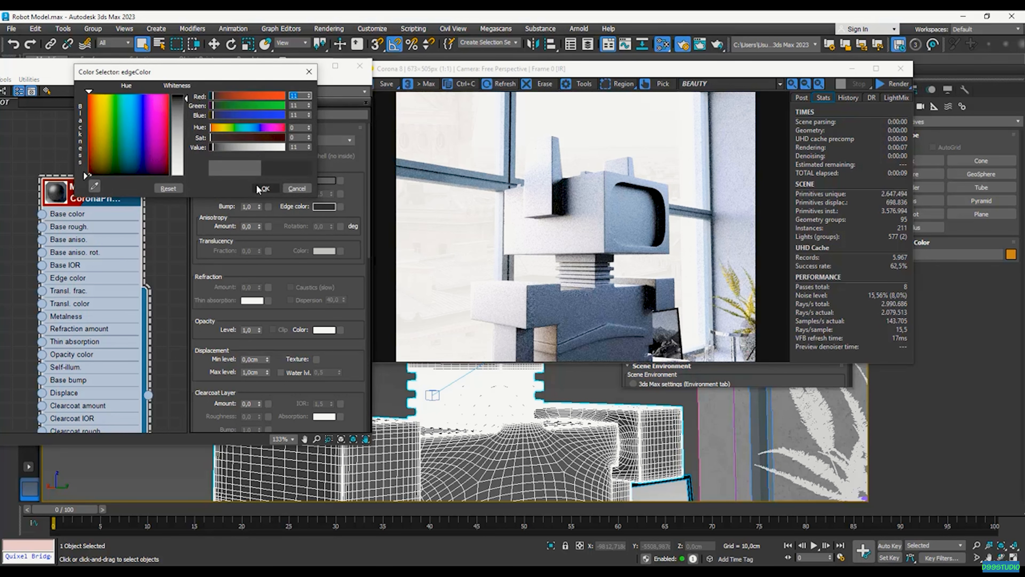
pyautogui.click(881, 82)
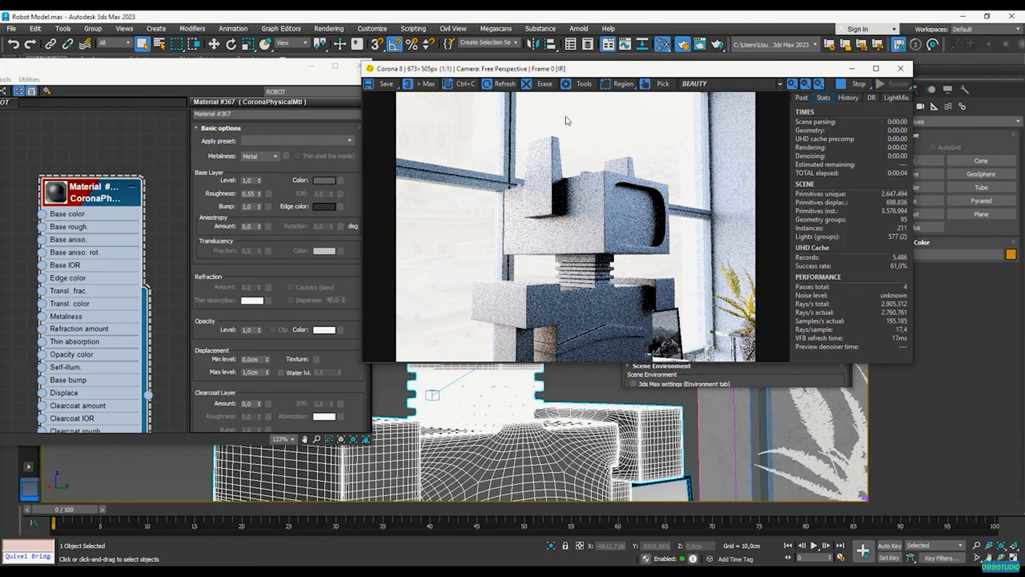
pyautogui.scroll(-2, 560, 221)
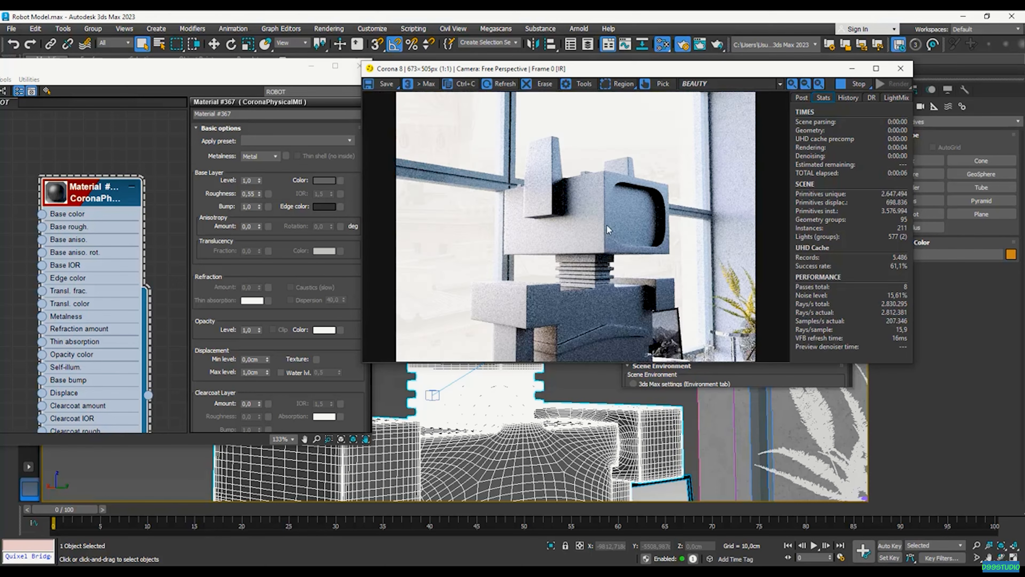
pyautogui.moveTo(268, 70); pyautogui.dragTo(334, 59)
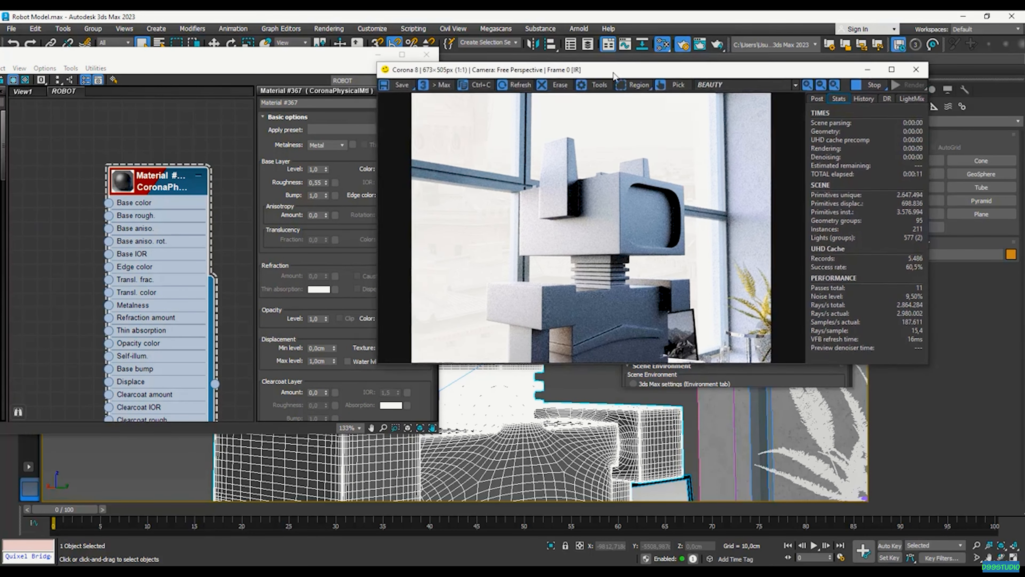
# Move the Corona VFB up and right, and shift the Slate editor right to reveal its browser
pyautogui.moveTo(565, 69); pyautogui.dragTo(696, 55)
pyautogui.moveTo(249, 63); pyautogui.dragTo(321, 54)
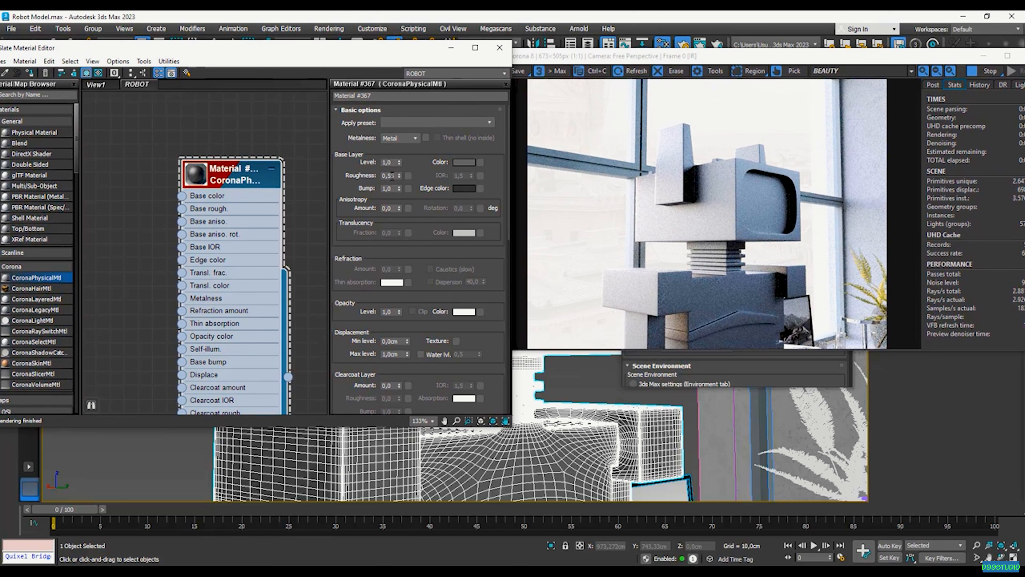
pyautogui.click(690, 211)
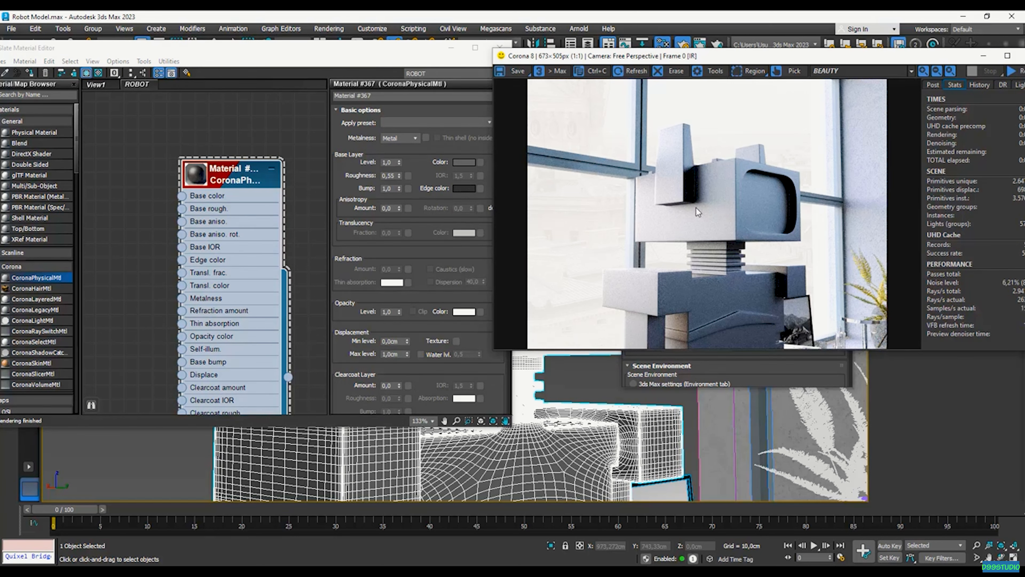
# Drag Metal_Rough.png and TexturesCom_Metal_SteelRough2_1K_normal.tif from Lecture 30 into Slate as bitmap nodes
pyautogui.hotkey('alt', 'Tab')
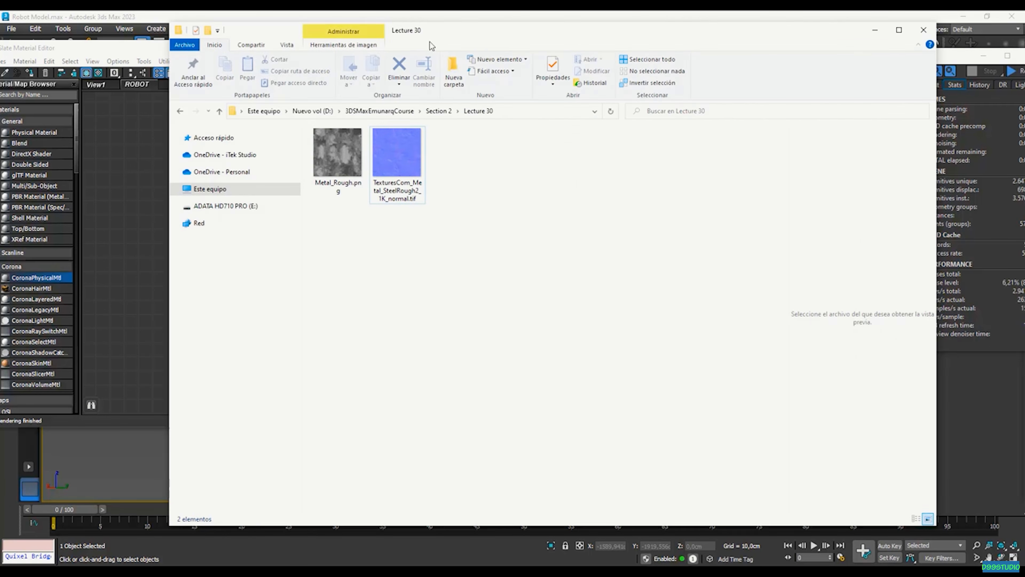
pyautogui.moveTo(424, 37); pyautogui.dragTo(661, 71)
pyautogui.click(590, 221)
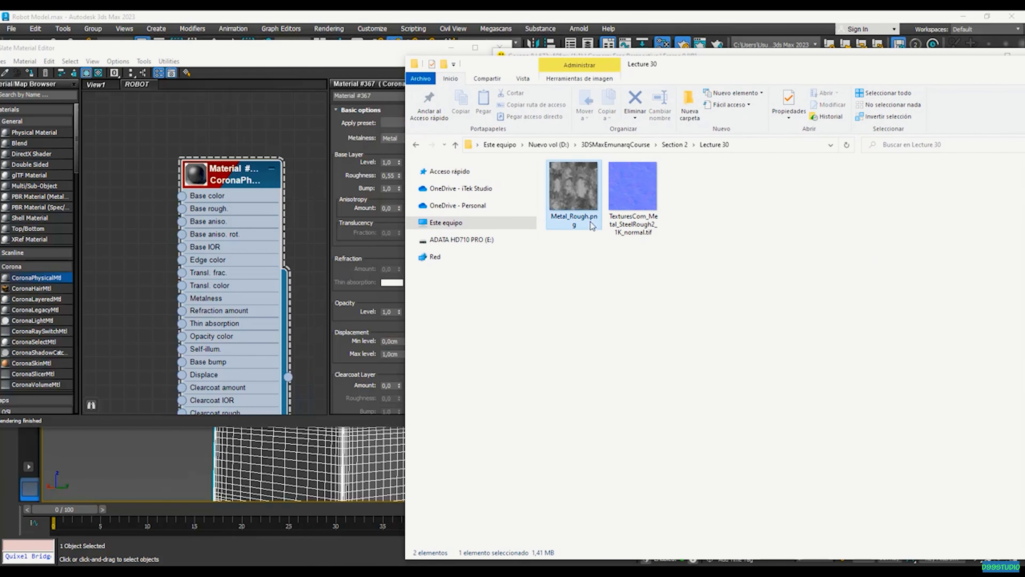
pyautogui.click(644, 235)
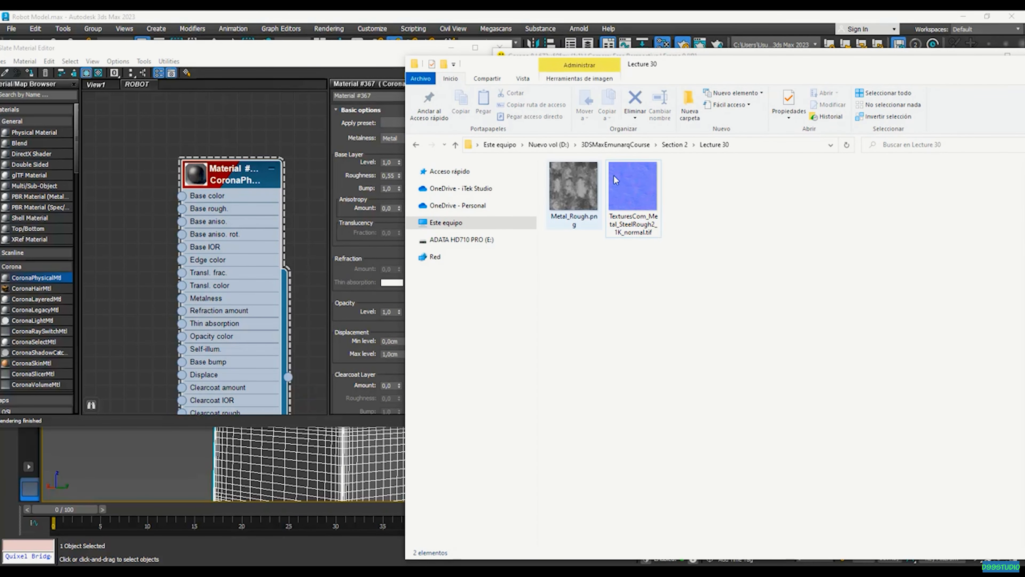
pyautogui.click(566, 204)
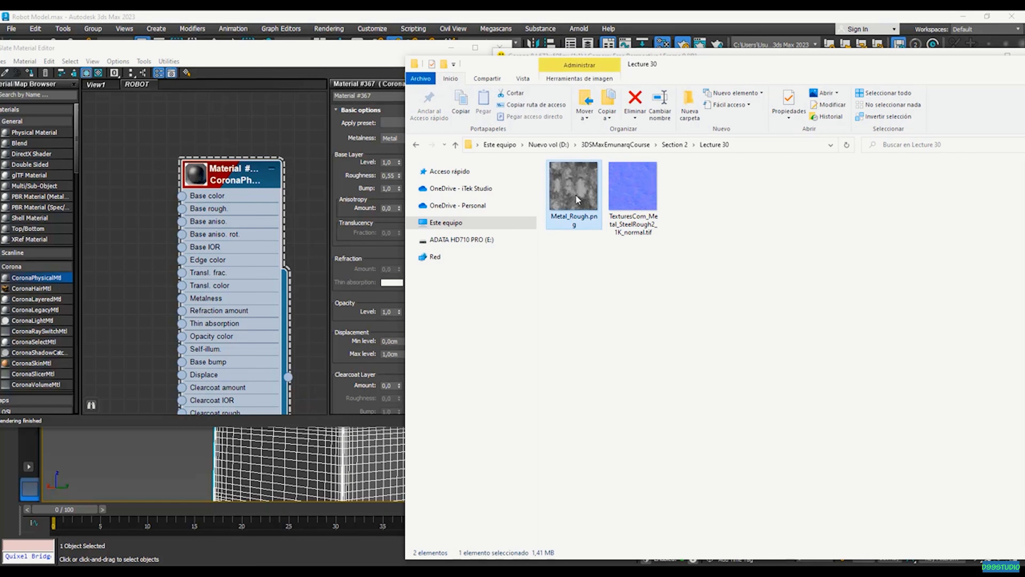
pyautogui.moveTo(447, 220); pyautogui.dragTo(137, 237)
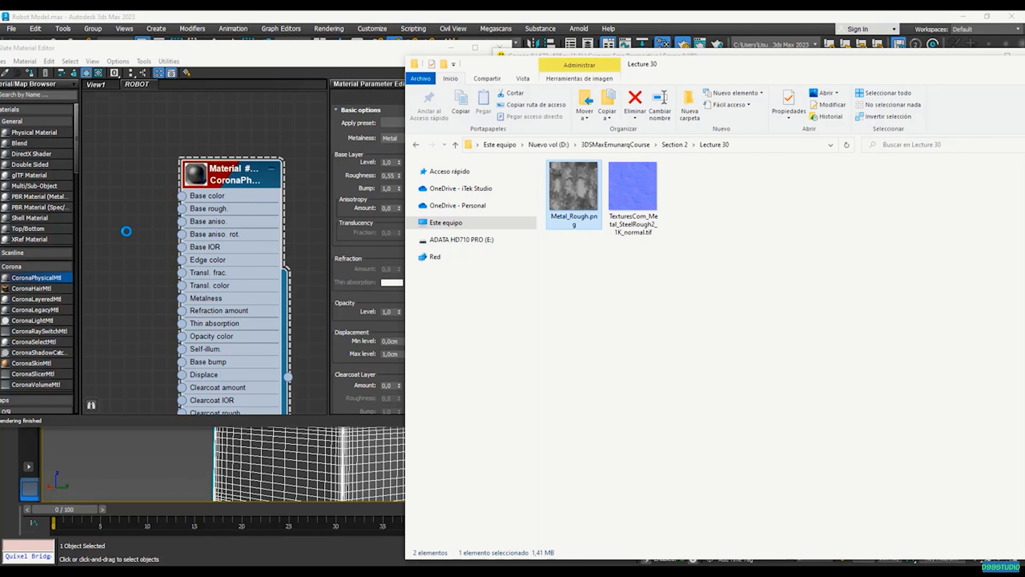
pyautogui.moveTo(633, 190); pyautogui.dragTo(125, 323)
pyautogui.hotkey('alt', 'Tab')
pyautogui.scroll(-2, 211, 247)
pyautogui.scroll(2, 149, 233)
pyautogui.moveTo(149, 232); pyautogui.dragTo(228, 227, button='middle')
pyautogui.moveTo(228, 227); pyautogui.dragTo(157, 227)
# Wire the Metal_Rough bitmap into Material #367's Base rough. slot, with the normal bitmap placed below
pyautogui.moveTo(190, 307); pyautogui.dragTo(134, 322)
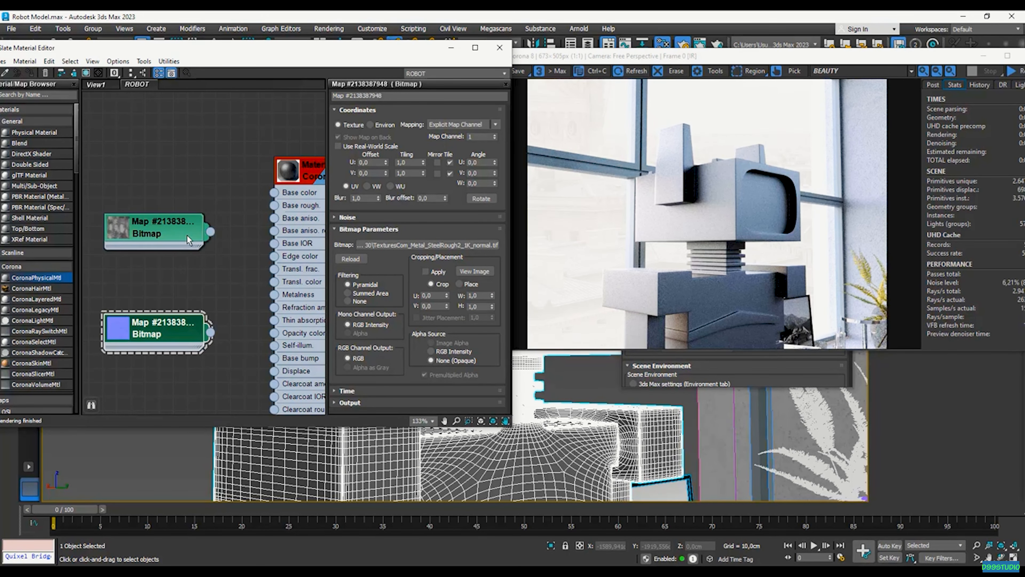
pyautogui.moveTo(210, 237); pyautogui.dragTo(274, 205)
pyautogui.moveTo(160, 232); pyautogui.dragTo(145, 234)
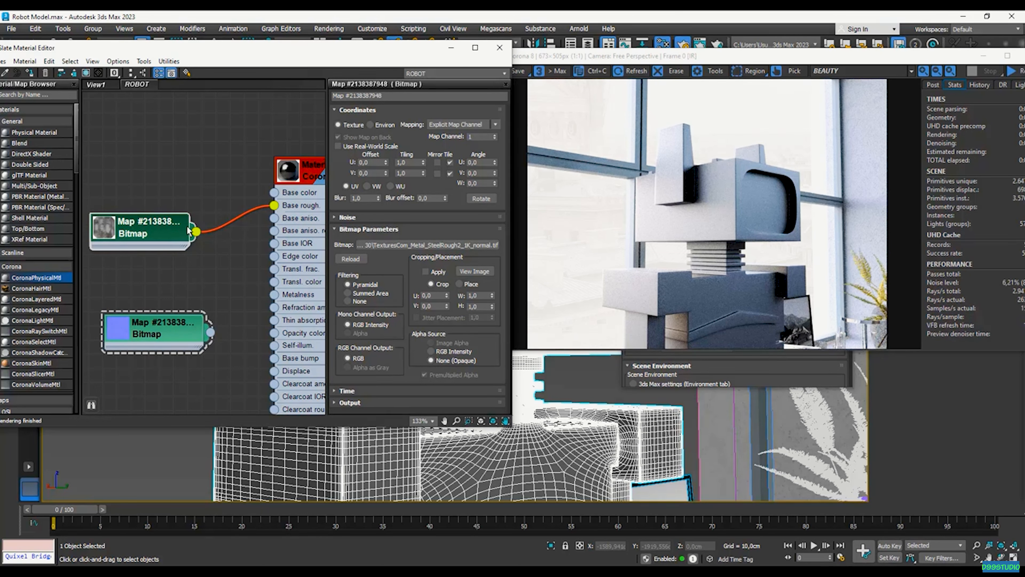
pyautogui.scroll(-3, 235, 275)
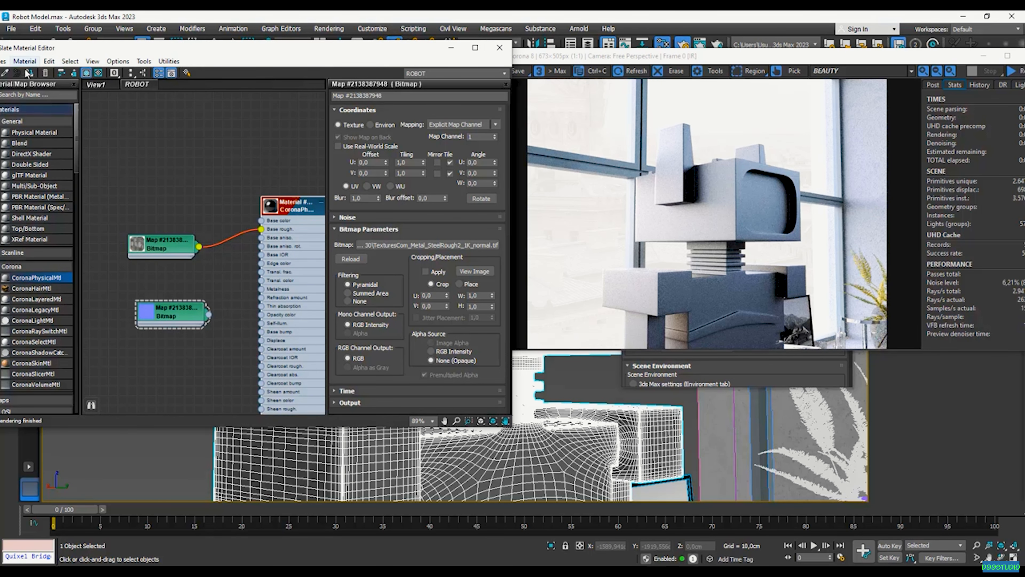
pyautogui.moveTo(151, 52); pyautogui.dragTo(190, 48)
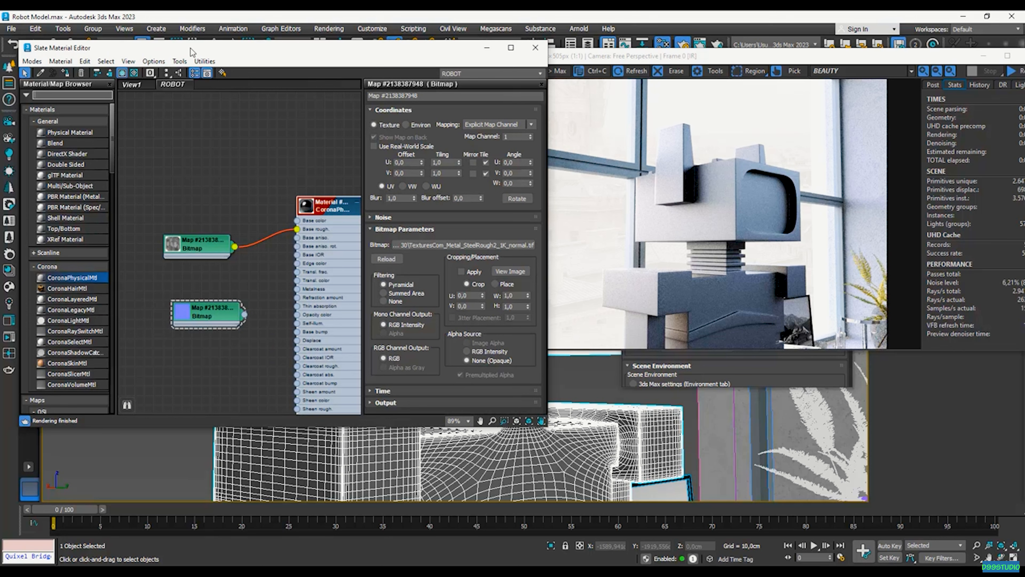
# Insert a CoronaTriplanar map between the Metal_Rough bitmap (X input) and the material's Base rough slot
pyautogui.write('cr')
pyautogui.write('corona')
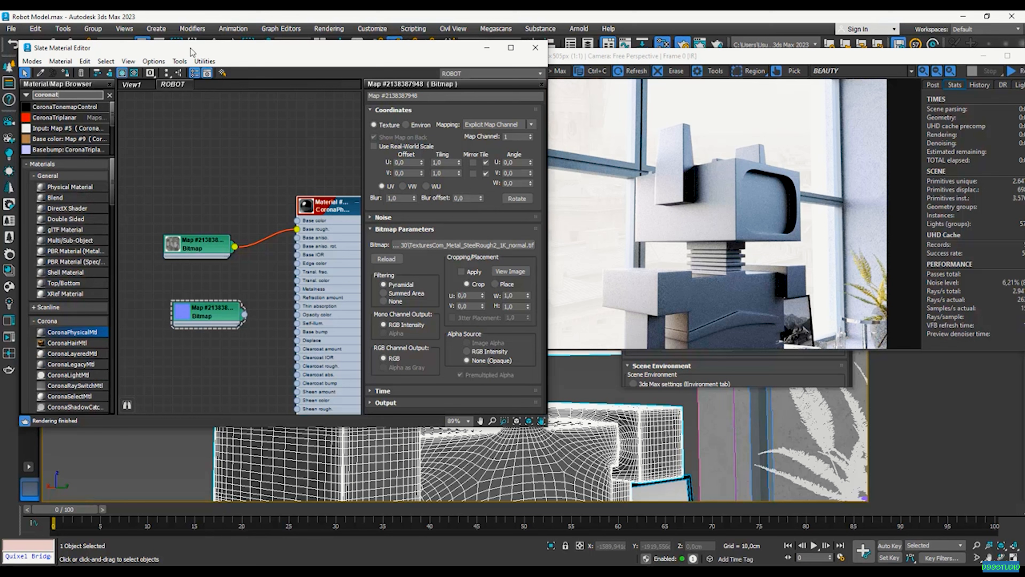
pyautogui.write('t')
pyautogui.moveTo(244, 161); pyautogui.dragTo(245, 165)
pyautogui.moveTo(194, 253); pyautogui.dragTo(128, 244)
pyautogui.moveTo(256, 203); pyautogui.dragTo(247, 231)
pyautogui.scroll(2, 161, 239)
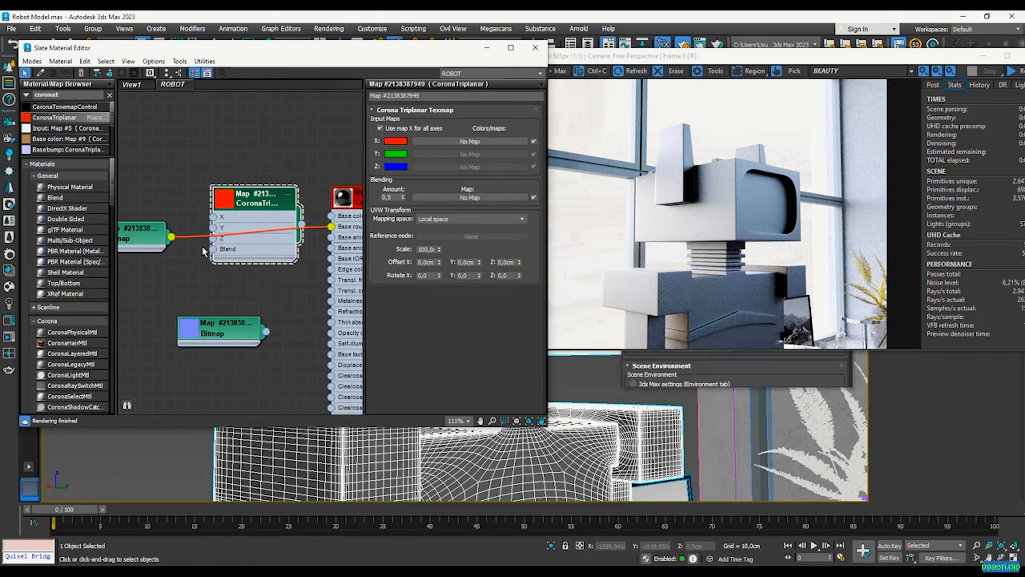
pyautogui.moveTo(172, 237); pyautogui.dragTo(214, 217)
pyautogui.scroll(-3, 347, 242)
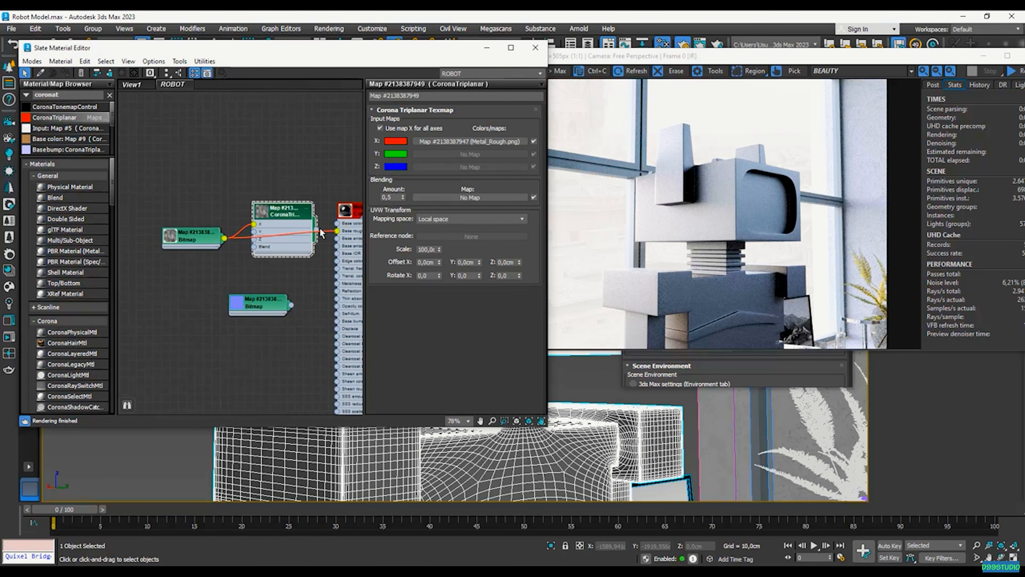
pyautogui.moveTo(316, 229); pyautogui.dragTo(279, 242)
pyautogui.scroll(-3, 218, 247)
# Open an enlarged sphere preview of Material #367 and move it aside
pyautogui.scroll(4, 339, 227)
pyautogui.rightClick(313, 220)
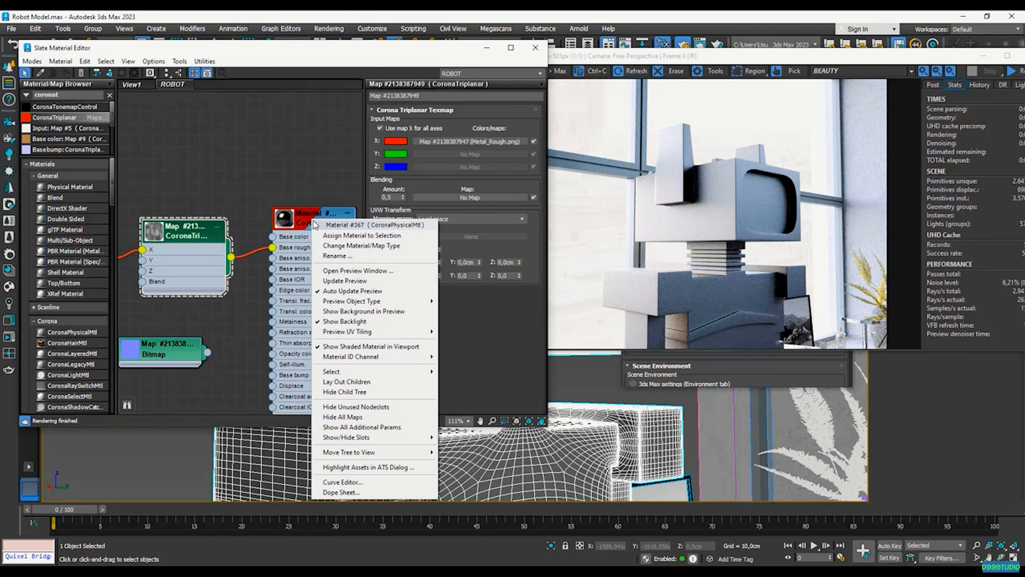
pyautogui.click(384, 278)
pyautogui.moveTo(389, 267); pyautogui.dragTo(418, 210)
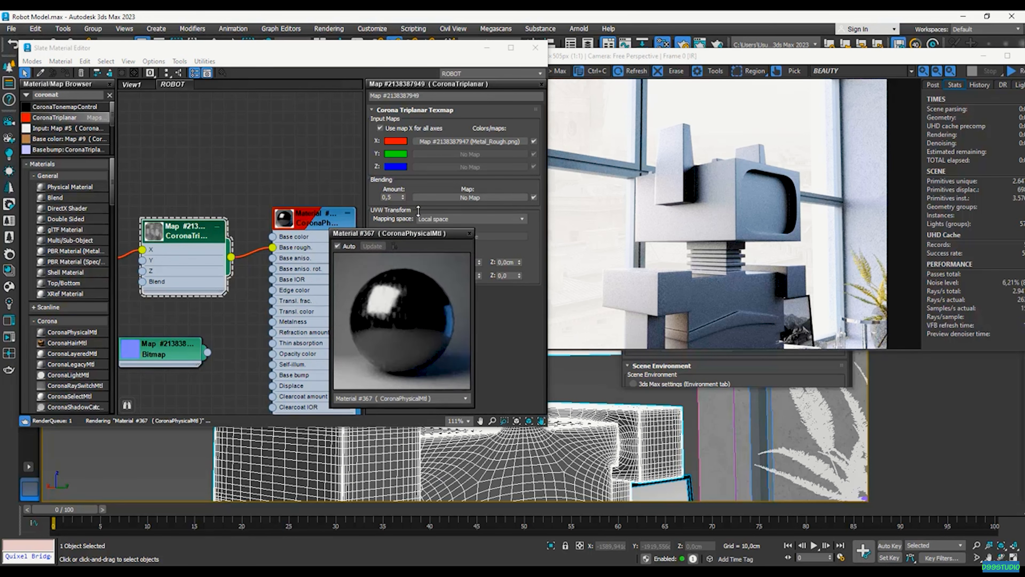
pyautogui.moveTo(445, 146); pyautogui.dragTo(476, 152)
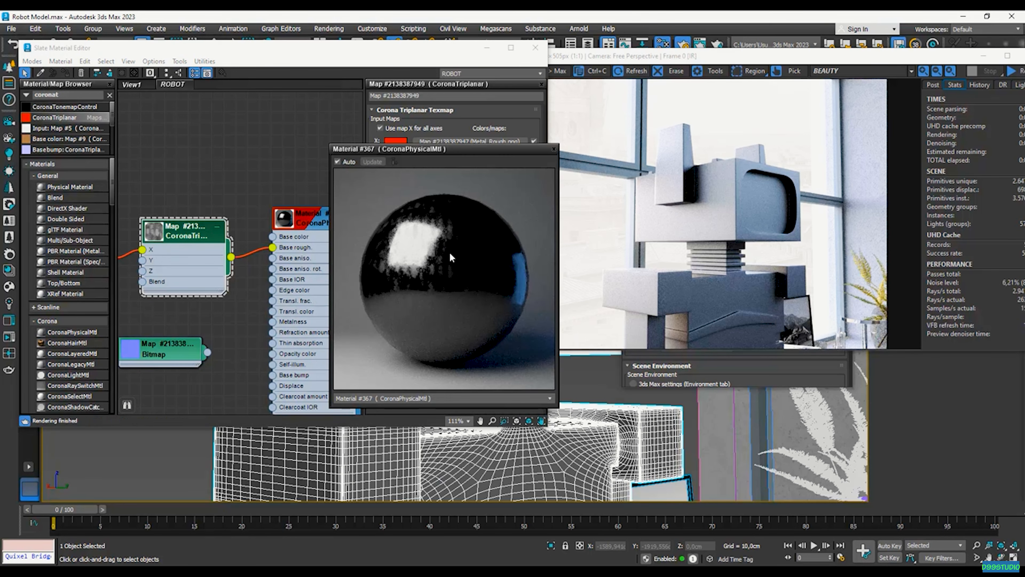
pyautogui.moveTo(439, 153); pyautogui.dragTo(678, 142)
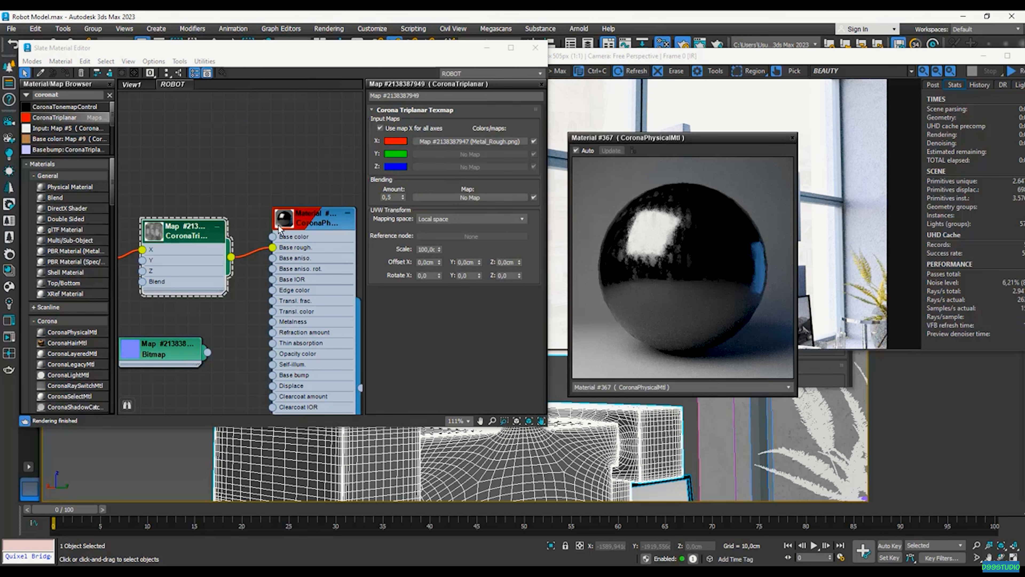
# Set the base roughness map amount to 50 and close the sphere preview
pyautogui.doubleClick(297, 228)
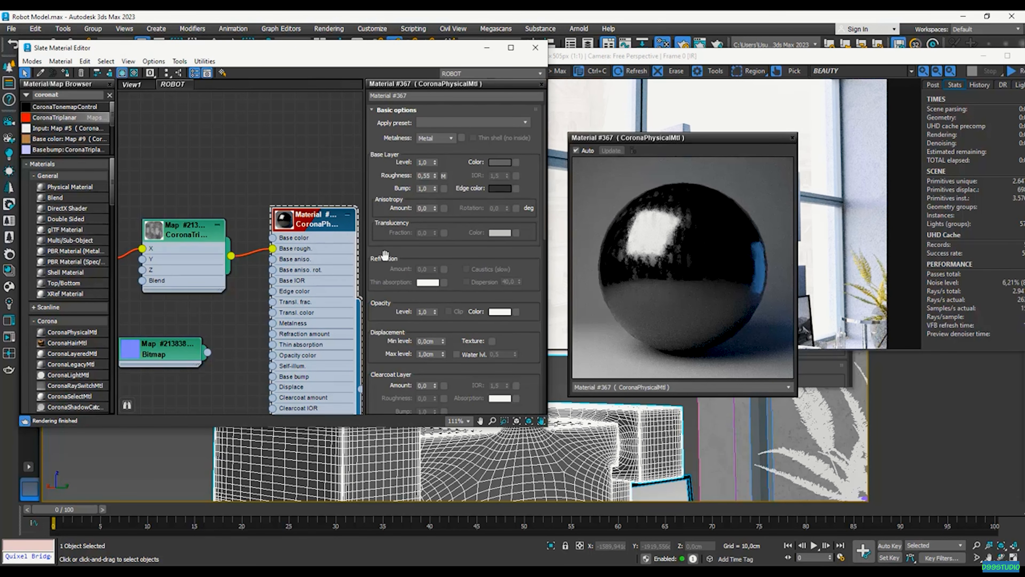
pyautogui.moveTo(383, 255); pyautogui.dragTo(380, 106)
pyautogui.scroll(-5, 383, 226)
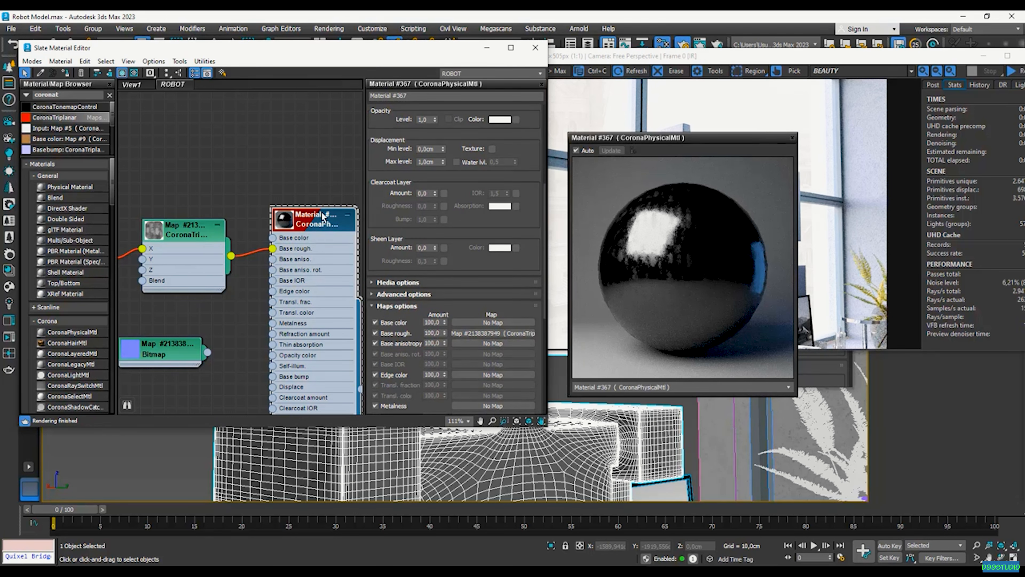
pyautogui.click(433, 333)
pyautogui.write('50')
pyautogui.press('Return')
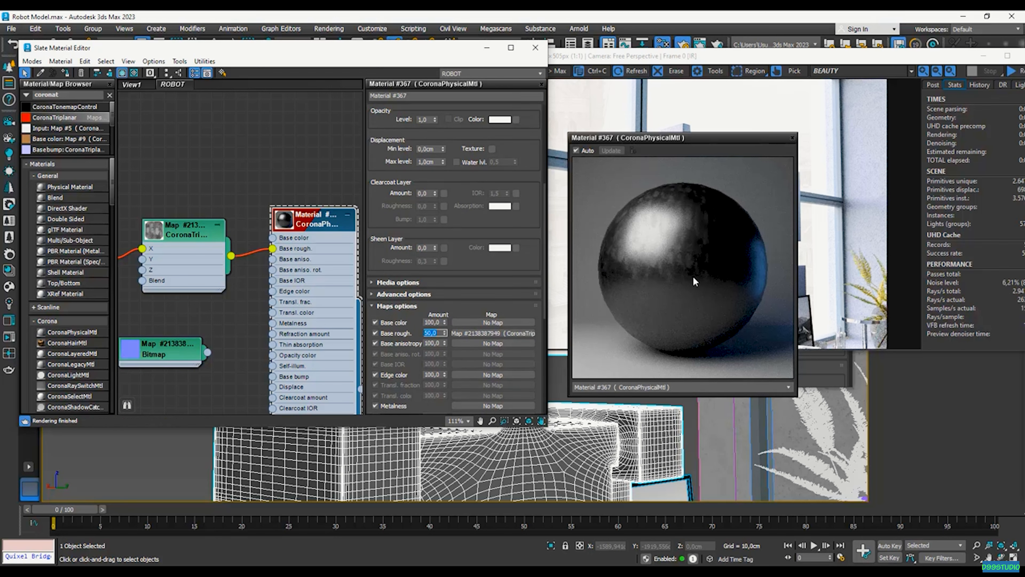
pyautogui.moveTo(457, 190); pyautogui.dragTo(451, 329)
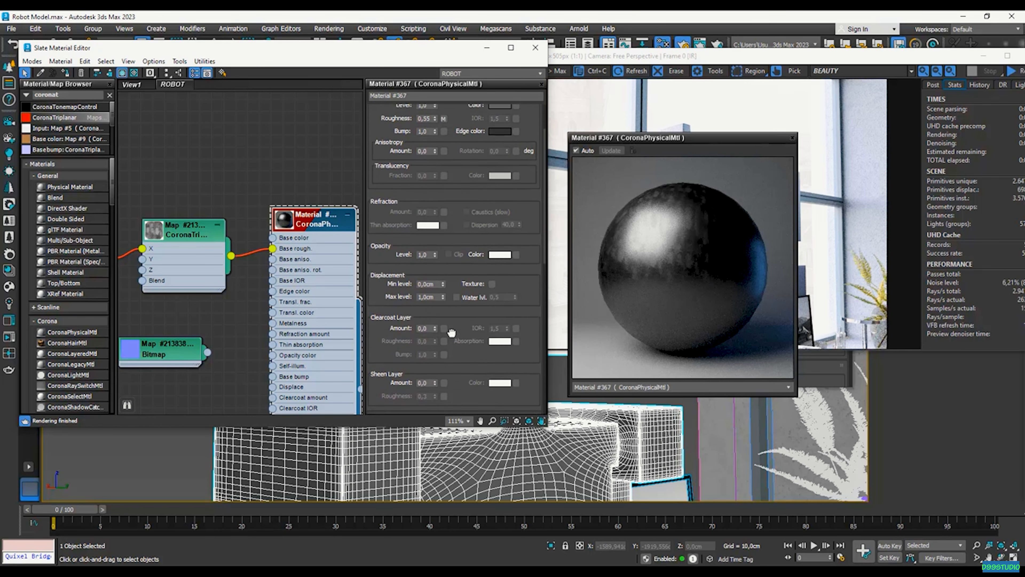
pyautogui.moveTo(457, 223); pyautogui.dragTo(452, 281)
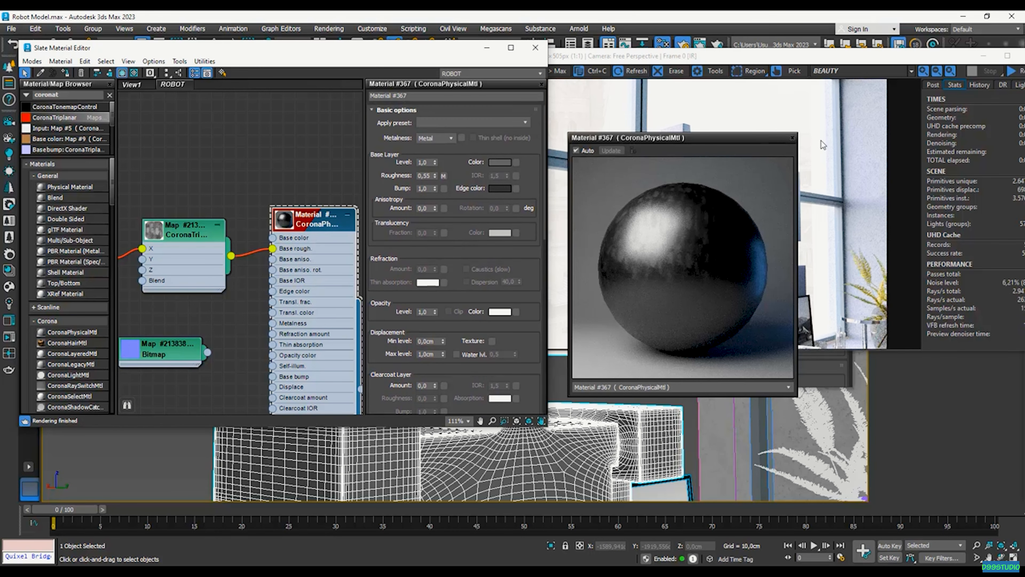
pyautogui.click(792, 139)
pyautogui.scroll(-5, 253, 270)
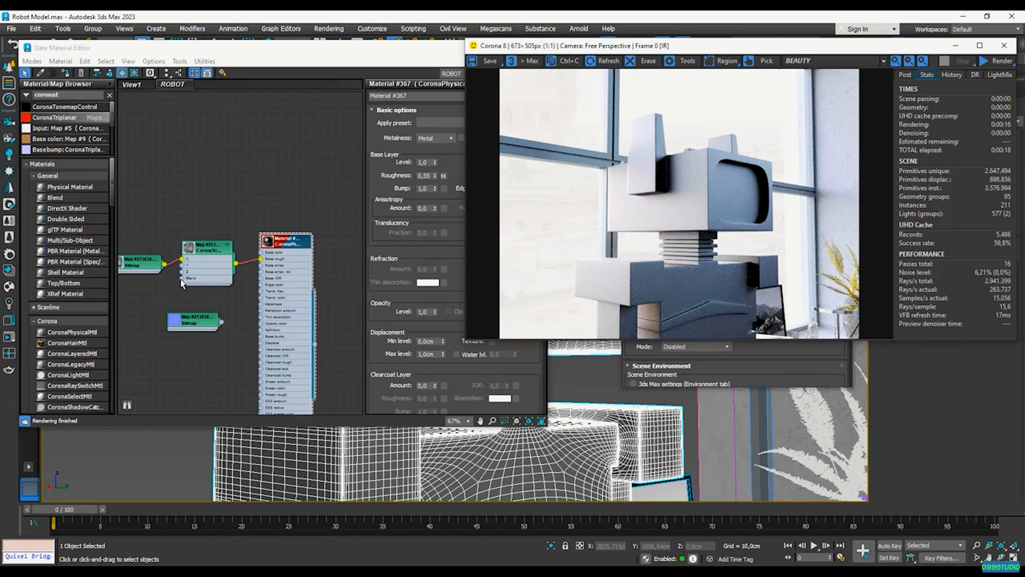
# Inspect an enlarged preview of Metal_Rough.png, then move the Corona render window back over the editor
pyautogui.scroll(4, 138, 268)
pyautogui.scroll(-1, 139, 268)
pyautogui.rightClick(150, 257)
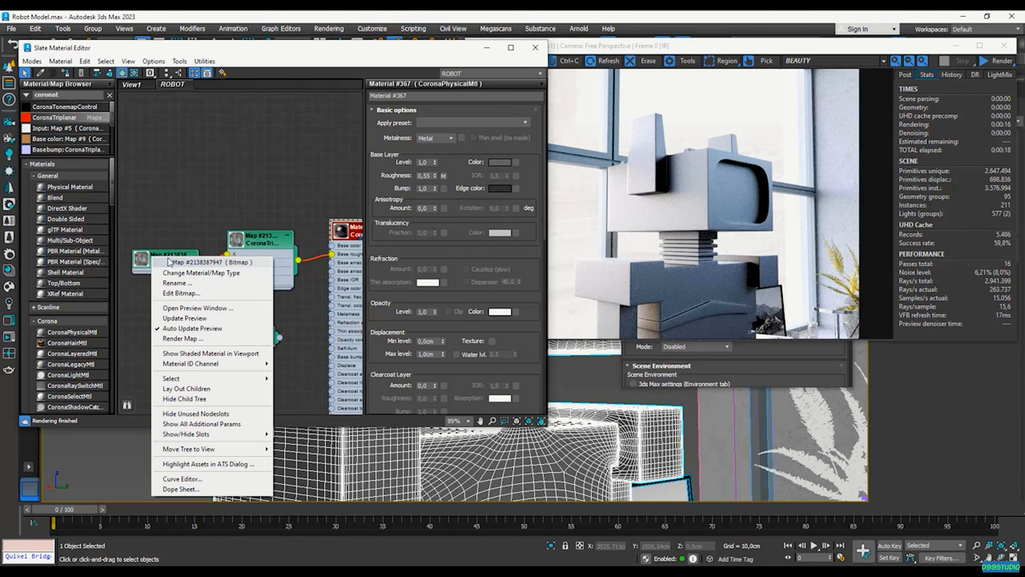
pyautogui.click(187, 308)
pyautogui.moveTo(207, 298); pyautogui.dragTo(293, 155)
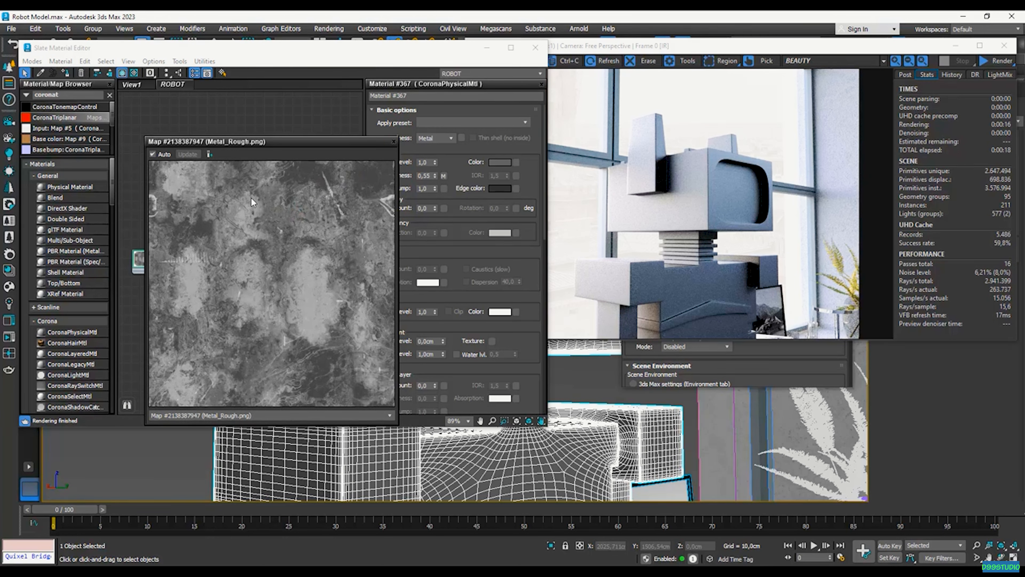
pyautogui.click(394, 142)
pyautogui.scroll(-2, 223, 267)
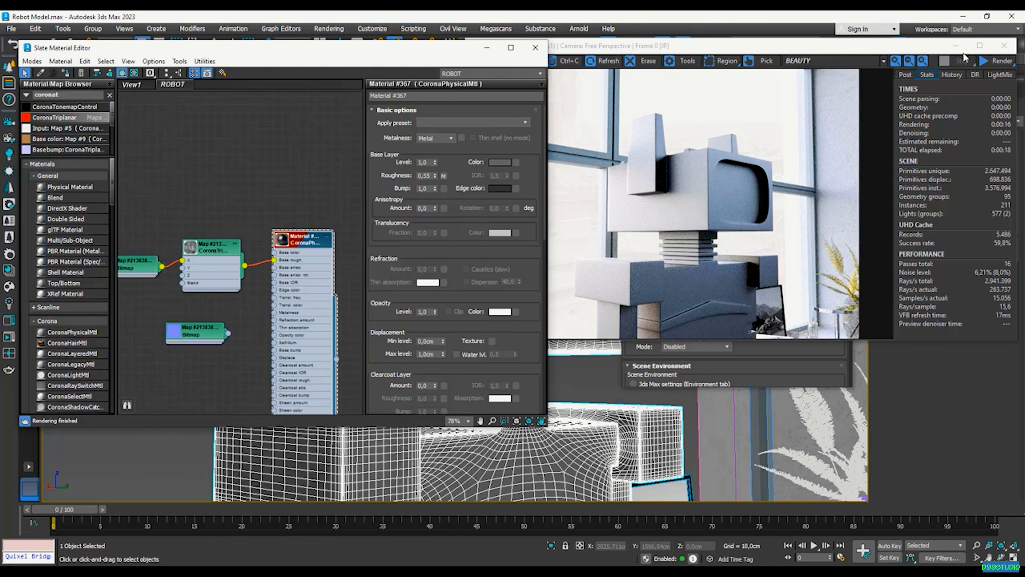
pyautogui.moveTo(717, 47); pyautogui.dragTo(610, 51)
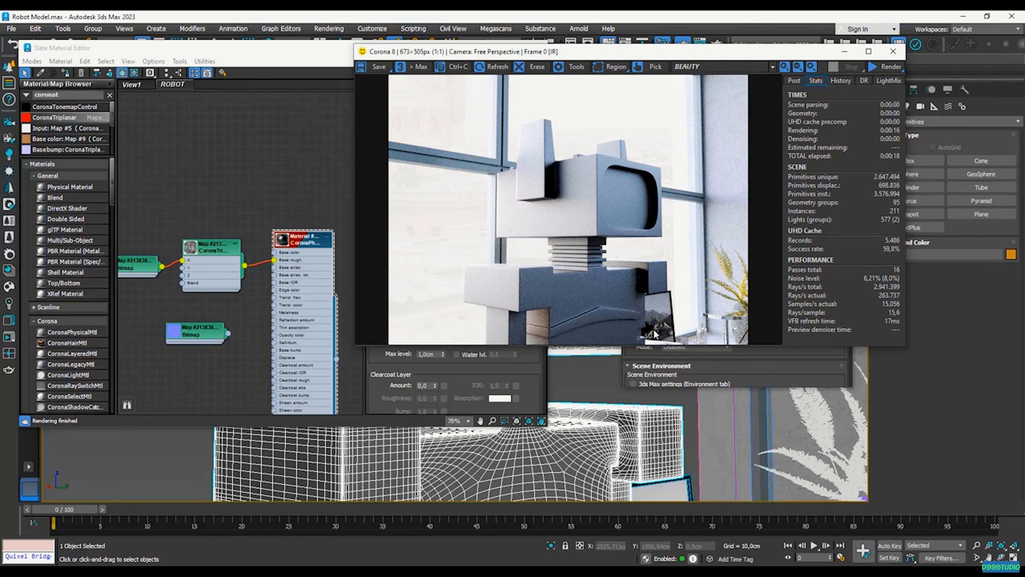
# Draw a Corona render region around the robot and reframe the viewport
pyautogui.click(602, 66)
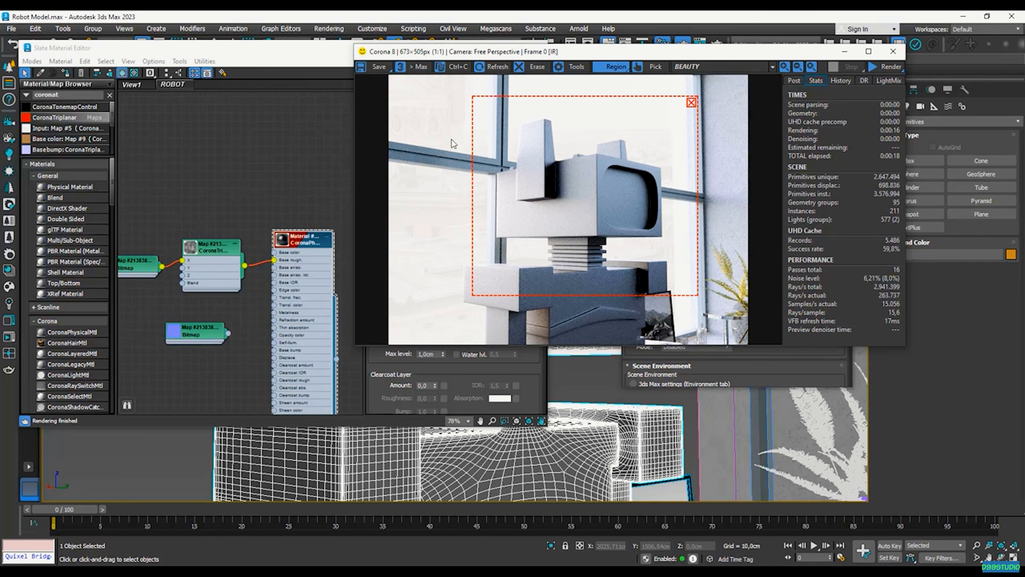
pyautogui.moveTo(557, 296); pyautogui.dragTo(557, 344)
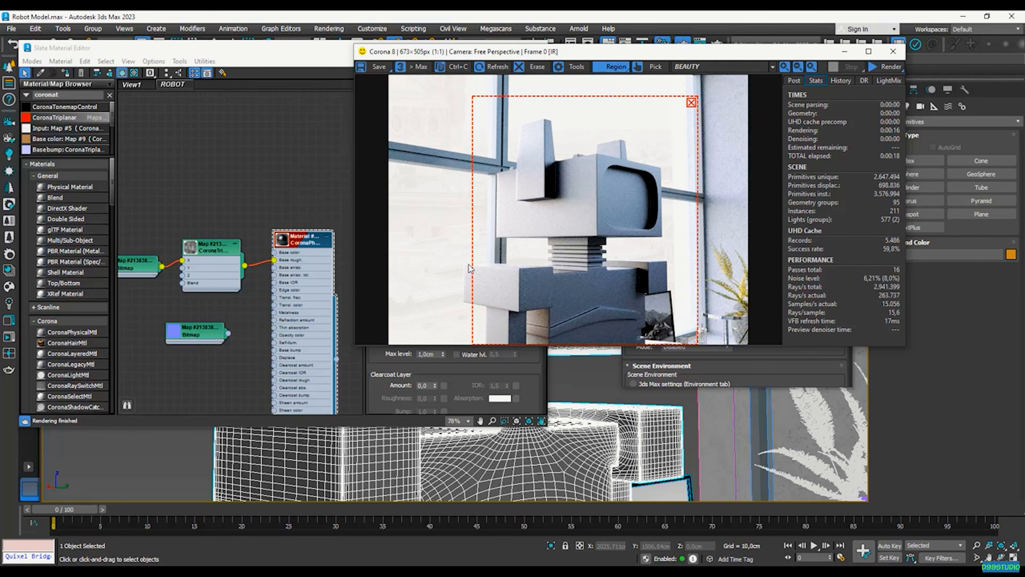
pyautogui.moveTo(464, 265); pyautogui.dragTo(447, 267)
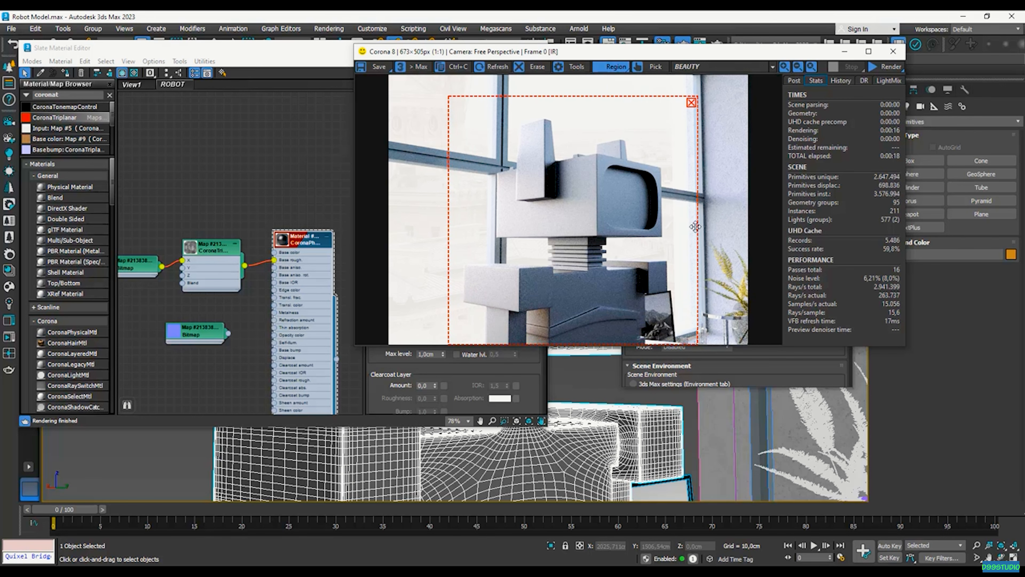
pyautogui.moveTo(692, 227); pyautogui.dragTo(688, 228)
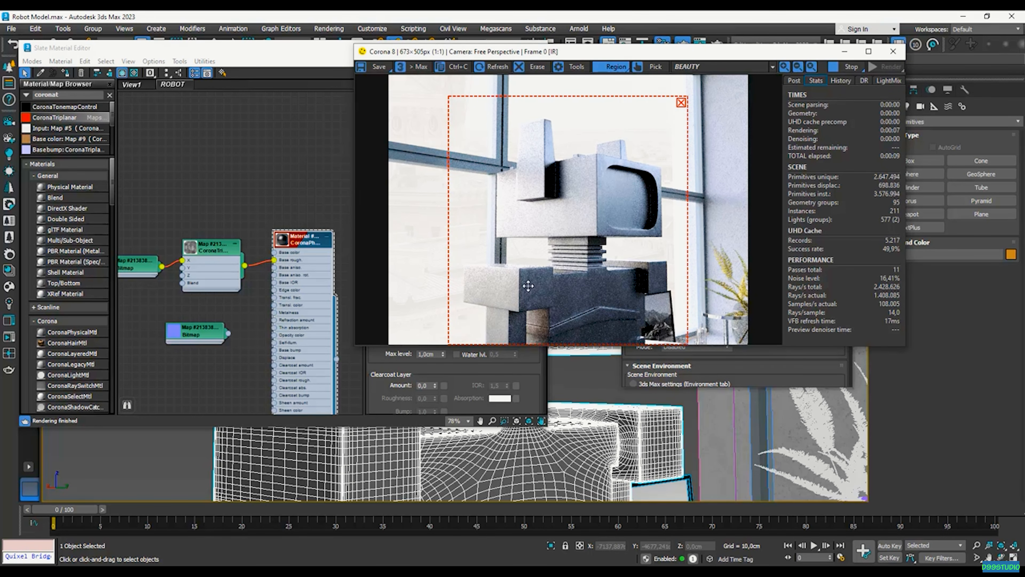
pyautogui.moveTo(516, 472); pyautogui.dragTo(534, 452, button='middle')
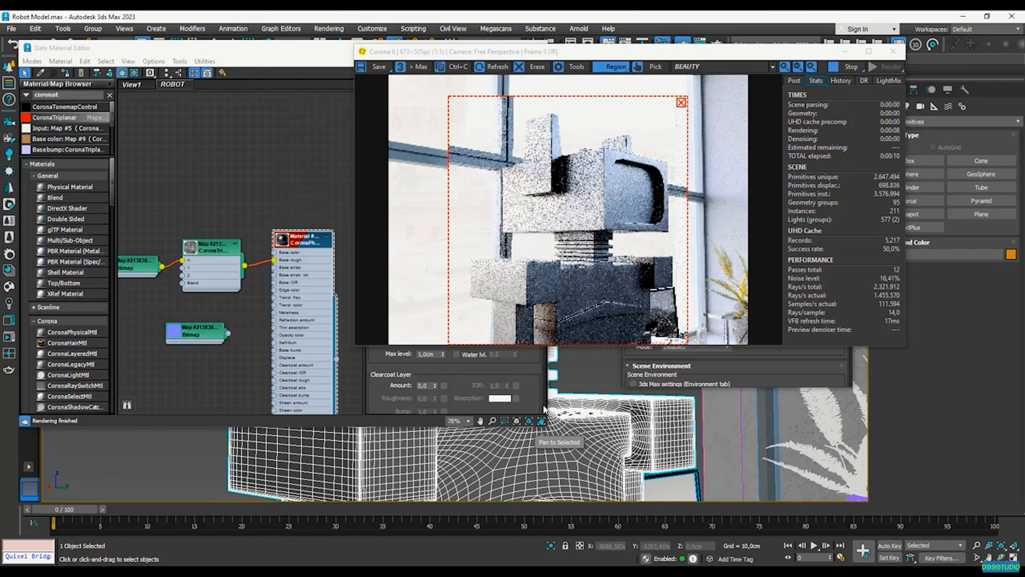
pyautogui.scroll(3, 533, 449)
pyautogui.scroll(2, 534, 450)
pyautogui.scroll(-2, 550, 459)
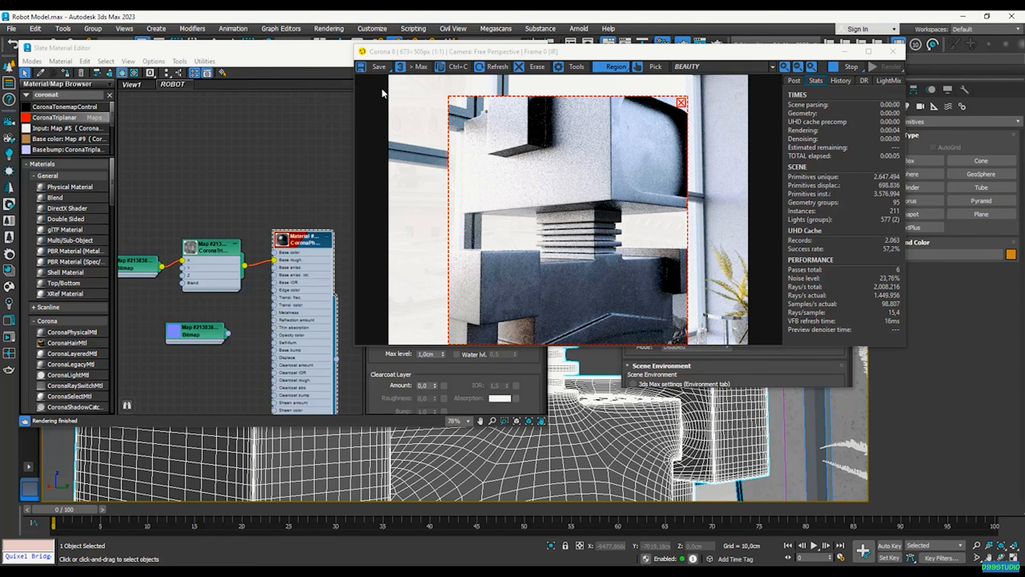
# Raise base roughness from 0,55 to 0,75 and clear the render region to re-render
pyautogui.moveTo(291, 49); pyautogui.dragTo(185, 57)
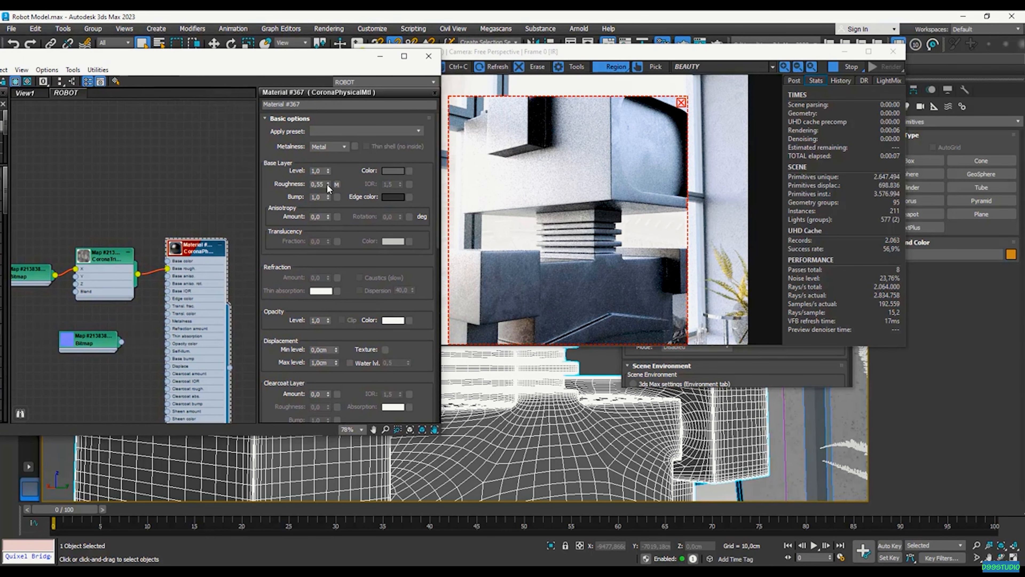
pyautogui.moveTo(328, 185); pyautogui.dragTo(328, 177)
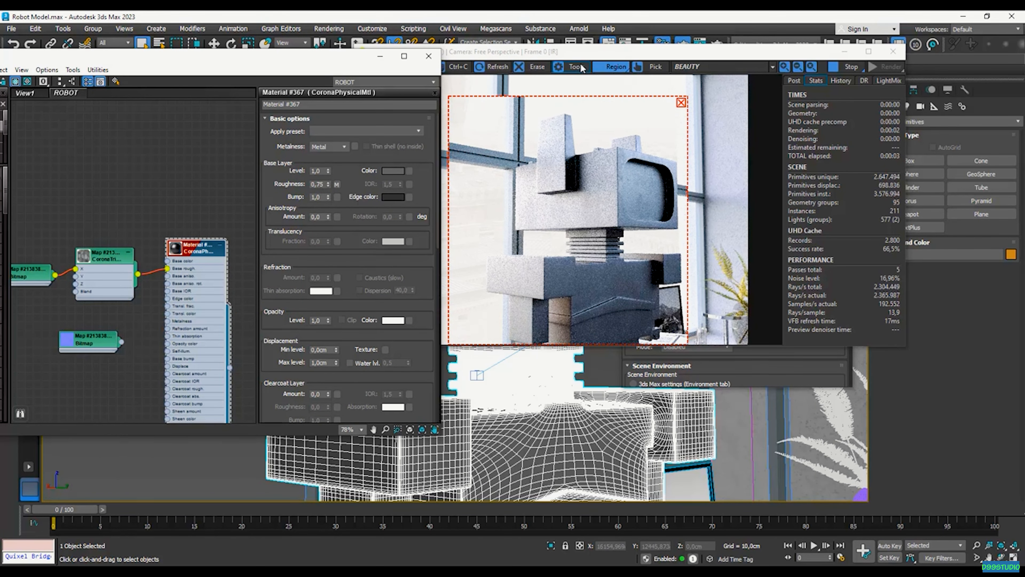
pyautogui.moveTo(574, 51); pyautogui.dragTo(868, 49)
pyautogui.scroll(3, 577, 265)
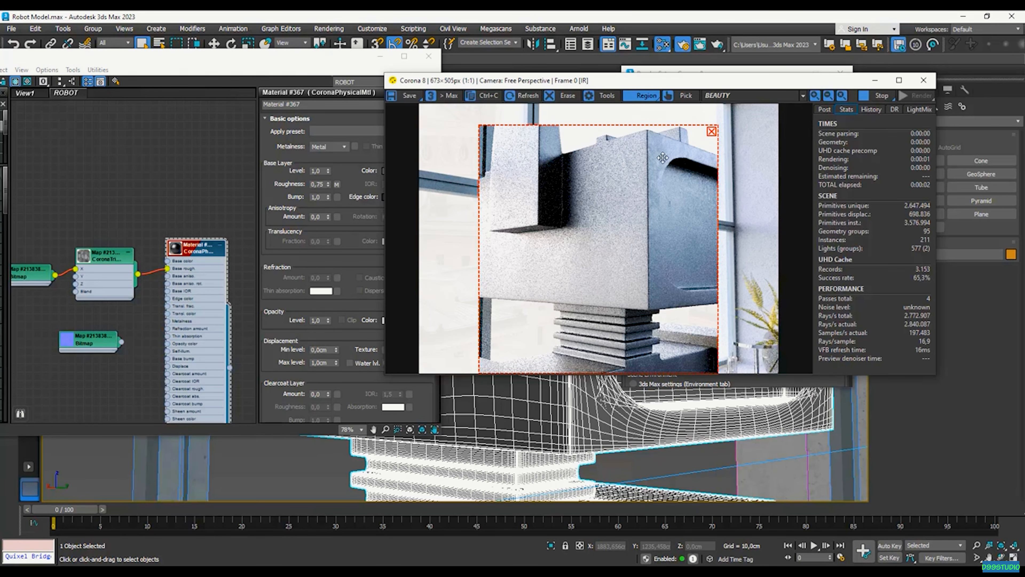
pyautogui.click(711, 132)
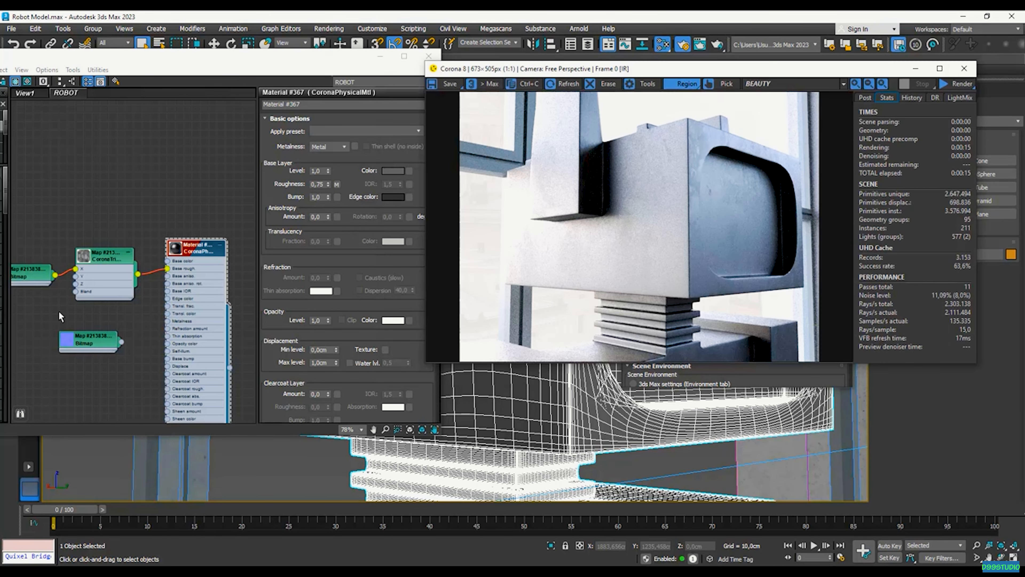
pyautogui.moveTo(97, 341); pyautogui.dragTo(51, 363)
pyautogui.scroll(-4, 187, 312)
pyautogui.moveTo(172, 55); pyautogui.dragTo(291, 39)
# Preview the TexturesCom_Metal_SteelRough2_1K_normal.tif texture enlarged, then place its node below the triplanar node
pyautogui.scroll(4, 205, 331)
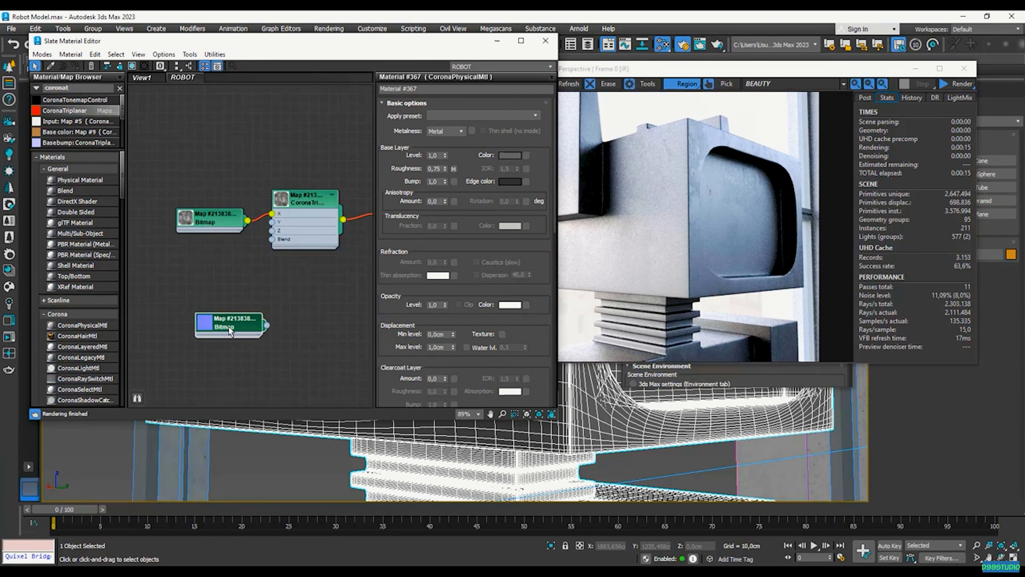
pyautogui.rightClick(227, 325)
pyautogui.click(298, 378)
pyautogui.moveTo(284, 369); pyautogui.dragTo(198, 153)
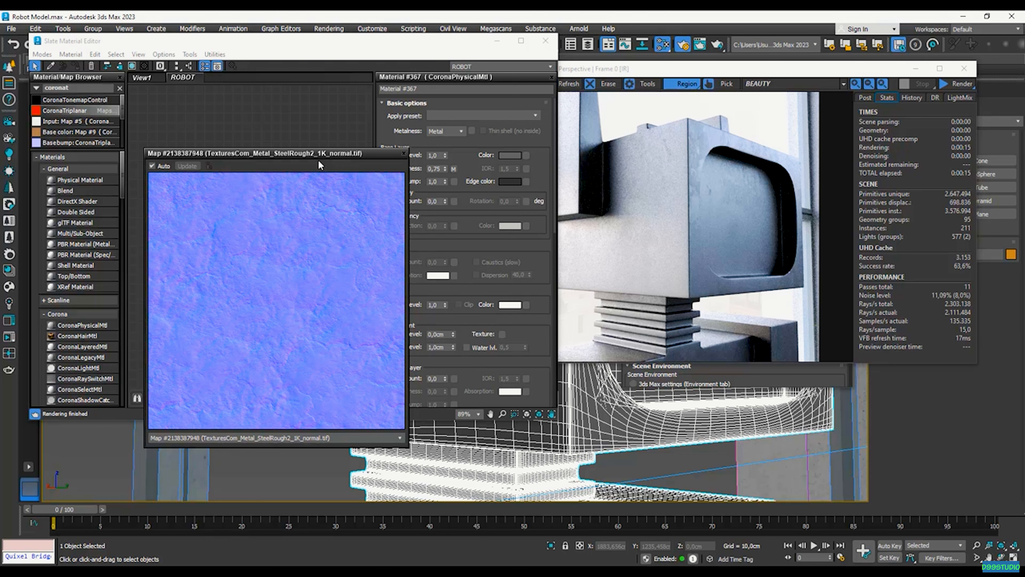
pyautogui.click(404, 155)
pyautogui.moveTo(227, 324); pyautogui.dragTo(217, 332)
pyautogui.scroll(-4, 220, 333)
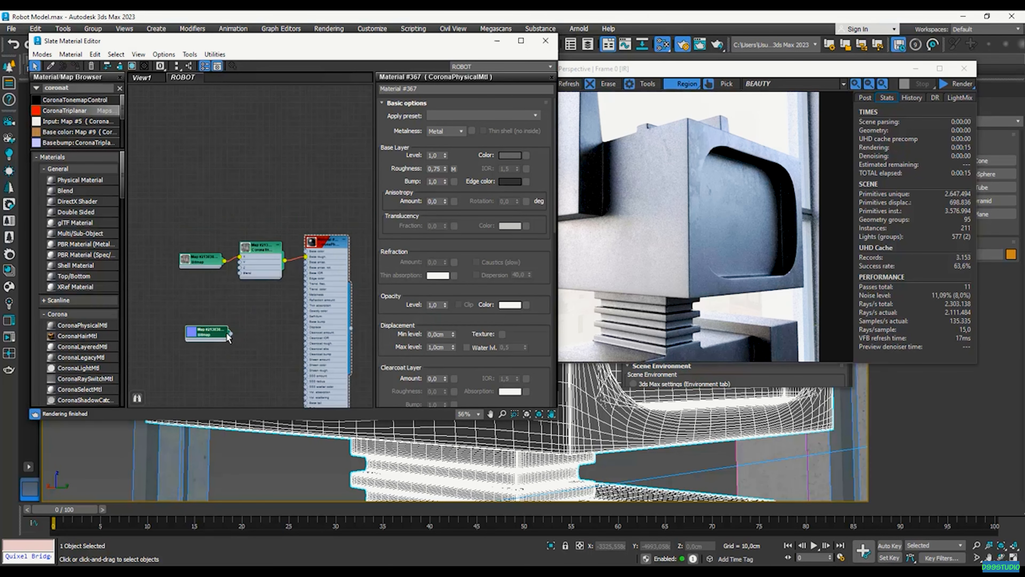
pyautogui.scroll(4, 228, 337)
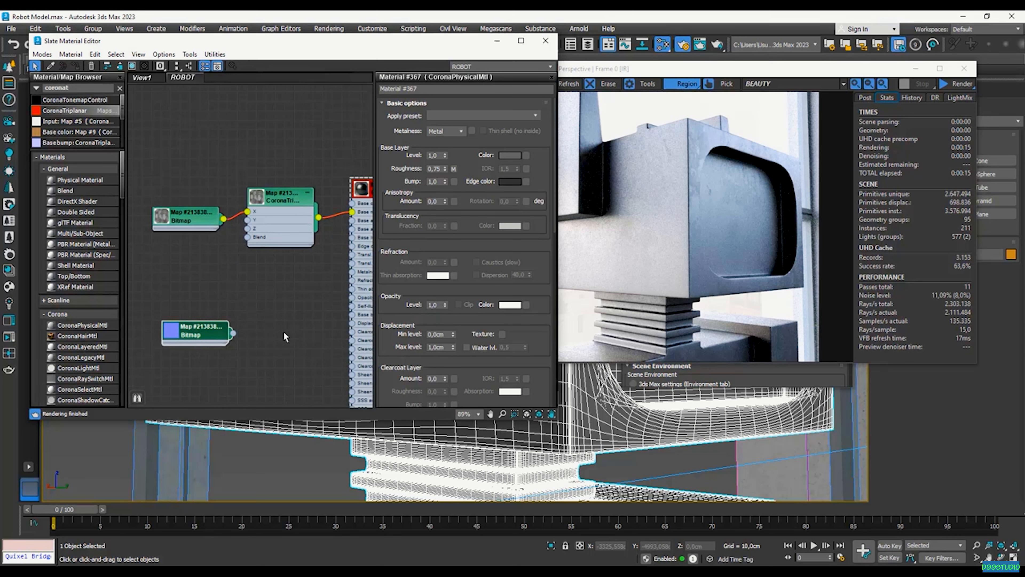
pyautogui.moveTo(208, 340)
pyautogui.mouseDown()
pyautogui.moveTo(254, 350)
pyautogui.moveTo(207, 340)
pyautogui.mouseUp()
# Add a CoronaNormal map taking the normal bitmap, with Add gamma to input, into Base bump
pyautogui.write('c')
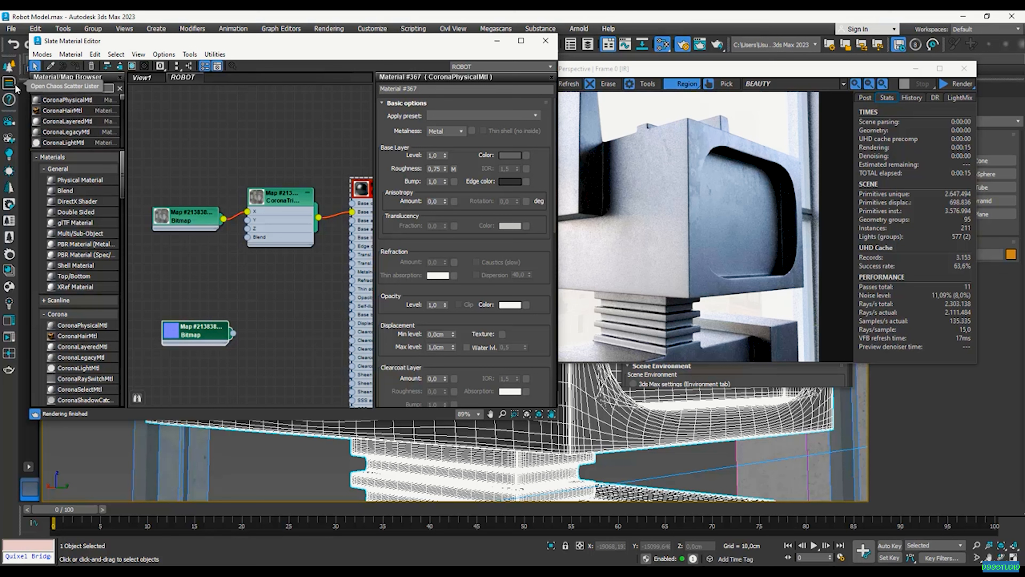
pyautogui.write('oronanor')
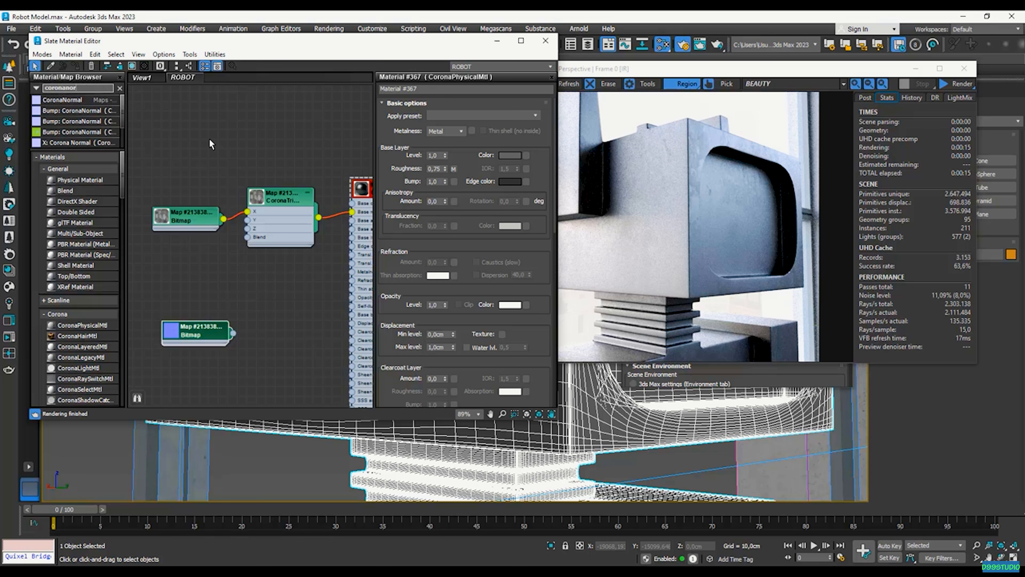
pyautogui.moveTo(63, 99); pyautogui.dragTo(288, 335)
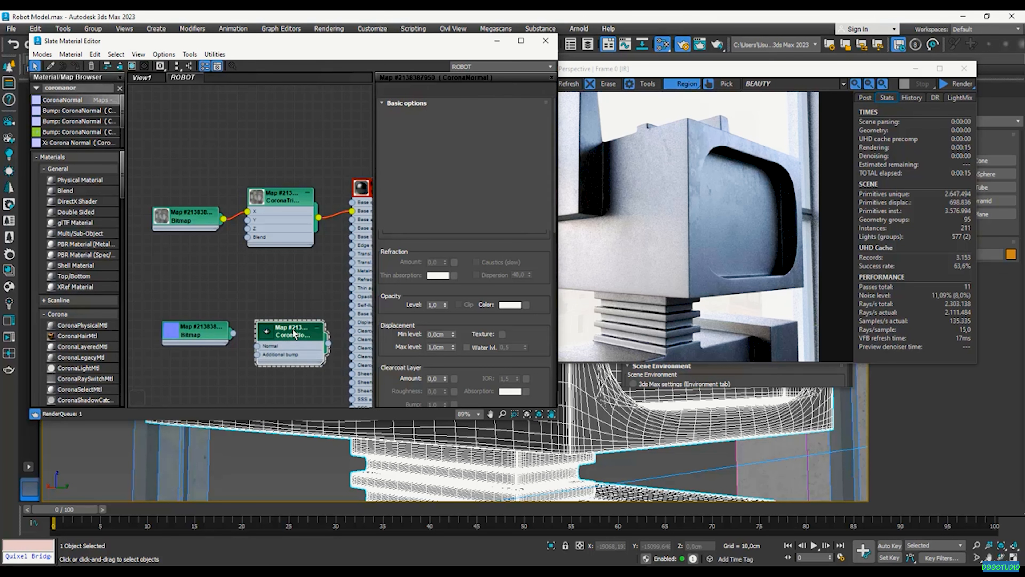
pyautogui.moveTo(283, 330); pyautogui.dragTo(281, 328)
pyautogui.moveTo(215, 335); pyautogui.dragTo(257, 335)
pyautogui.scroll(3, 271, 332)
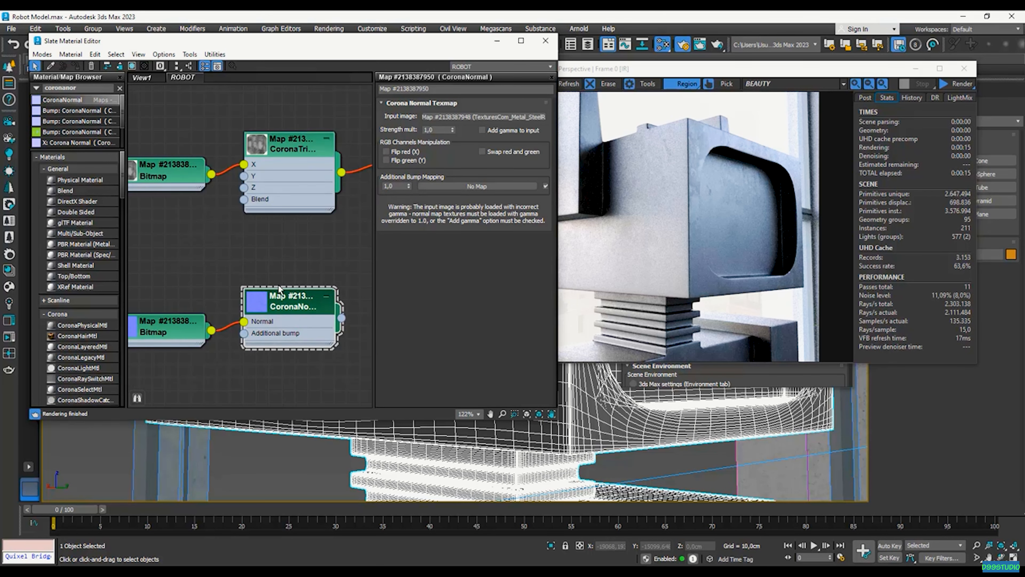
pyautogui.moveTo(485, 134)
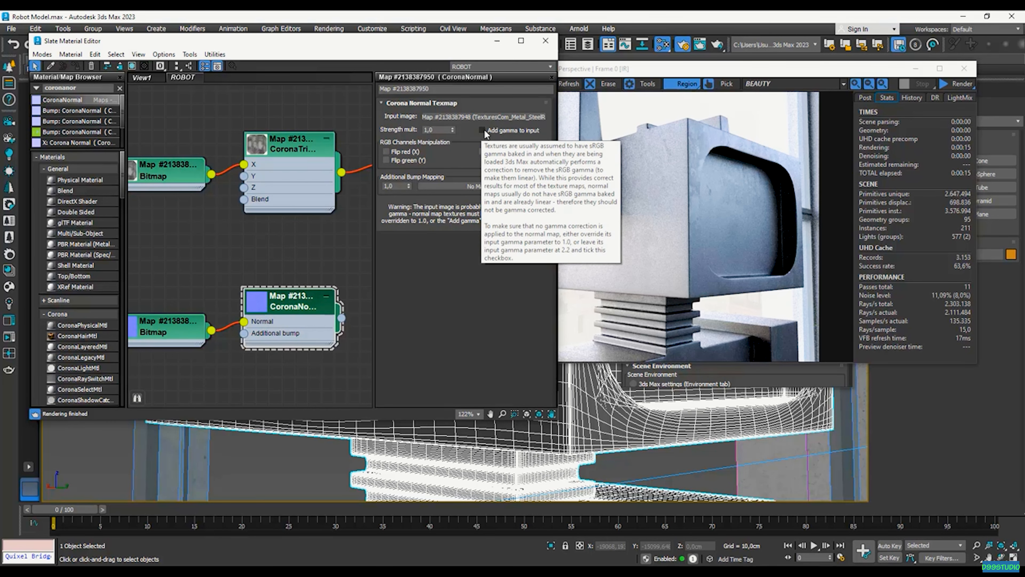
pyautogui.click(484, 131)
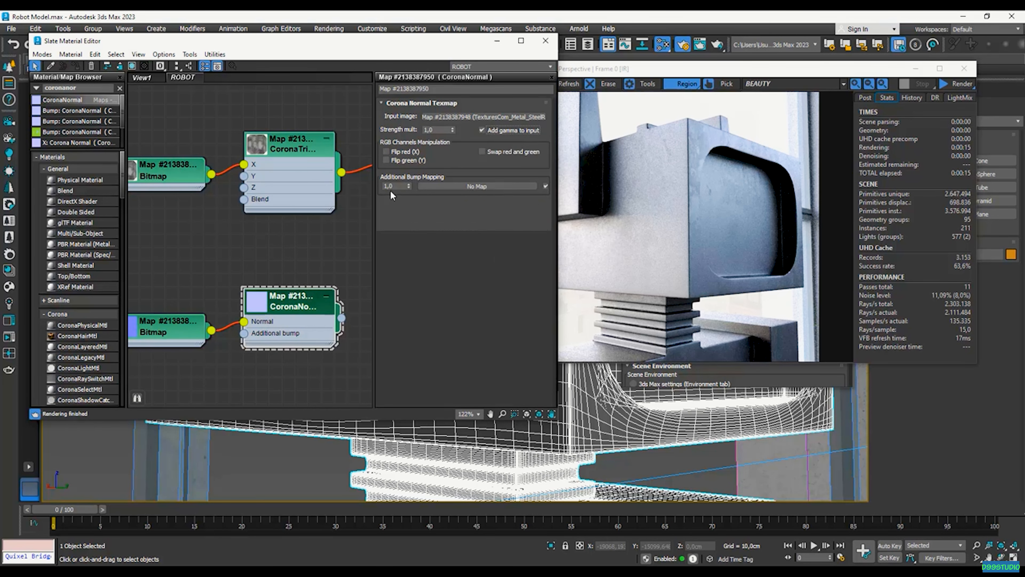
pyautogui.scroll(-2, 301, 307)
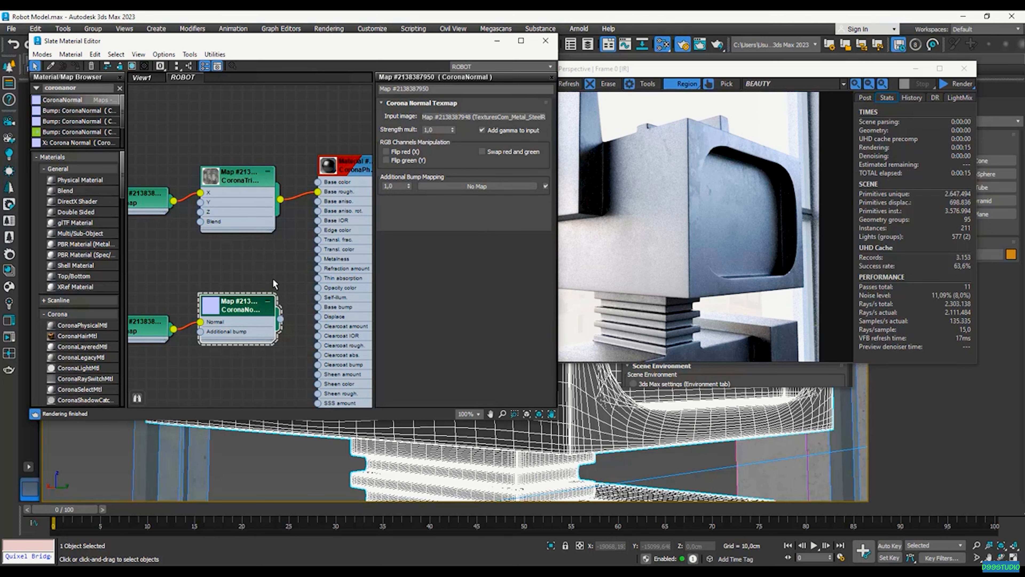
pyautogui.moveTo(281, 319); pyautogui.dragTo(318, 308)
pyautogui.scroll(-1, 304, 299)
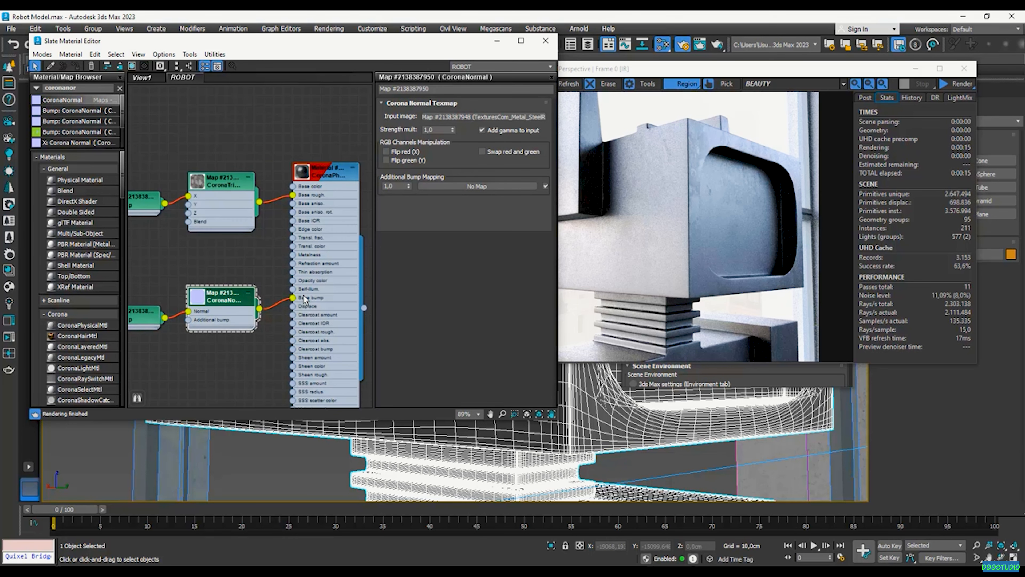
pyautogui.scroll(2, 321, 178)
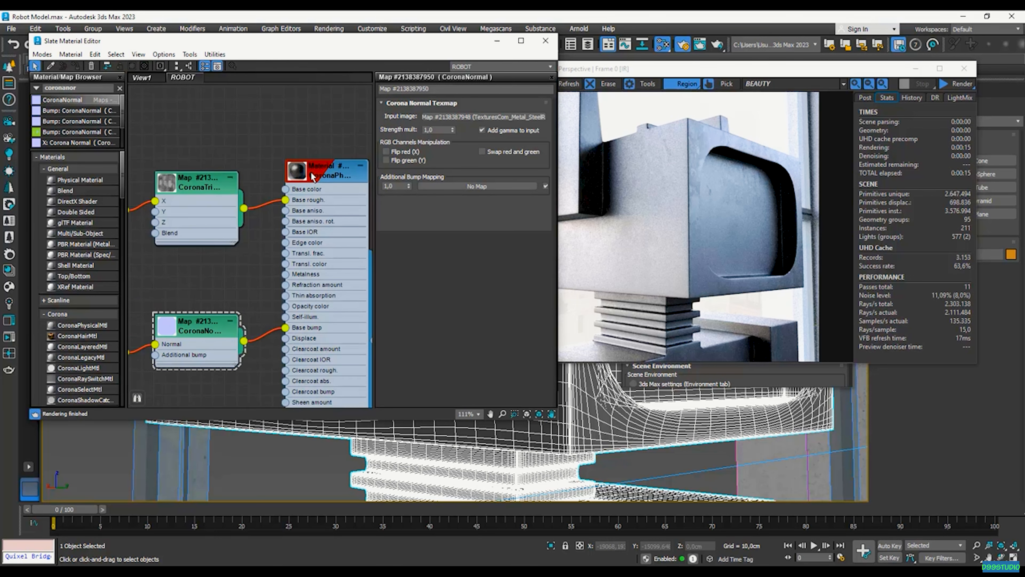
pyautogui.rightClick(313, 178)
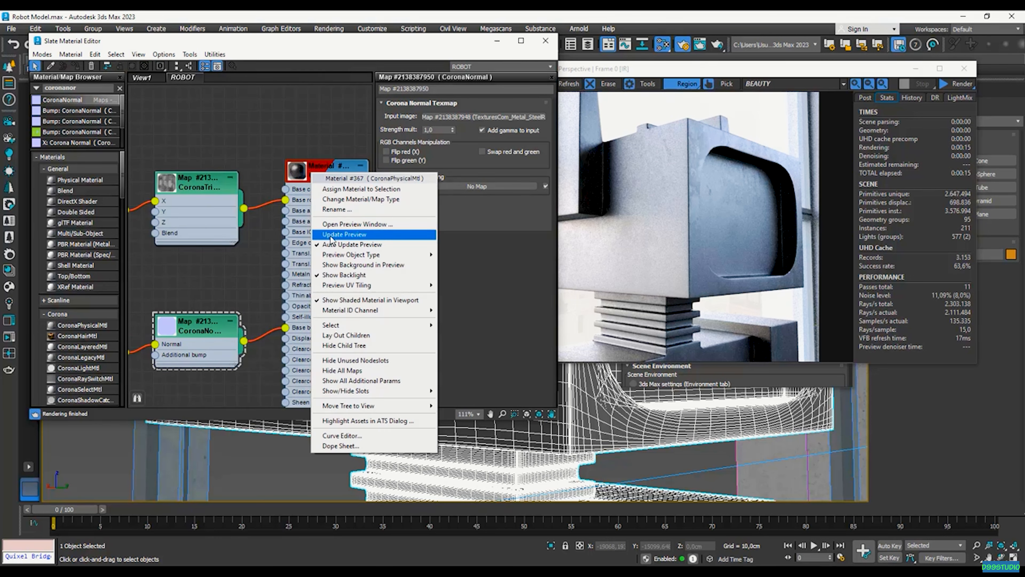
pyautogui.click(369, 234)
pyautogui.rightClick(307, 182)
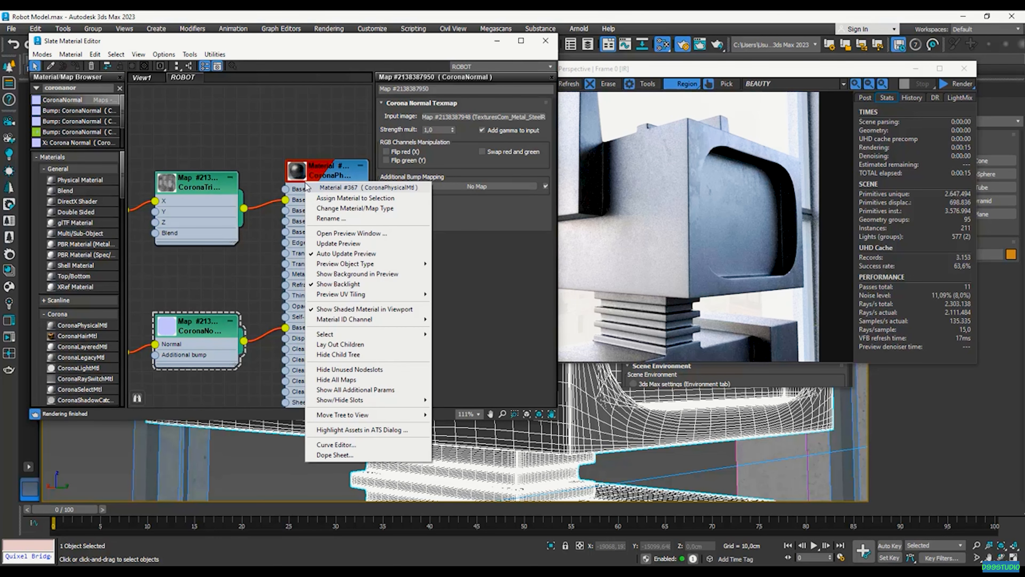
pyautogui.click(361, 233)
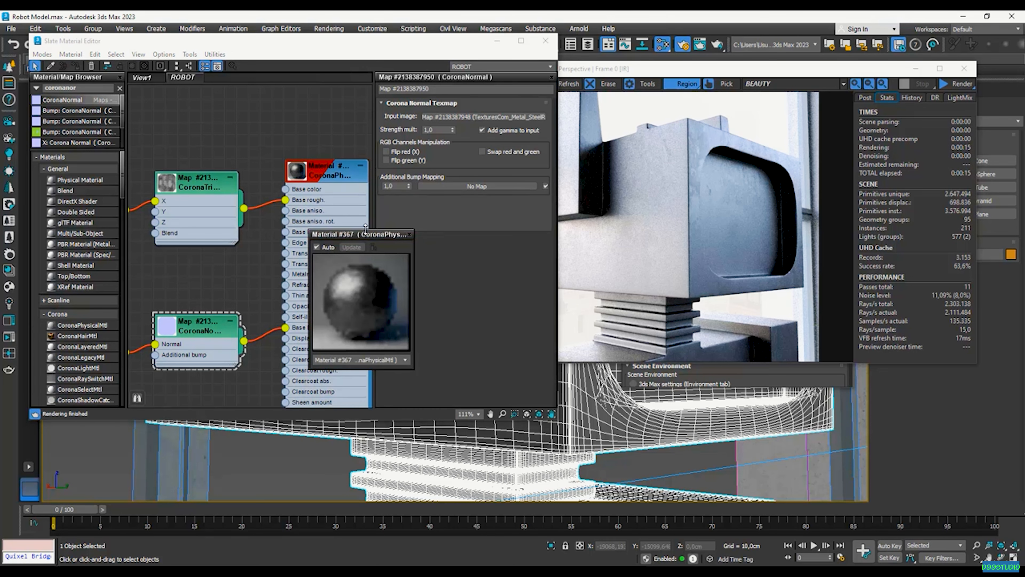
pyautogui.moveTo(401, 93); pyautogui.dragTo(402, 80)
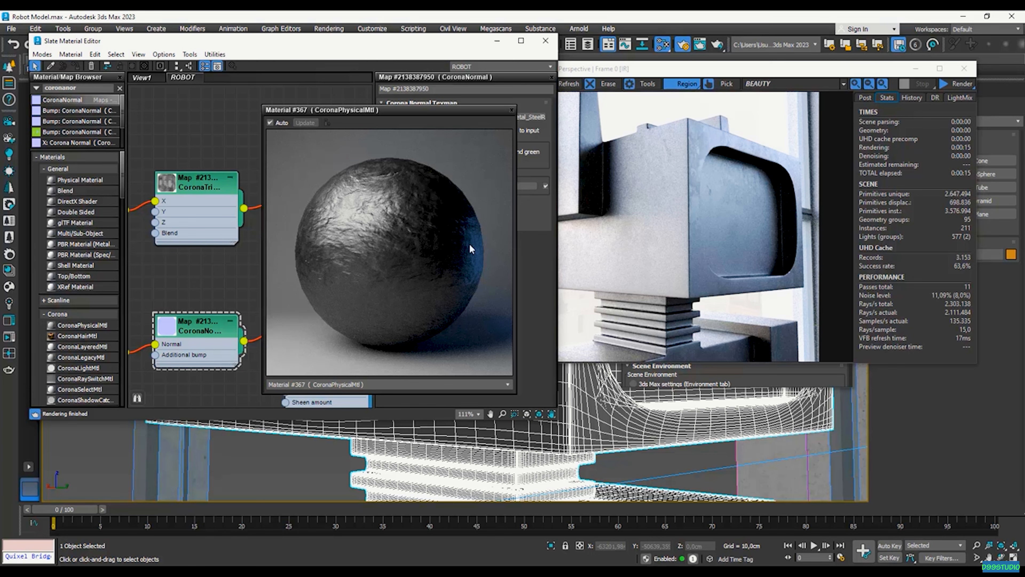
pyautogui.moveTo(394, 115); pyautogui.dragTo(227, 114)
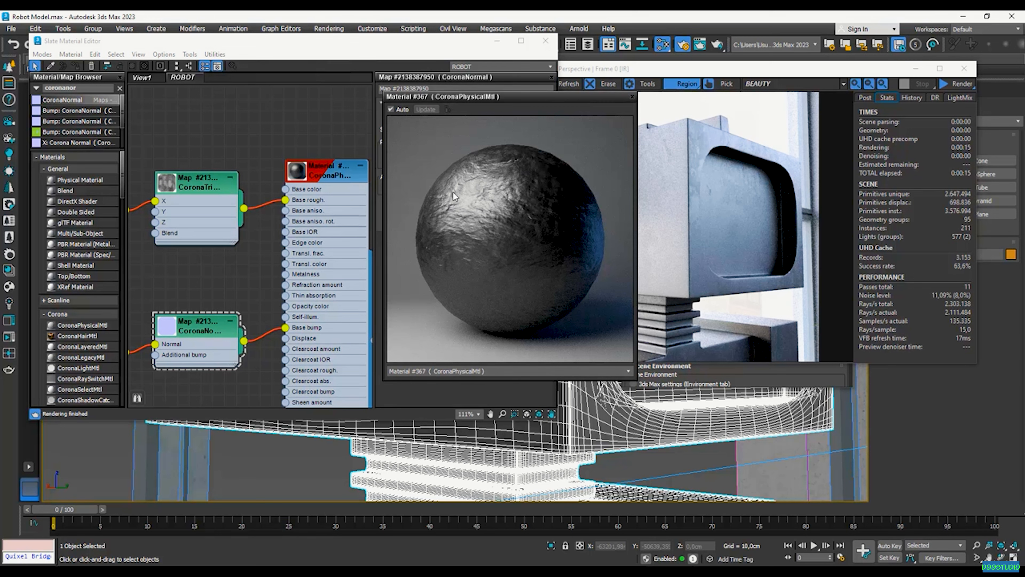
pyautogui.moveTo(286, 327); pyautogui.dragTo(260, 371)
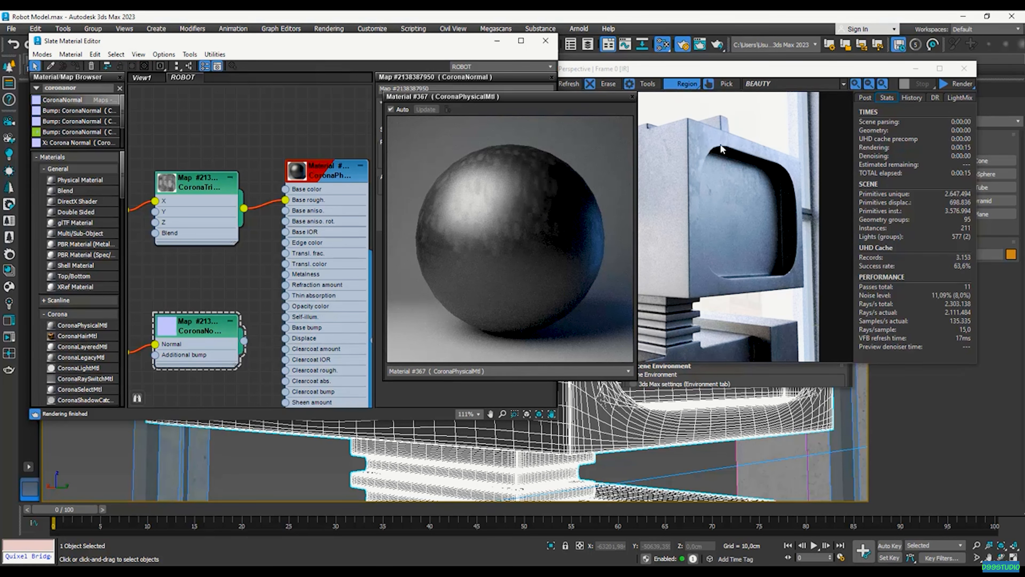
pyautogui.moveTo(244, 340); pyautogui.dragTo(285, 327)
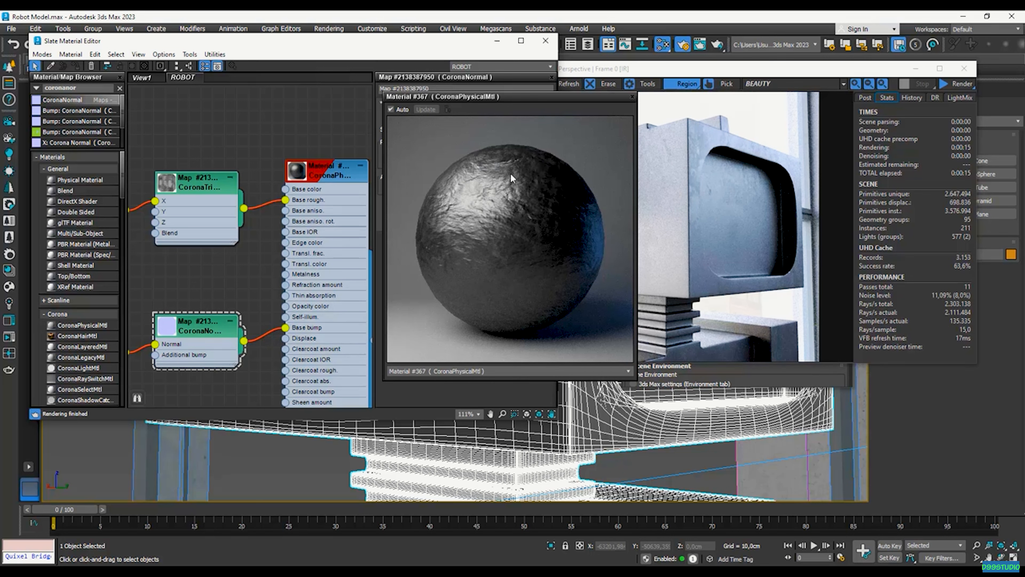
pyautogui.moveTo(402, 97); pyautogui.dragTo(171, 114)
pyautogui.click(395, 112)
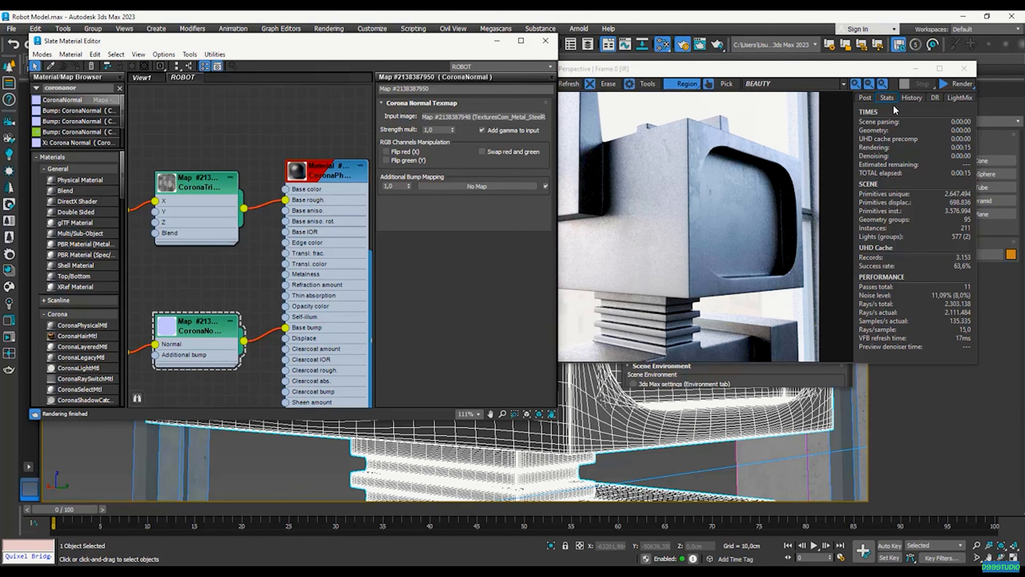
# Restart the interactive render and rearrange the material editor and normal map node
pyautogui.moveTo(792, 70); pyautogui.dragTo(808, 64)
pyautogui.click(971, 79)
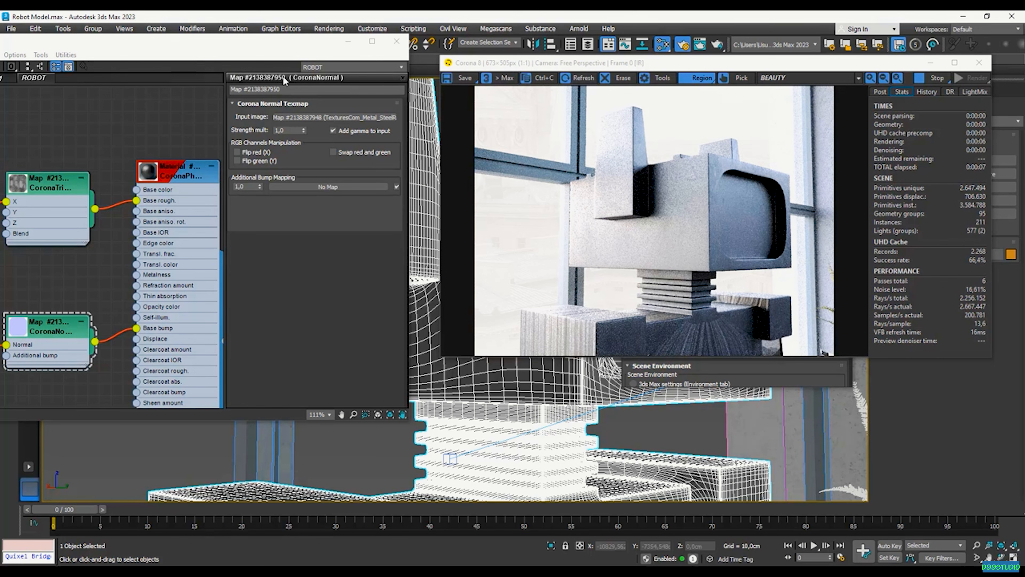
pyautogui.moveTo(240, 40); pyautogui.dragTo(563, 25)
pyautogui.scroll(-5, 433, 278)
pyautogui.moveTo(387, 302); pyautogui.dragTo(322, 313)
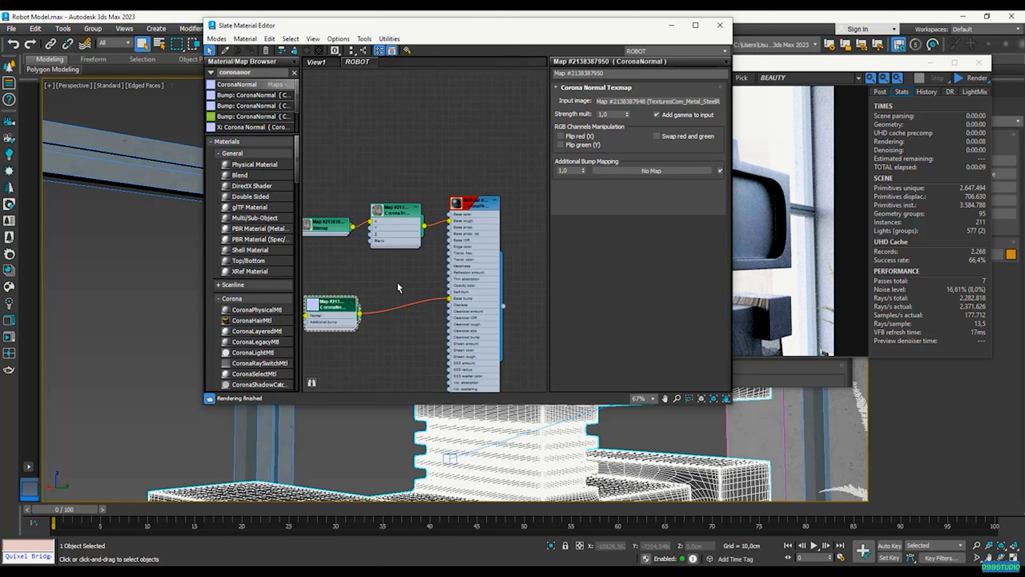
pyautogui.scroll(1, 399, 211)
# Copy the CoronaTriplanar node and wire CoronaNormal through its X input into Base bump
pyautogui.keyDown('shift'); pyautogui.moveTo(401, 212); pyautogui.dragTo(404, 315); pyautogui.keyUp('shift')
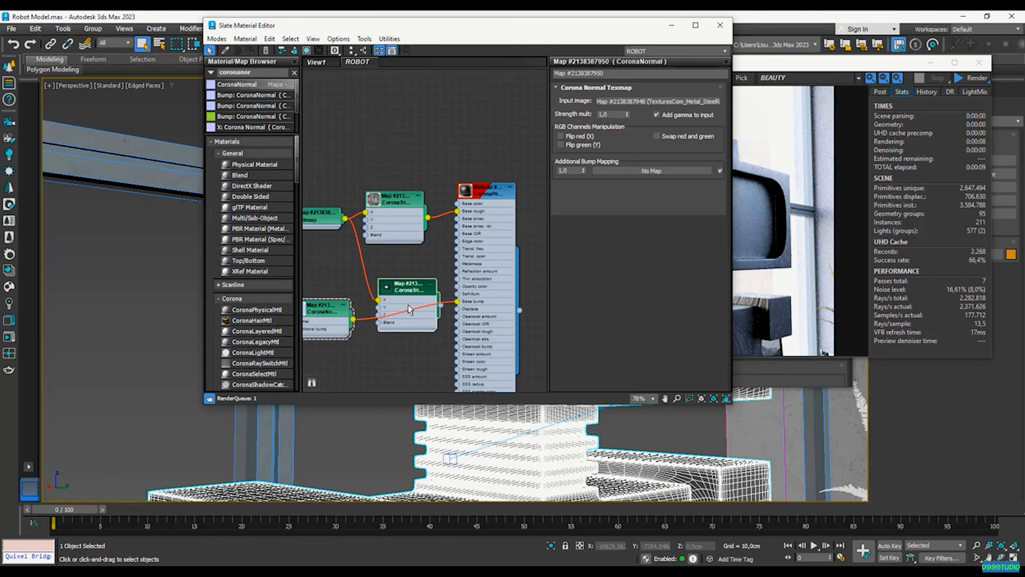
pyautogui.doubleClick(387, 301)
pyautogui.scroll(2, 386, 301)
pyautogui.moveTo(339, 327); pyautogui.dragTo(369, 306)
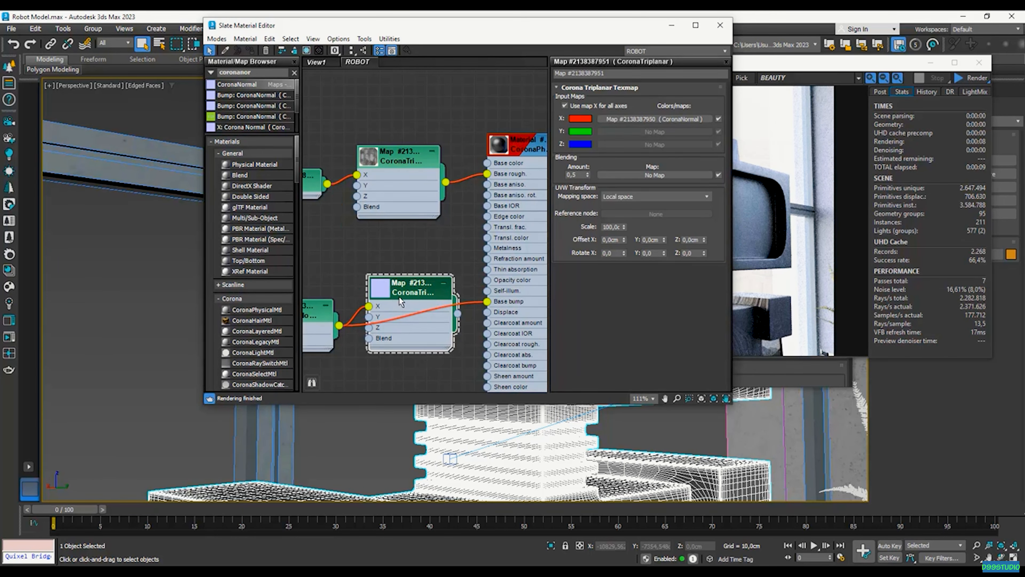
pyautogui.moveTo(457, 313); pyautogui.dragTo(487, 301)
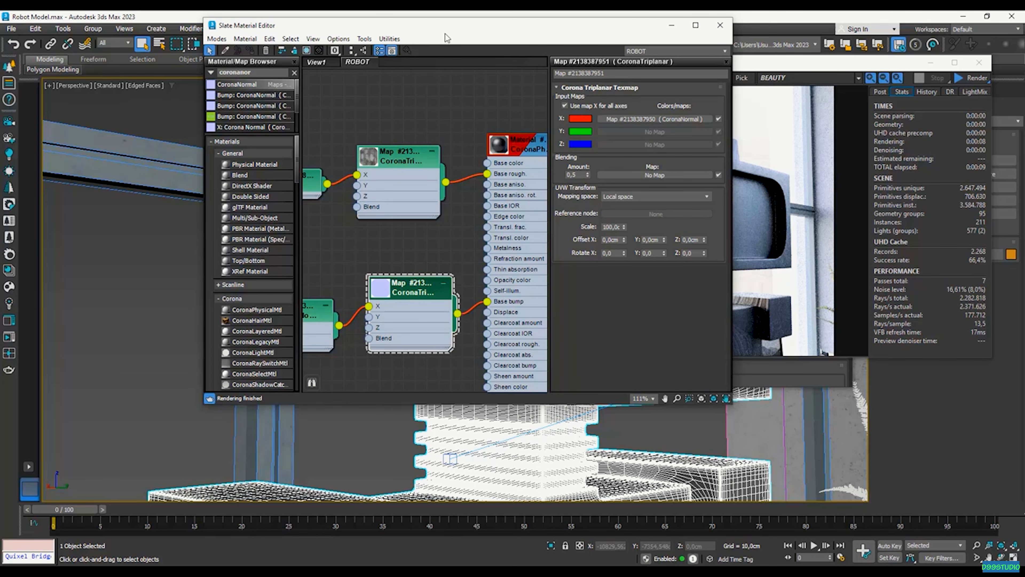
pyautogui.moveTo(453, 36); pyautogui.dragTo(246, 47)
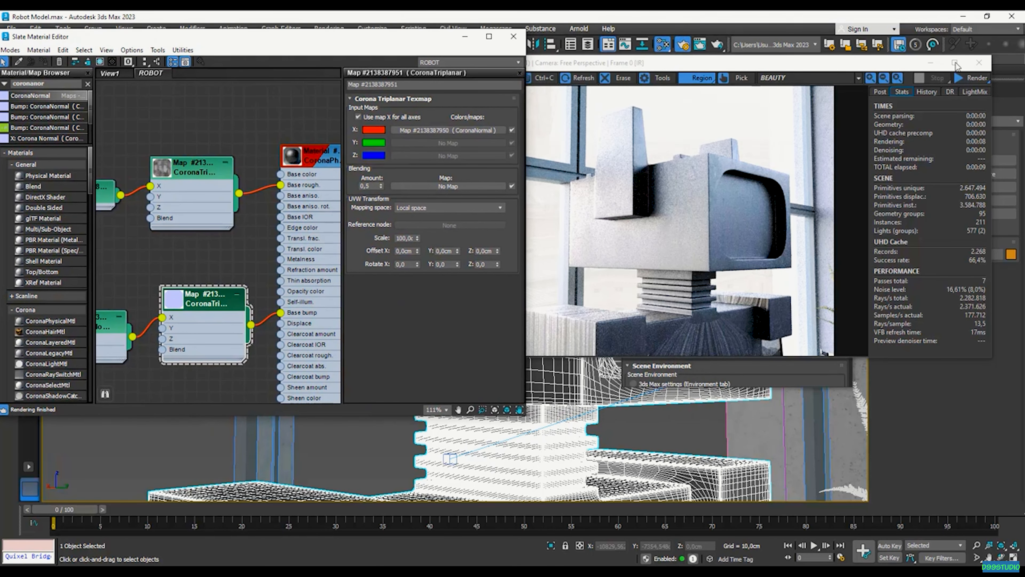
# Run and stop a Corona interactive render of the robot with the new bump setup
pyautogui.click(965, 75)
pyautogui.click(965, 92)
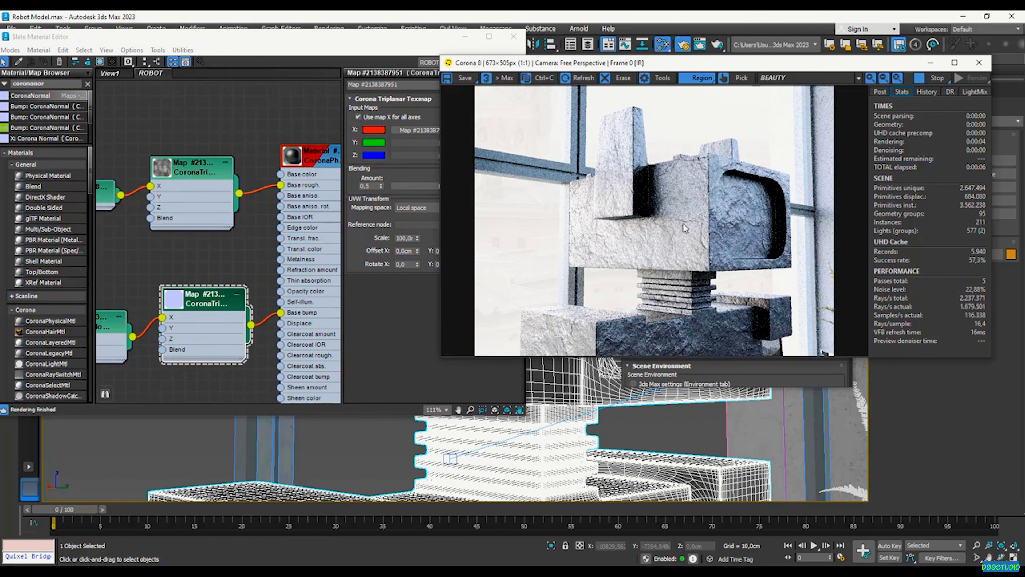
pyautogui.moveTo(737, 66); pyautogui.dragTo(716, 67)
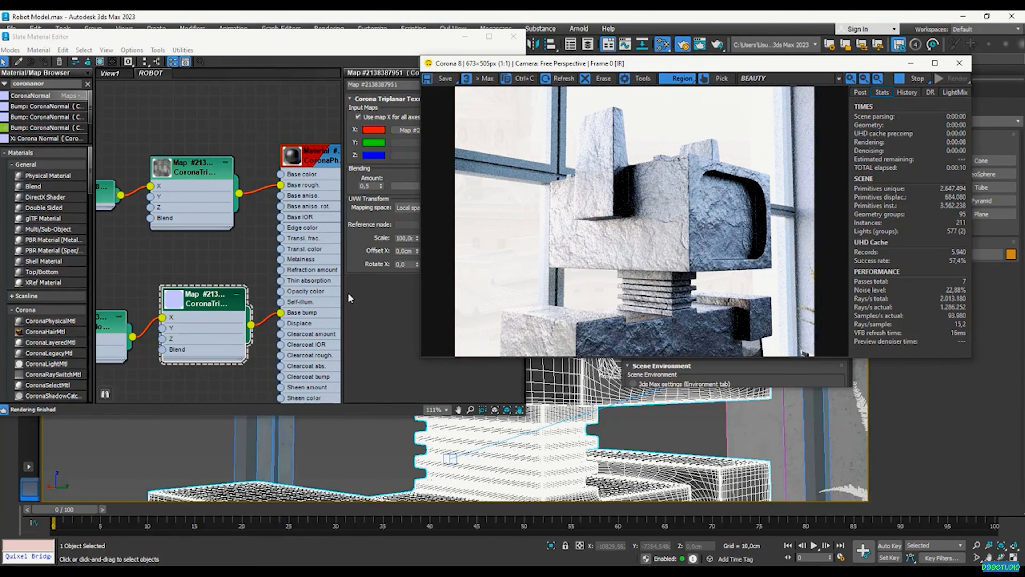
pyautogui.click(917, 78)
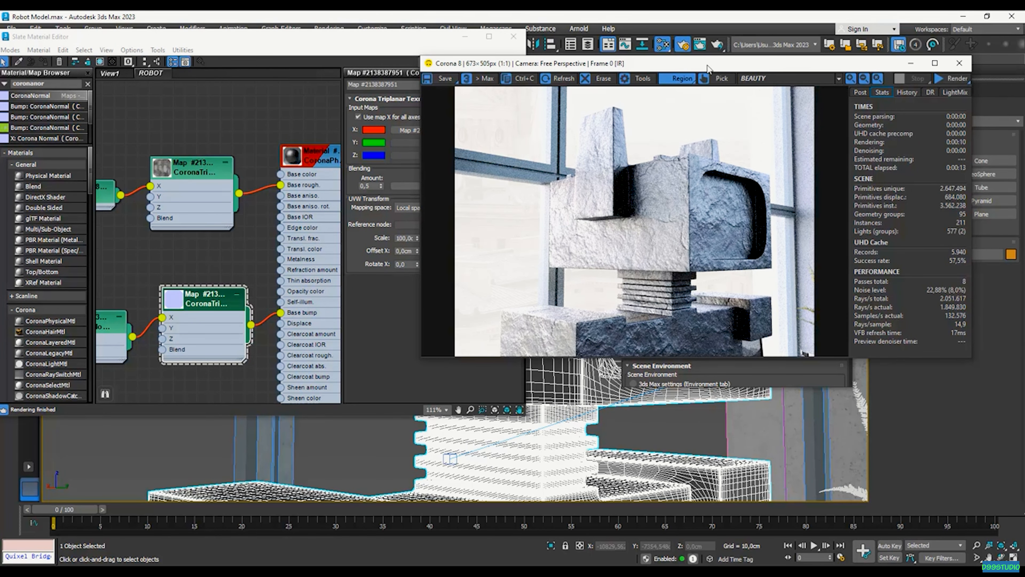
pyautogui.moveTo(679, 68); pyautogui.dragTo(777, 60)
# Lower the material's base bump from 1,0 to 0,2
pyautogui.doubleClick(299, 191)
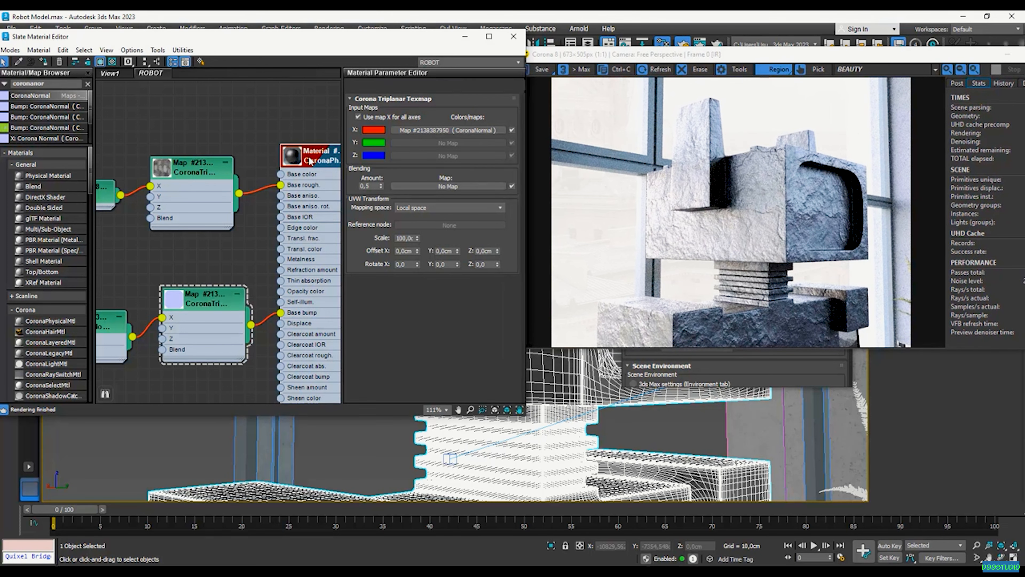
pyautogui.scroll(-3, 195, 236)
pyautogui.scroll(3, 335, 220)
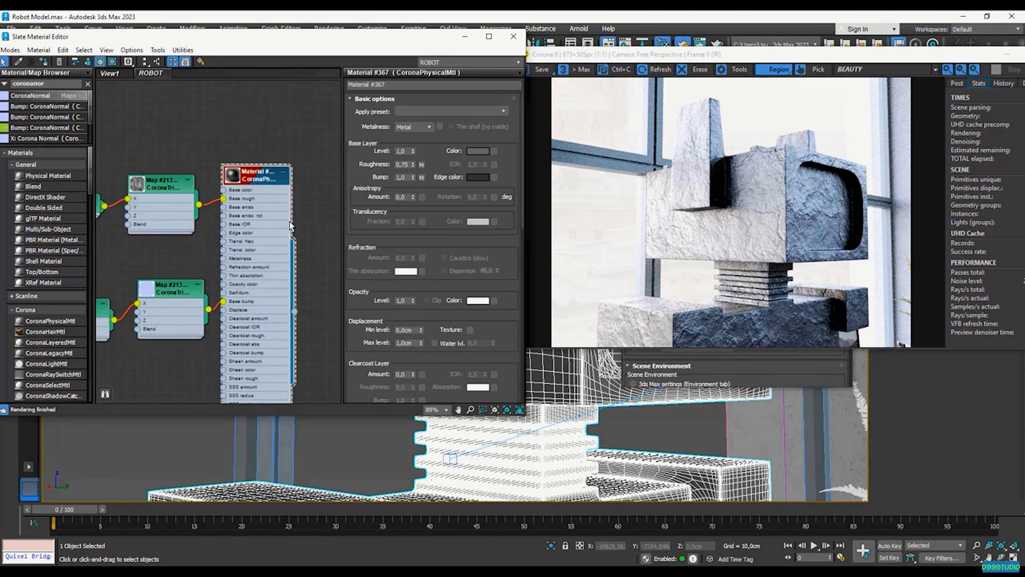
pyautogui.doubleClick(403, 177)
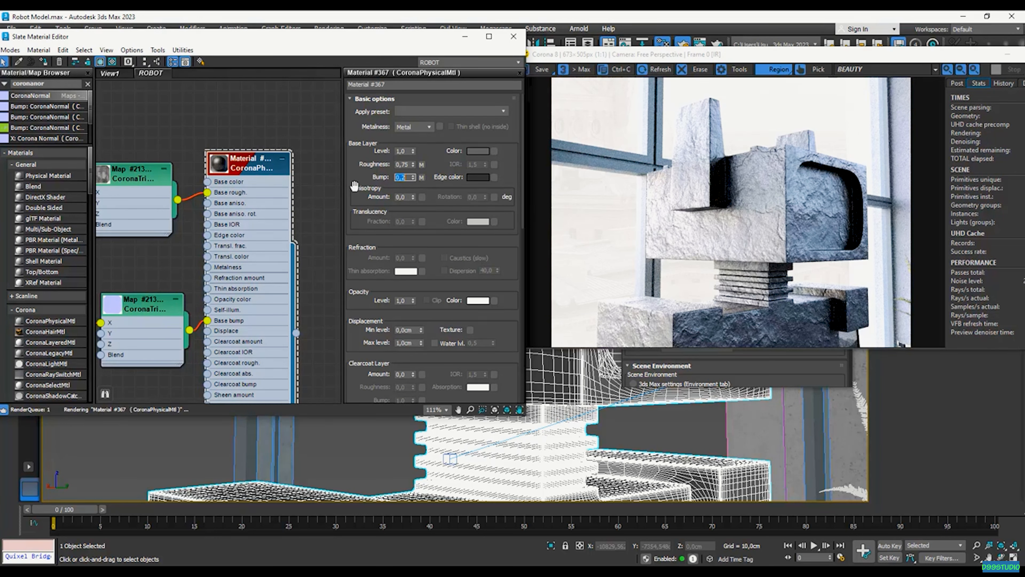
pyautogui.click(948, 57)
# Set the base bump to 0,4 and draw a render region around the robot head
pyautogui.moveTo(948, 56); pyautogui.dragTo(898, 57)
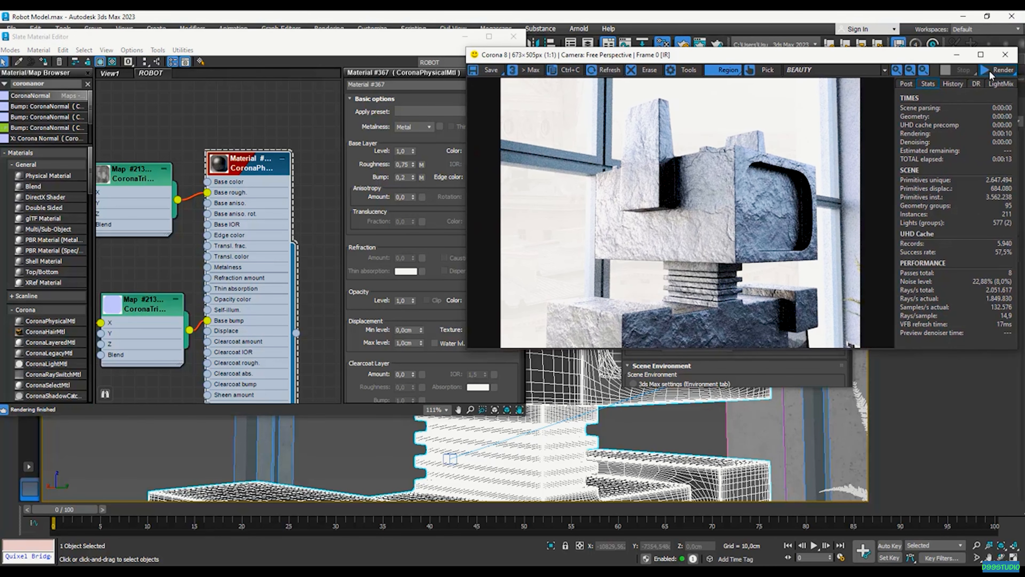
pyautogui.moveTo(382, 56); pyautogui.dragTo(306, 61)
pyautogui.moveTo(335, 182); pyautogui.dragTo(317, 183)
pyautogui.write('0,4')
pyautogui.press('Return')
pyautogui.moveTo(633, 145); pyautogui.dragTo(838, 295)
pyautogui.scroll(1, 782, 209)
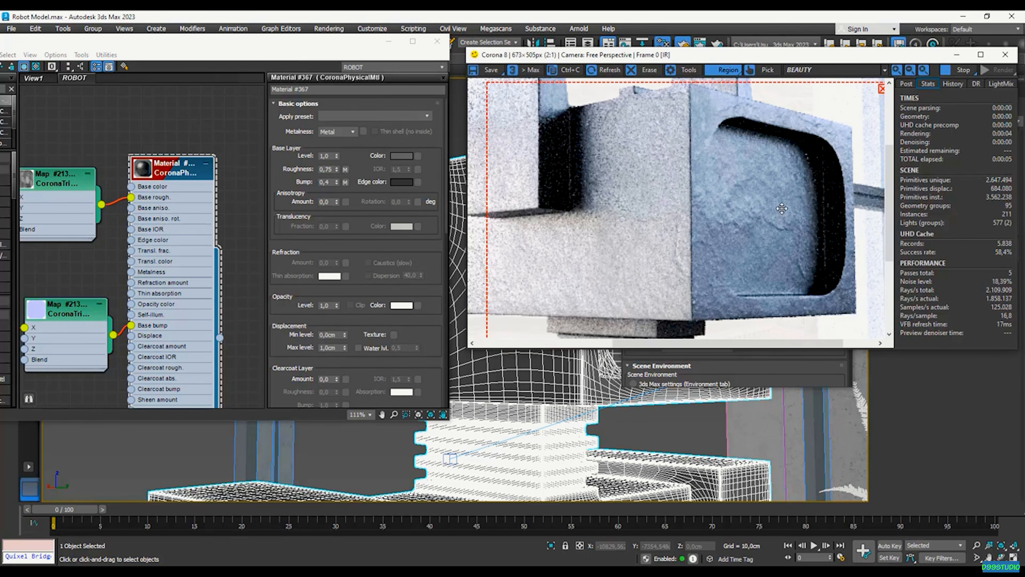
pyautogui.scroll(-1, 782, 209)
# Refine the base bump to 0,35 and remove the render region
pyautogui.moveTo(333, 182); pyautogui.dragTo(288, 181)
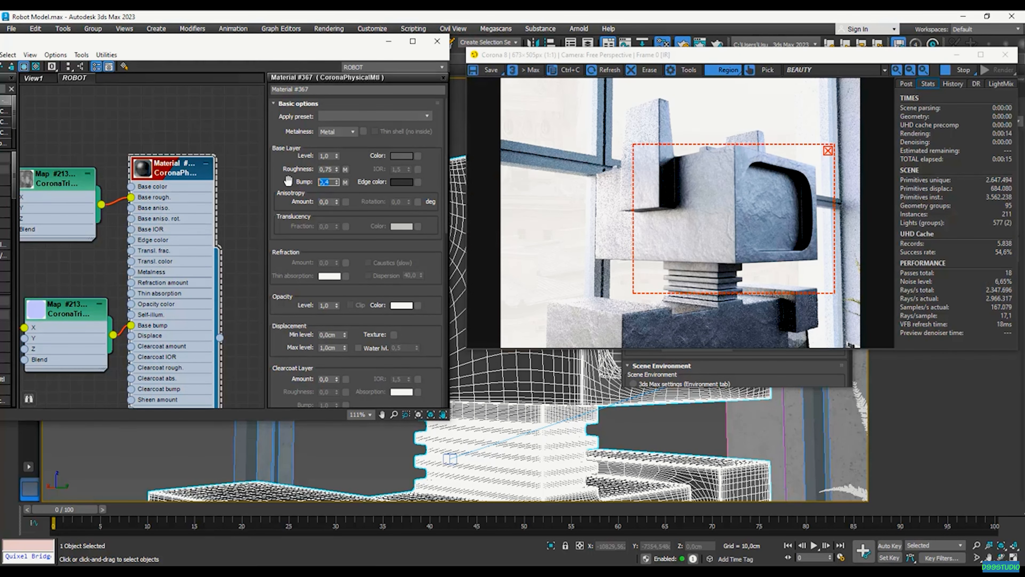
pyautogui.write('0,35')
pyautogui.press('Return')
pyautogui.moveTo(855, 54); pyautogui.dragTo(780, 58)
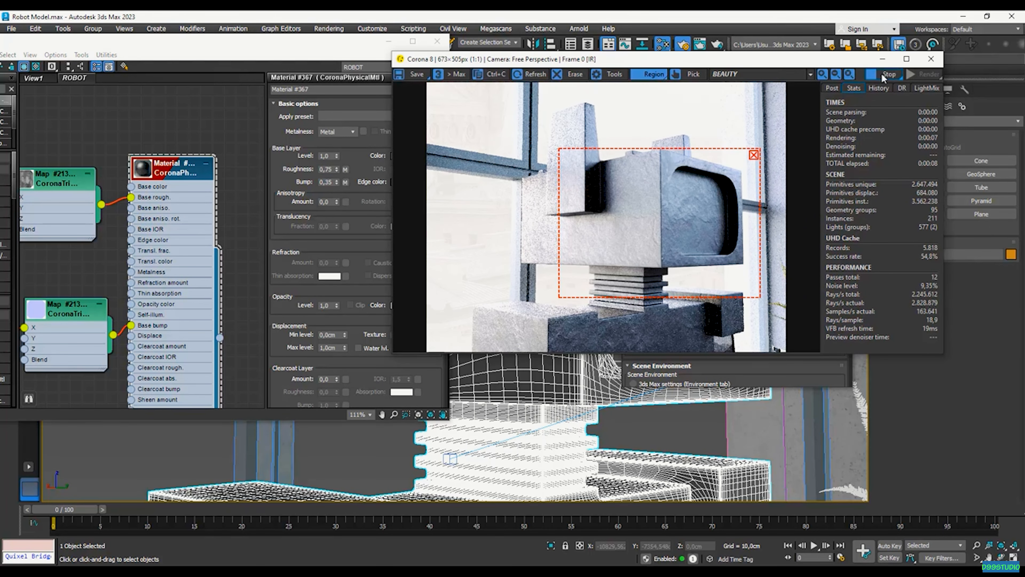
pyautogui.click(753, 155)
pyautogui.scroll(1, 656, 183)
pyautogui.scroll(-1, 655, 182)
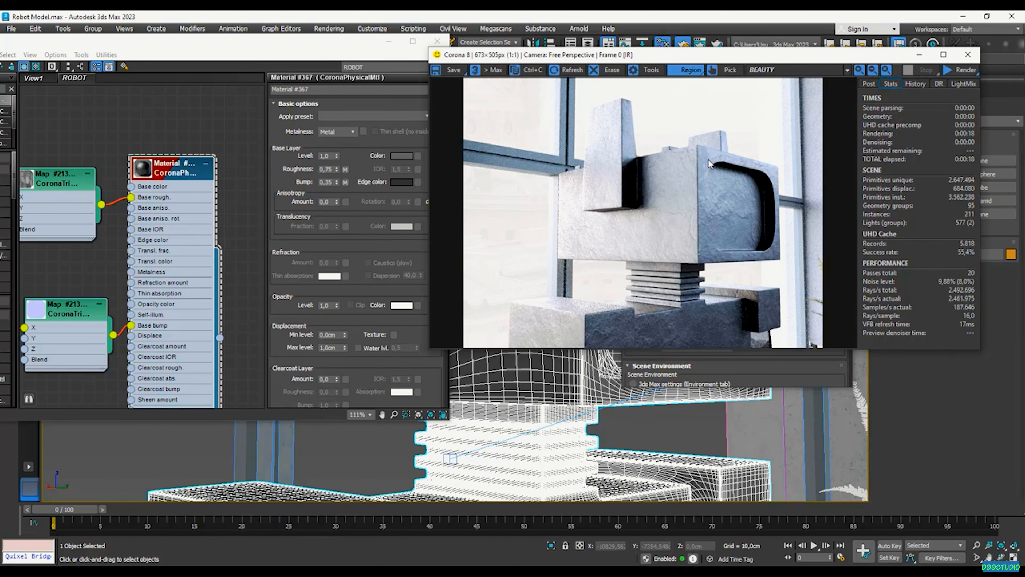
# Raise base roughness to 1,0, then start and stop an interactive render
pyautogui.click(335, 169)
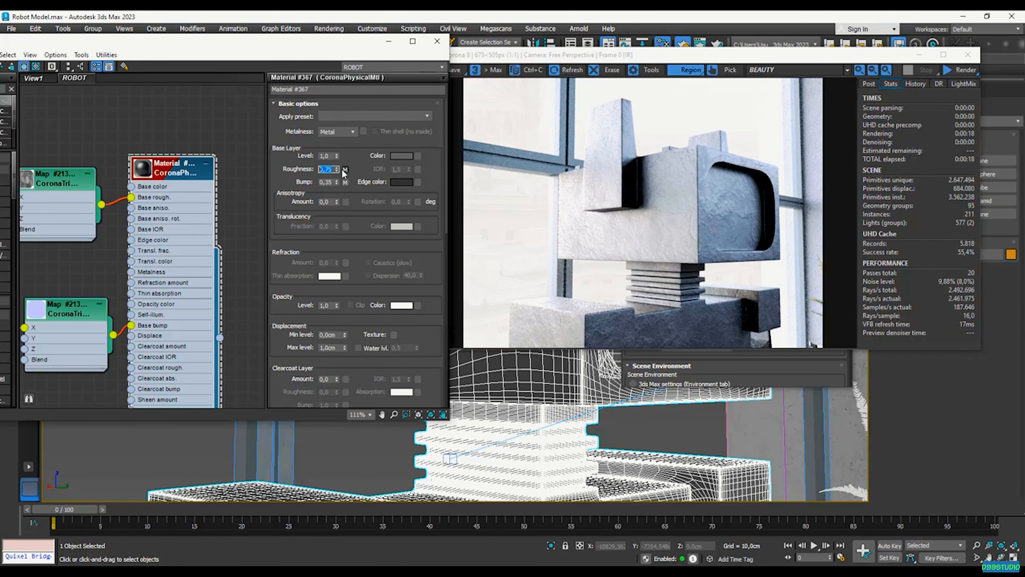
pyautogui.write('1')
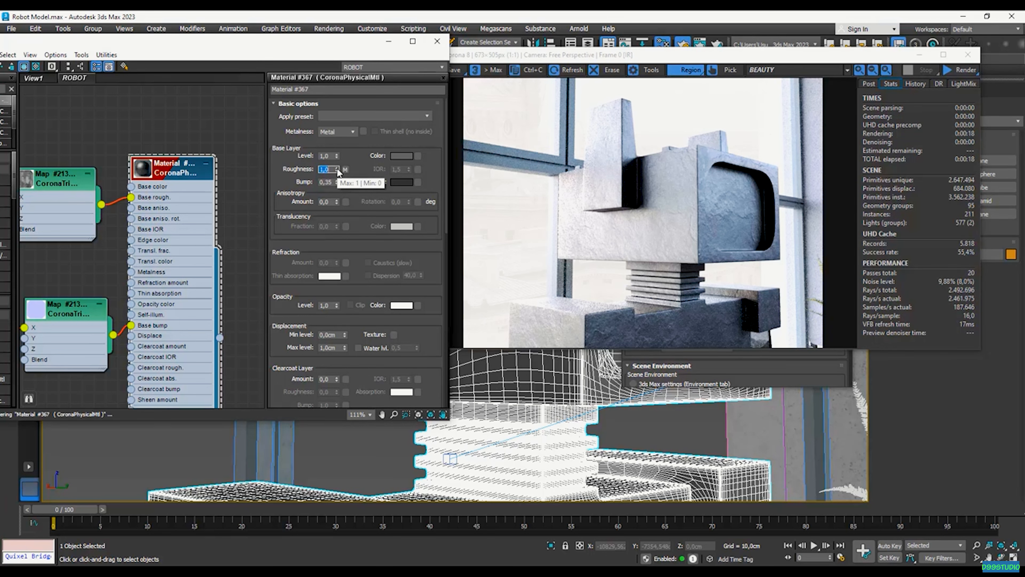
pyautogui.click(959, 72)
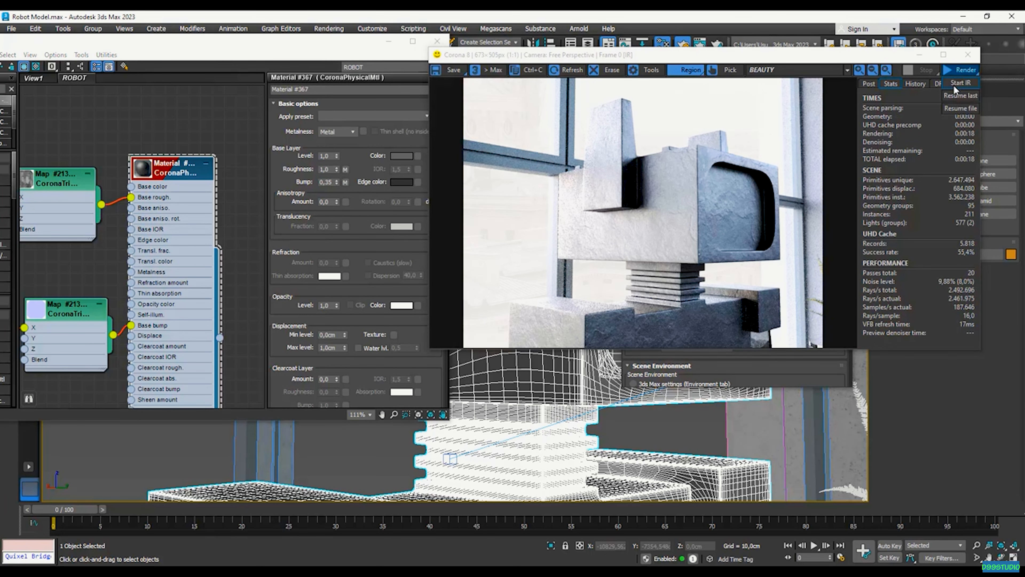
pyautogui.click(961, 83)
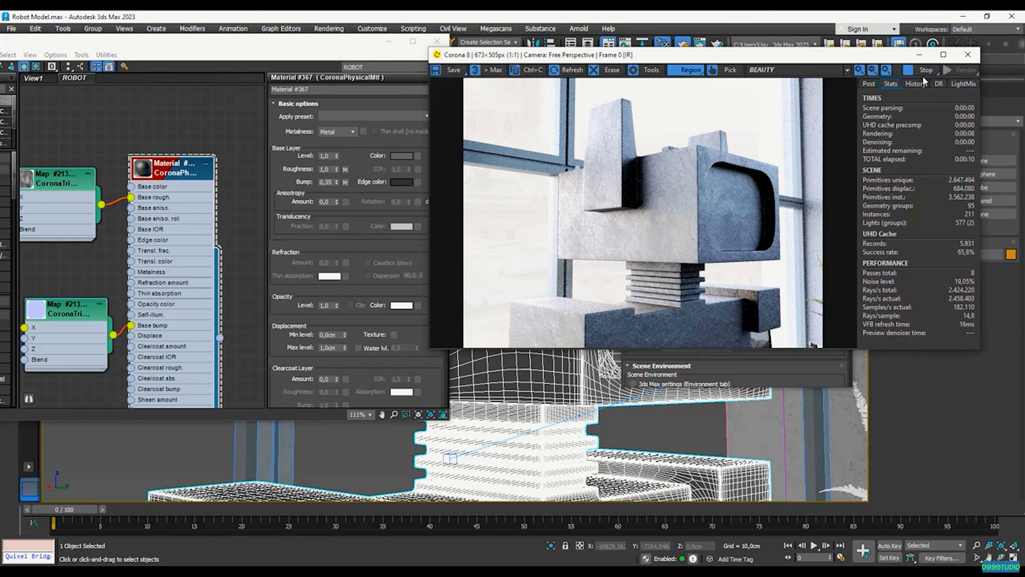
pyautogui.click(926, 70)
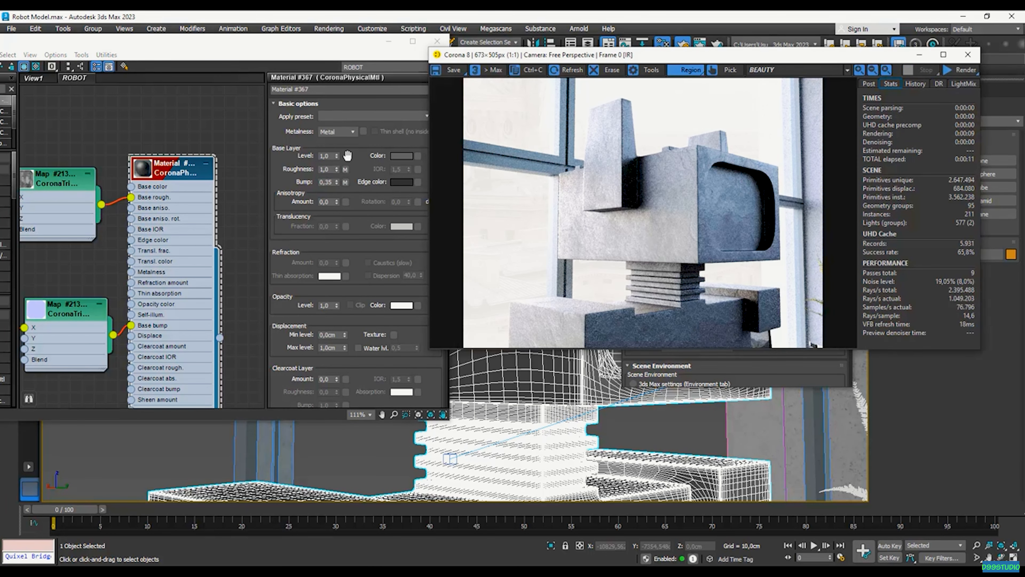
# Search 'coronaco' in the browser and place a new CoronaMix node on the canvas
pyautogui.scroll(1, 731, 200)
pyautogui.scroll(-1, 731, 200)
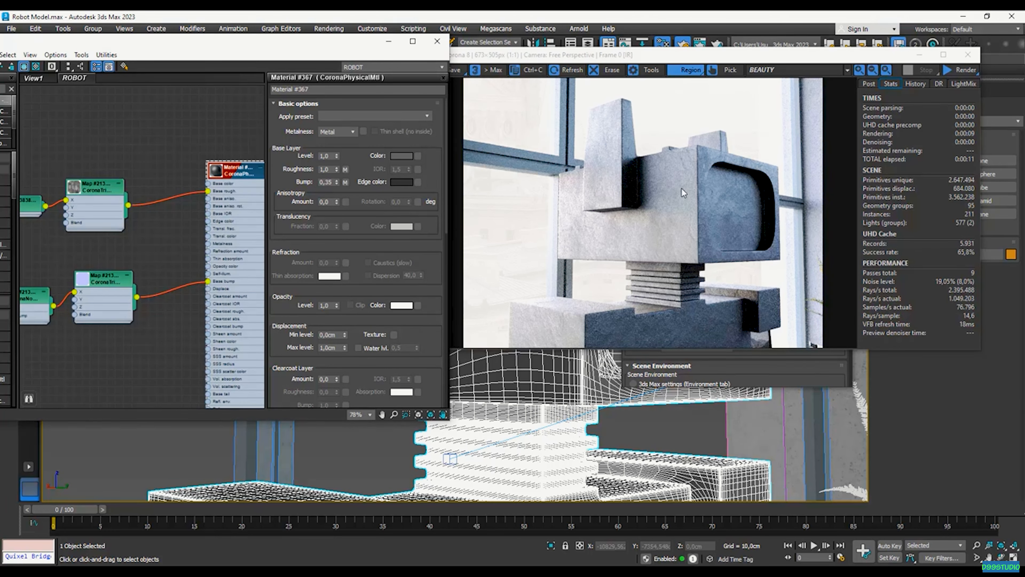
pyautogui.moveTo(320, 45); pyautogui.dragTo(416, 71)
pyautogui.moveTo(73, 116); pyautogui.dragTo(3, 127)
pyautogui.write('corona')
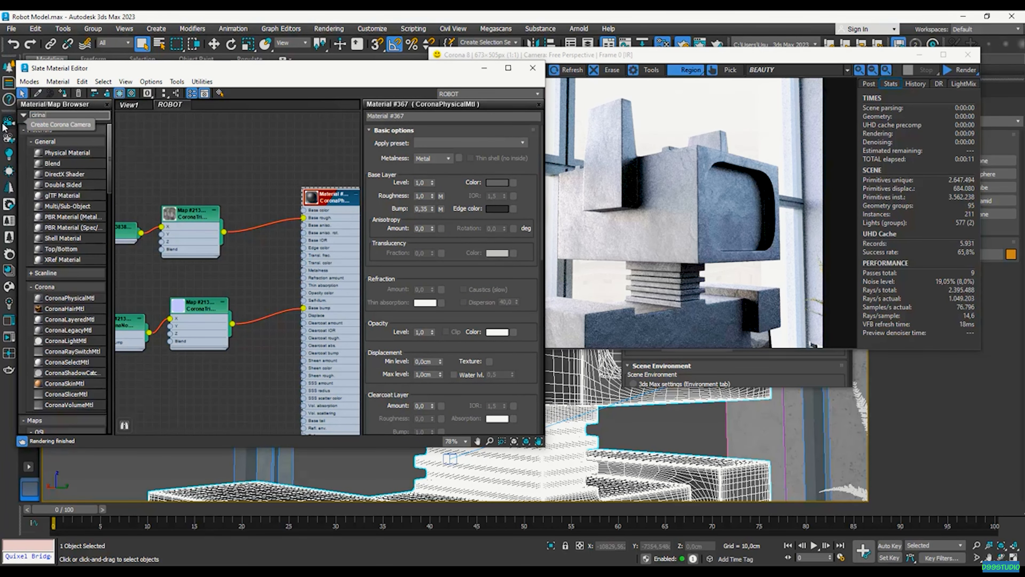
pyautogui.write('co')
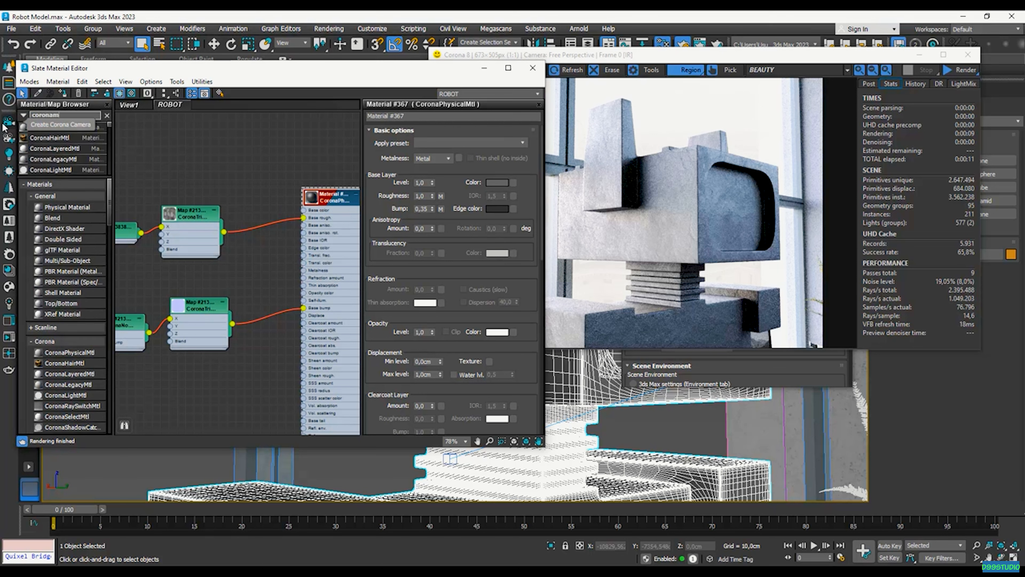
pyautogui.moveTo(44, 127); pyautogui.dragTo(280, 175)
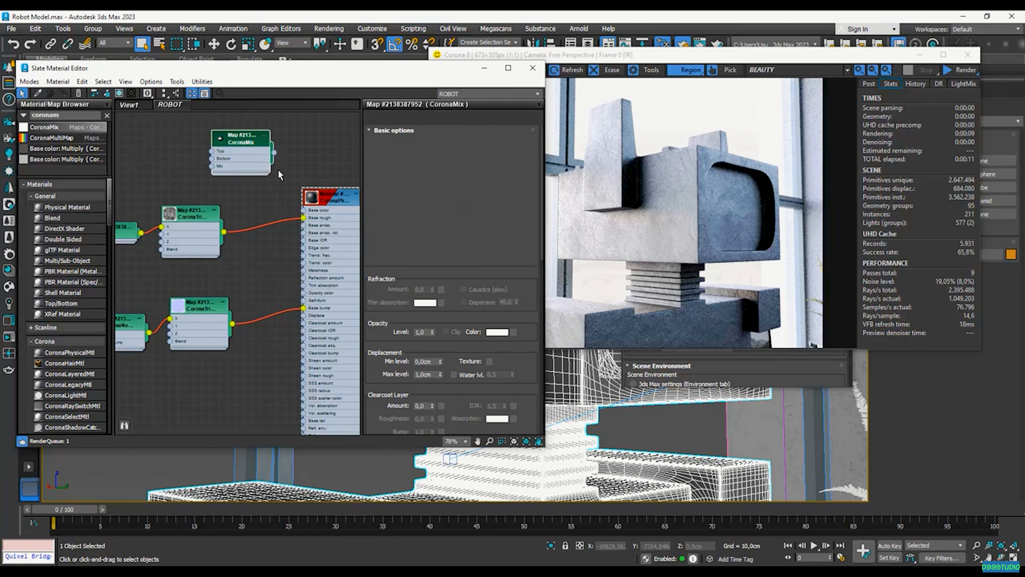
pyautogui.moveTo(241, 139); pyautogui.dragTo(259, 150)
pyautogui.scroll(2, 259, 150)
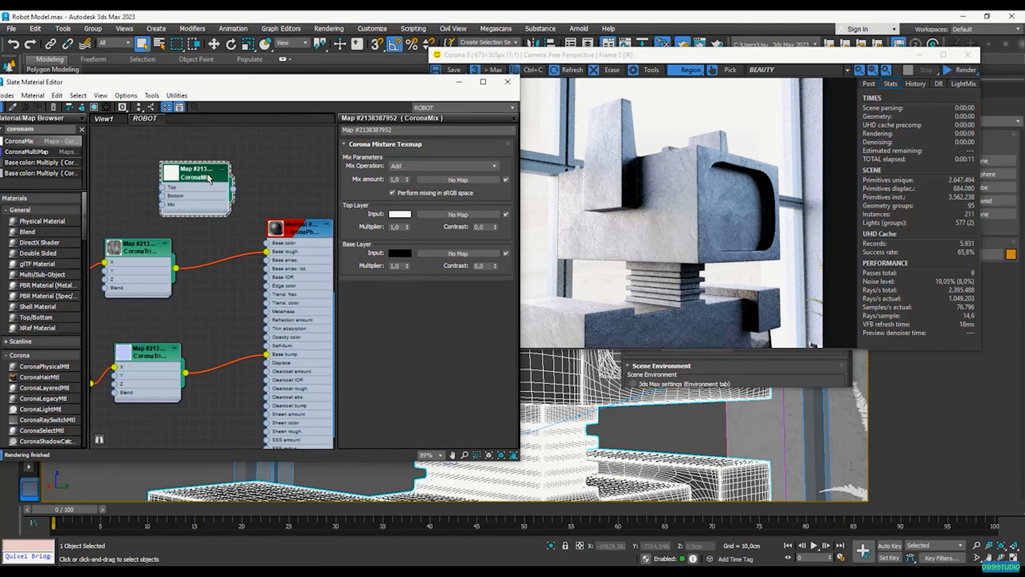
pyautogui.moveTo(200, 180); pyautogui.dragTo(221, 163)
# Open Material #367's parameters and filter the map browser to 'coronaco' again
pyautogui.click(295, 238)
pyautogui.doubleClick(294, 234)
pyautogui.rightClick(293, 233)
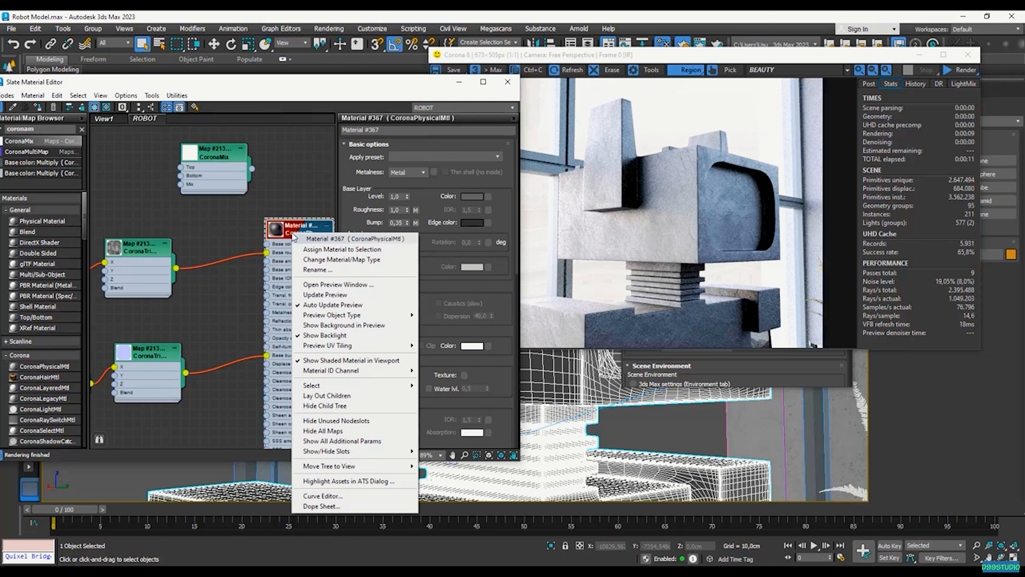
pyautogui.click(289, 210)
pyautogui.scroll(1, 301, 215)
pyautogui.scroll(3, 301, 234)
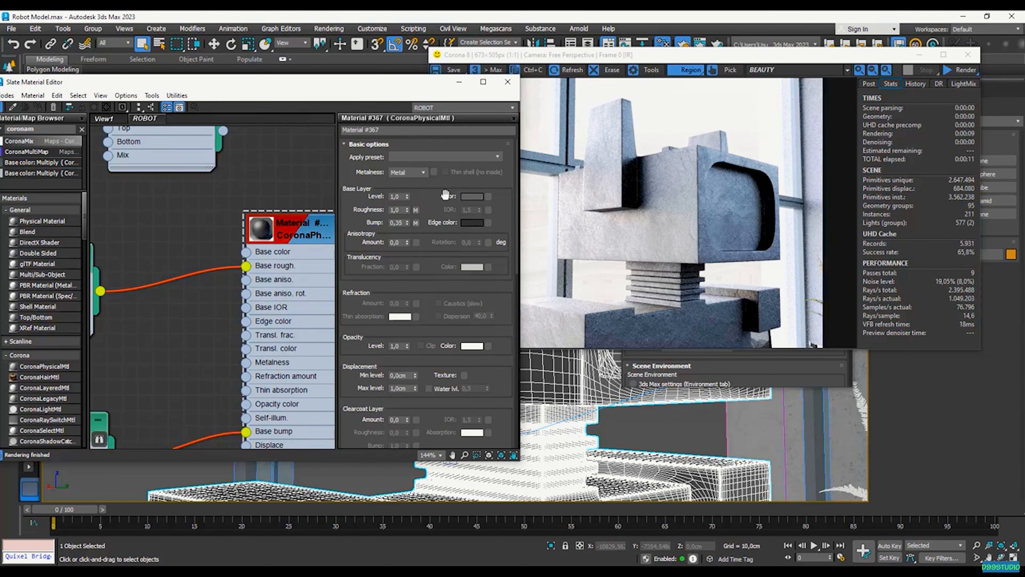
pyautogui.scroll(-2, 476, 204)
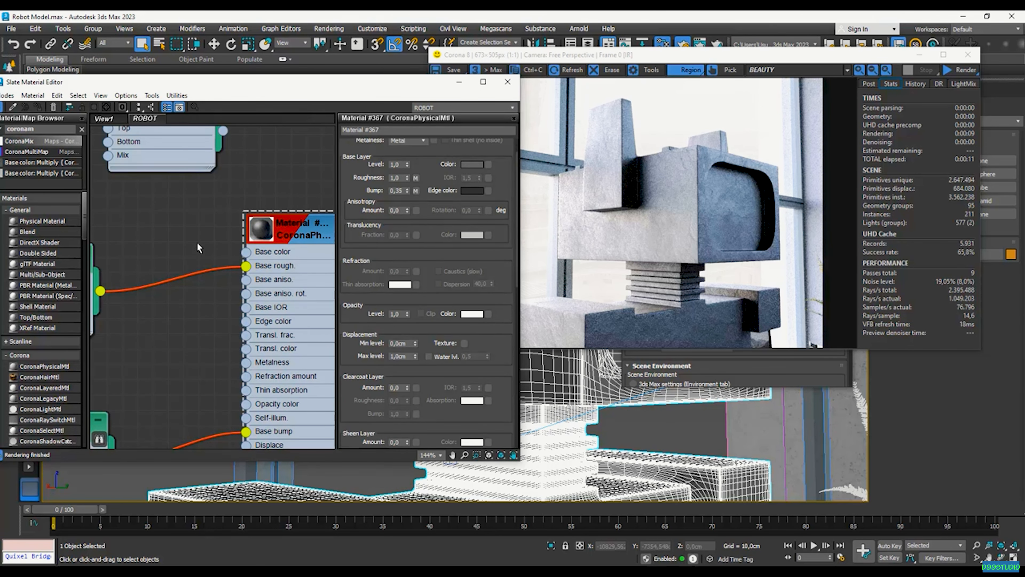
pyautogui.scroll(-5, 241, 254)
pyautogui.moveTo(43, 129); pyautogui.dragTo(2, 131)
pyautogui.write('c')
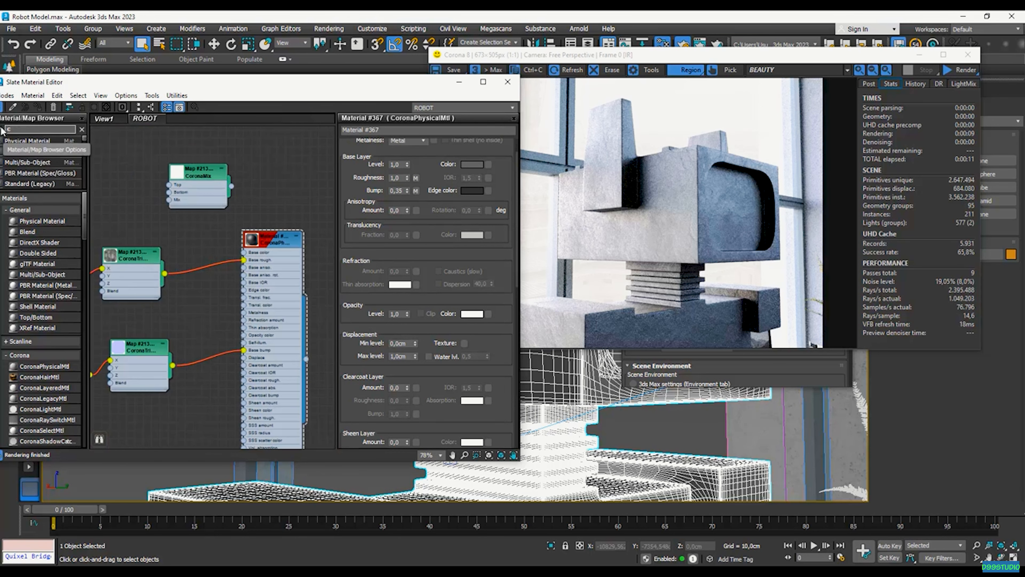
pyautogui.write('oronaco')
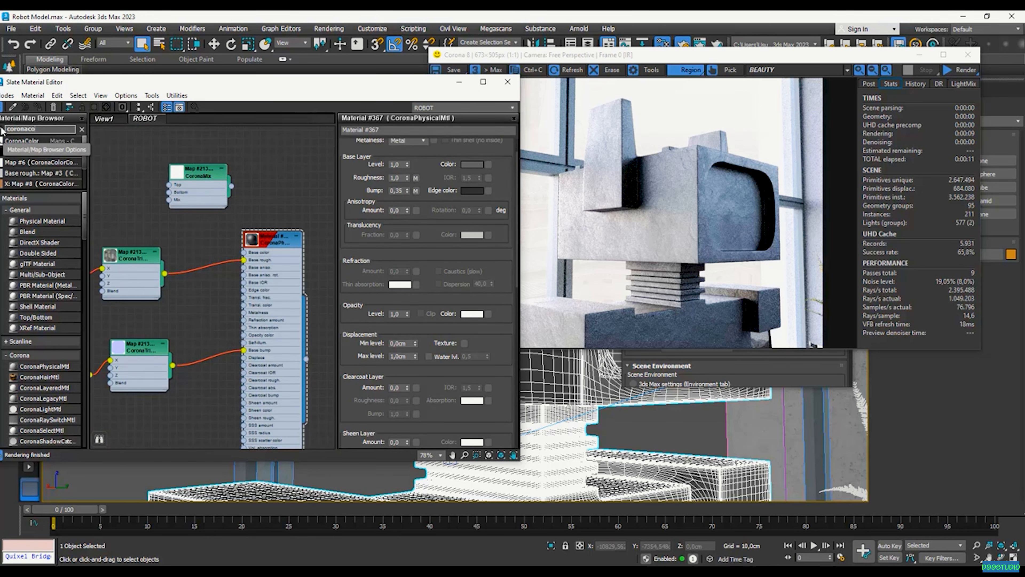
# Add a CoronaColor map node to the Slate canvas beside the CoronaMix
pyautogui.moveTo(43, 142); pyautogui.dragTo(161, 195)
pyautogui.click(264, 247)
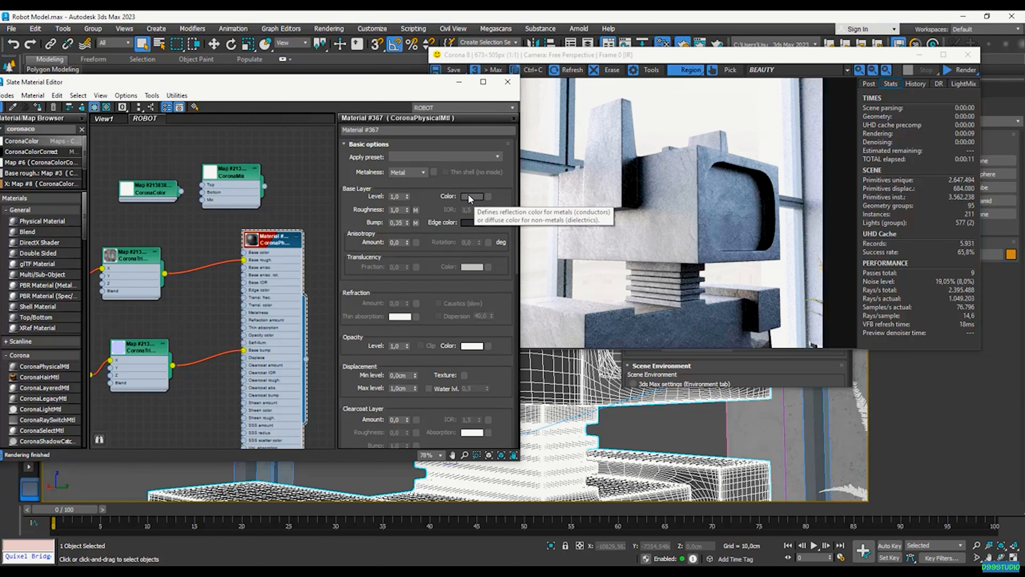
pyautogui.moveTo(150, 193); pyautogui.dragTo(124, 193)
pyautogui.moveTo(219, 180); pyautogui.dragTo(215, 163)
pyautogui.moveTo(113, 187); pyautogui.dragTo(123, 196)
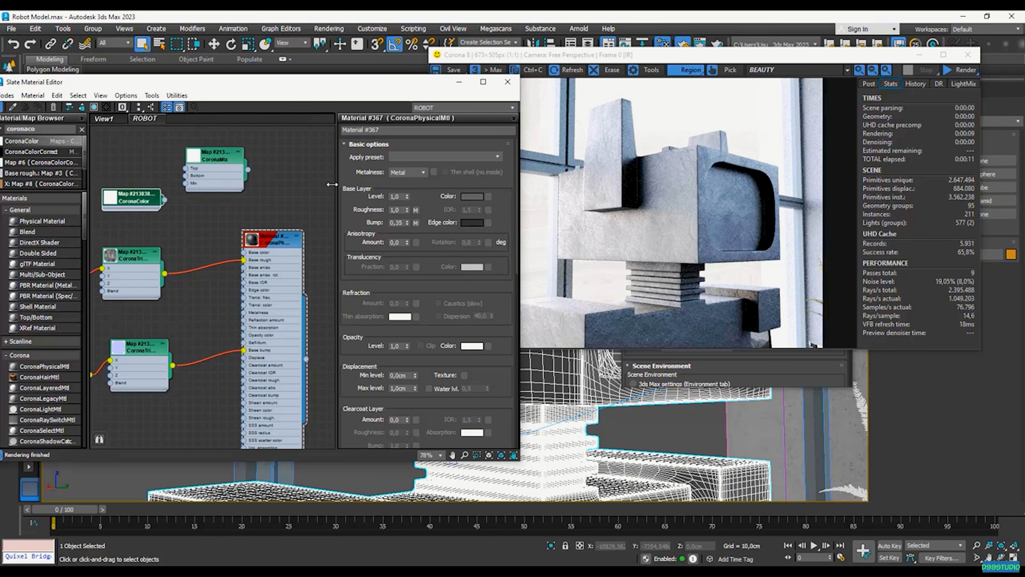
# Copy the material's grey base layer colour (R:102) into the CoronaColor solid colour
pyautogui.doubleClick(137, 201)
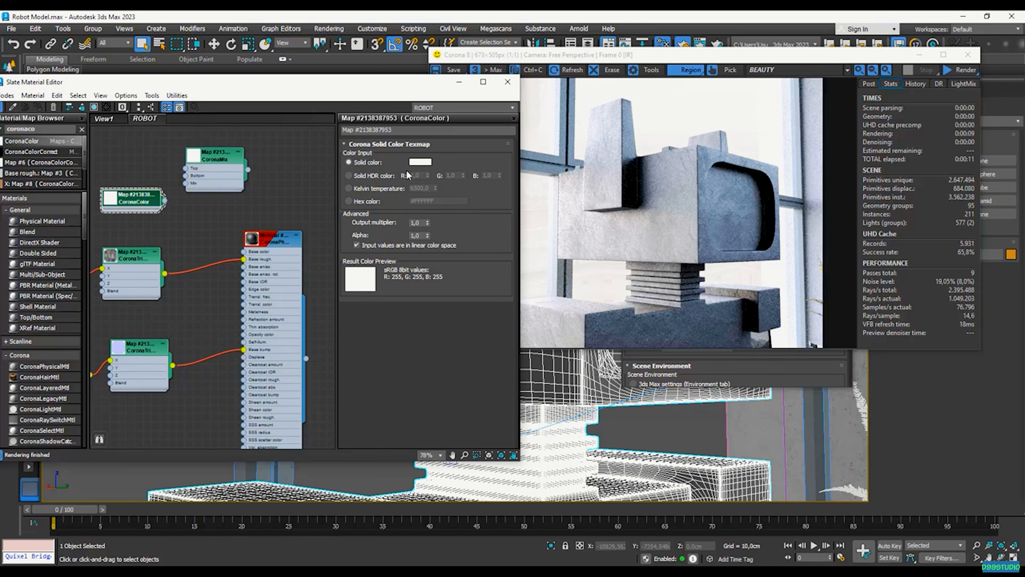
pyautogui.doubleClick(260, 254)
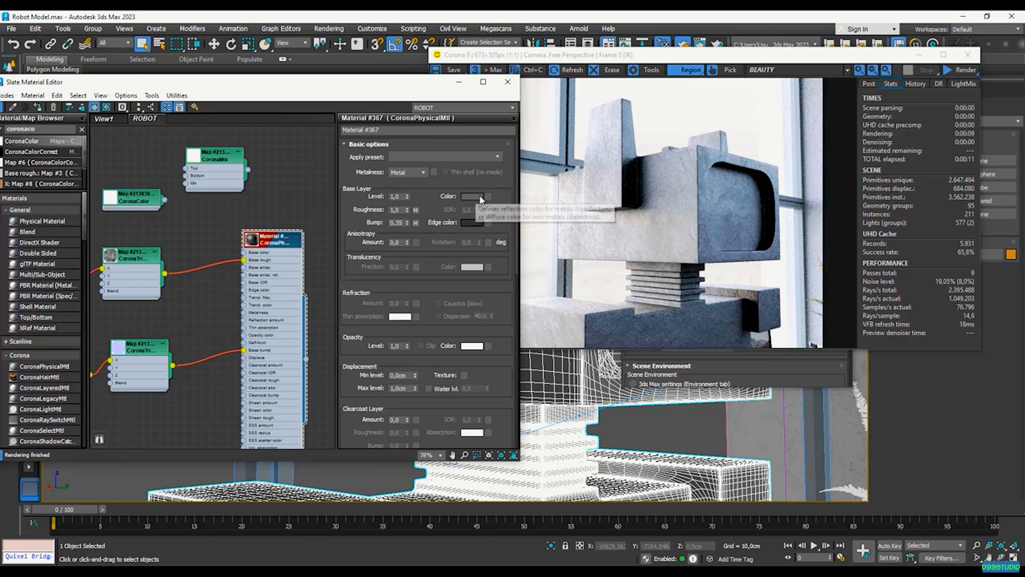
pyautogui.rightClick(473, 197)
pyautogui.click(505, 203)
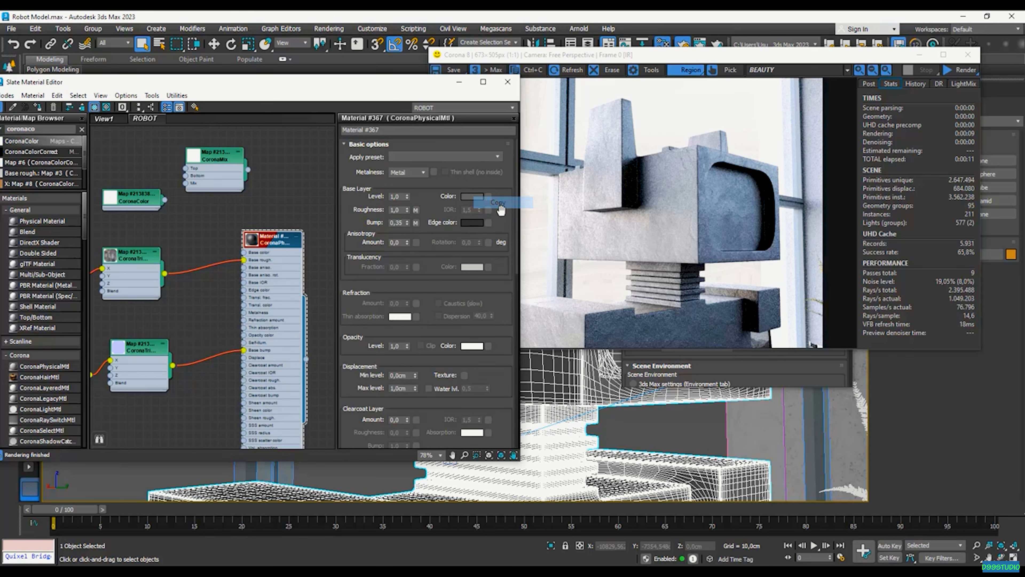
pyautogui.doubleClick(133, 198)
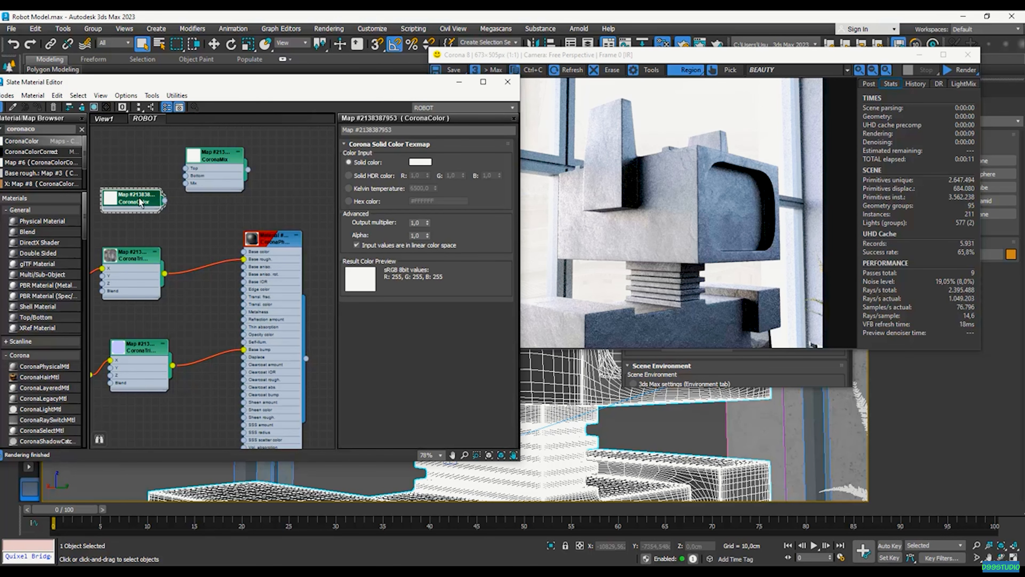
pyautogui.rightClick(420, 163)
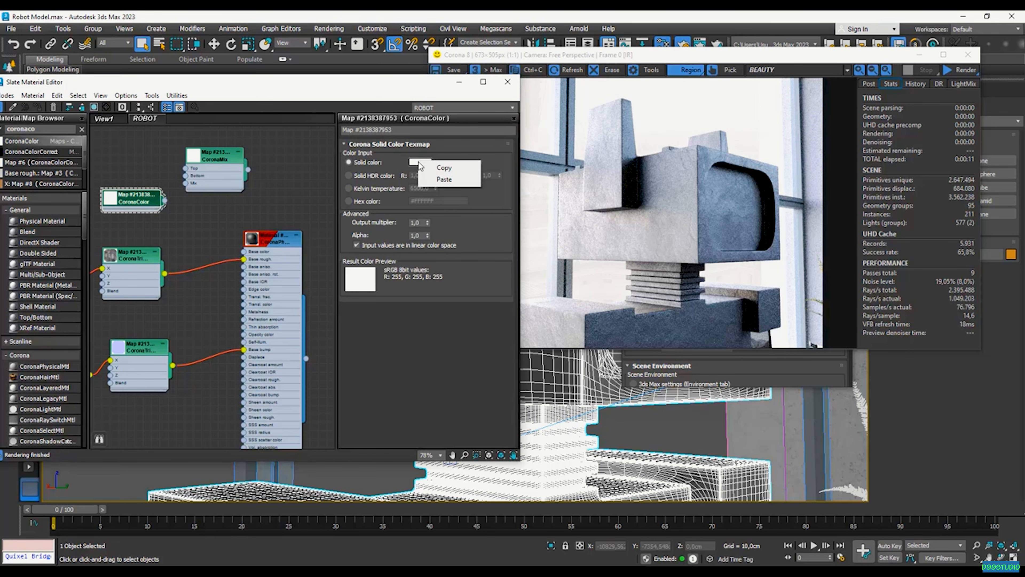
pyautogui.click(444, 178)
pyautogui.moveTo(210, 173); pyautogui.dragTo(218, 173)
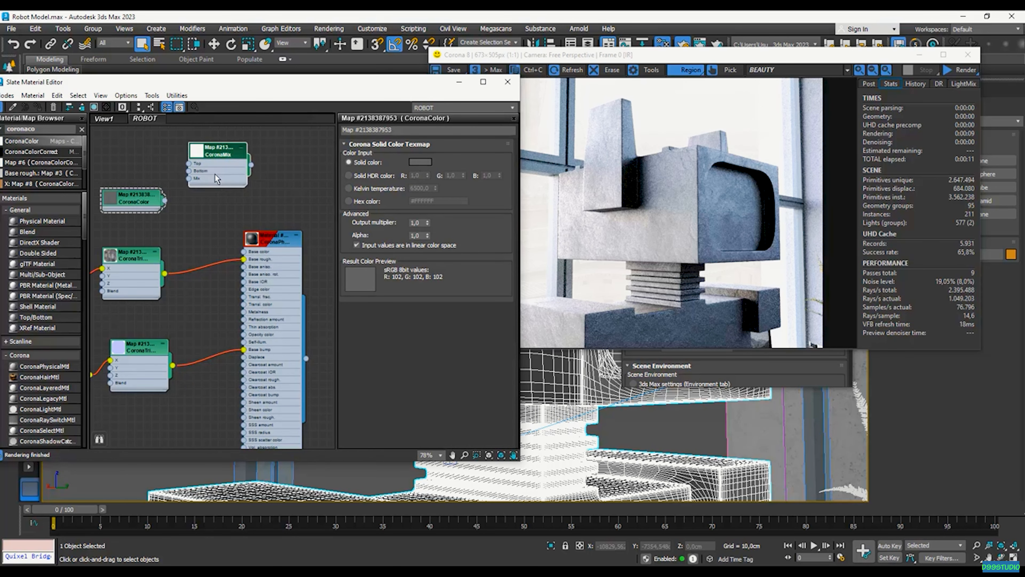
pyautogui.scroll(-3, 299, 241)
pyautogui.scroll(3, 247, 180)
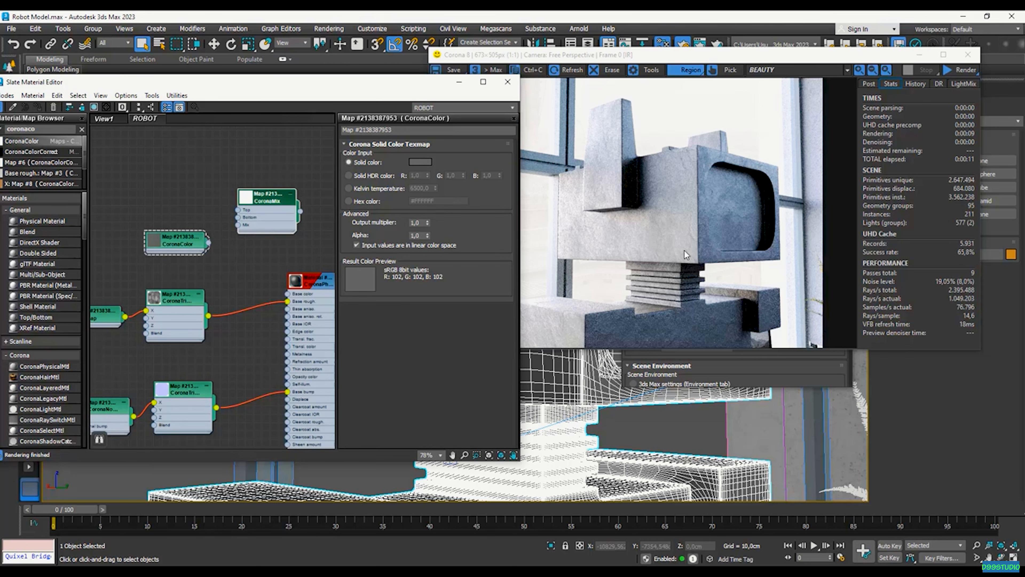
# Drag the grunge image from the Lecture 30 folder into Slate as a Bitmap node
pyautogui.hotkey('alt', 'Tab')
pyautogui.click(634, 193)
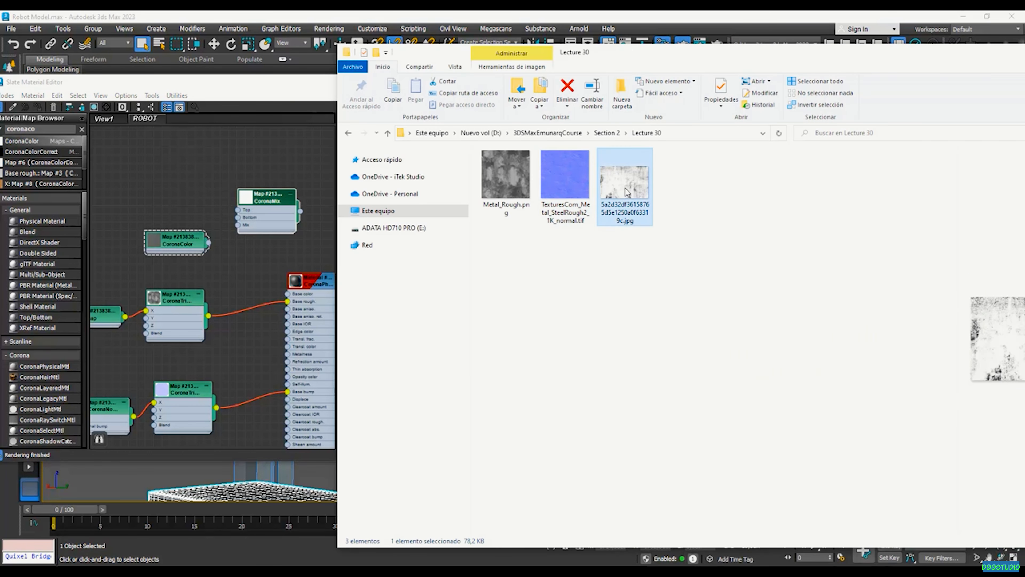
pyautogui.moveTo(641, 218); pyautogui.dragTo(187, 182)
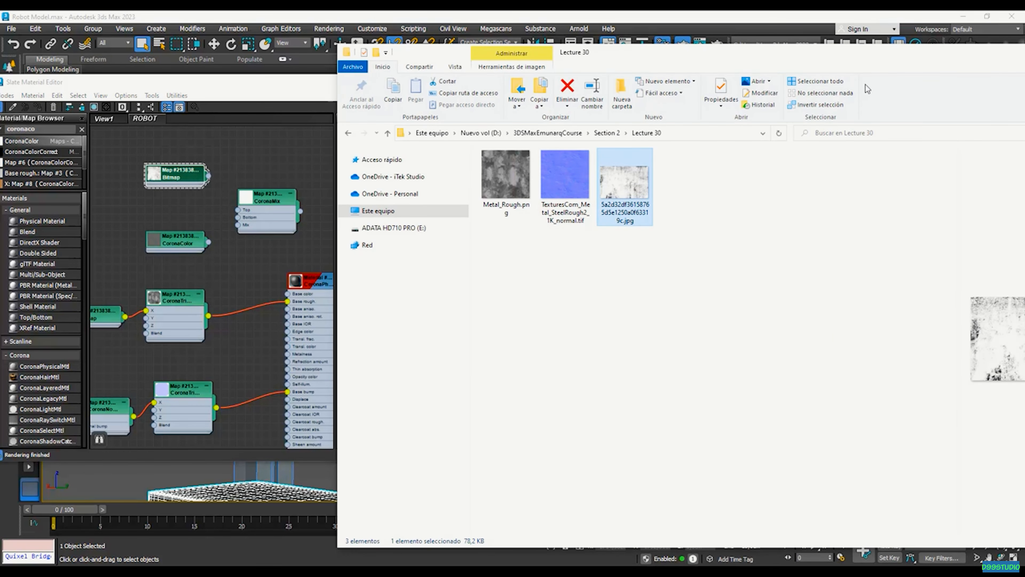
pyautogui.doubleClick(176, 176)
# Wire CoronaColor into CoronaMix's bottom layer and the grunge Bitmap into its top layer
pyautogui.scroll(3, 177, 178)
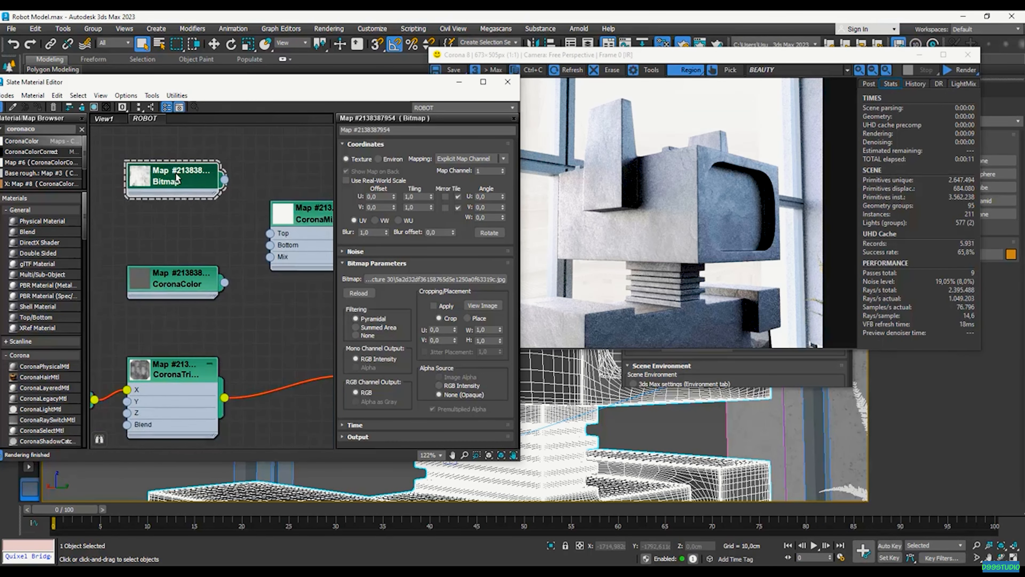
pyautogui.moveTo(178, 178); pyautogui.dragTo(178, 192)
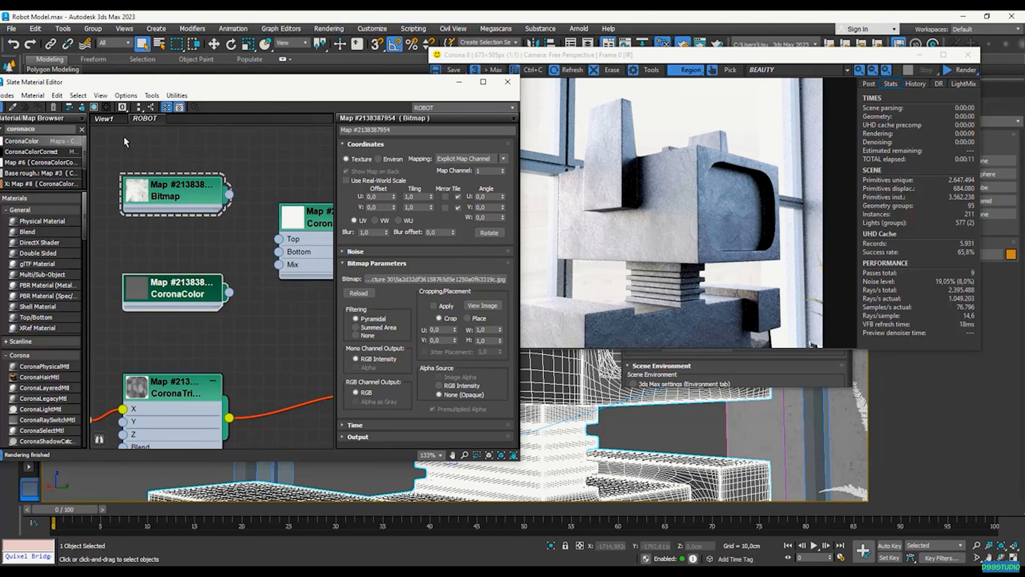
pyautogui.scroll(-1, 304, 238)
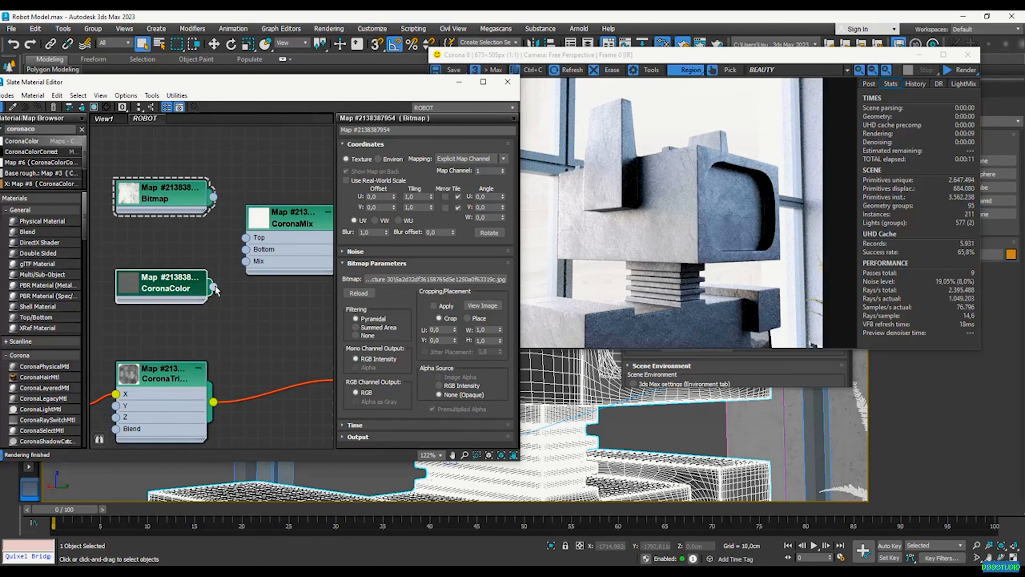
pyautogui.moveTo(214, 287); pyautogui.dragTo(246, 250)
pyautogui.moveTo(182, 199); pyautogui.dragTo(238, 232)
# Inspect the grunge bitmap in an enlarged preview window, then close it
pyautogui.rightClick(147, 202)
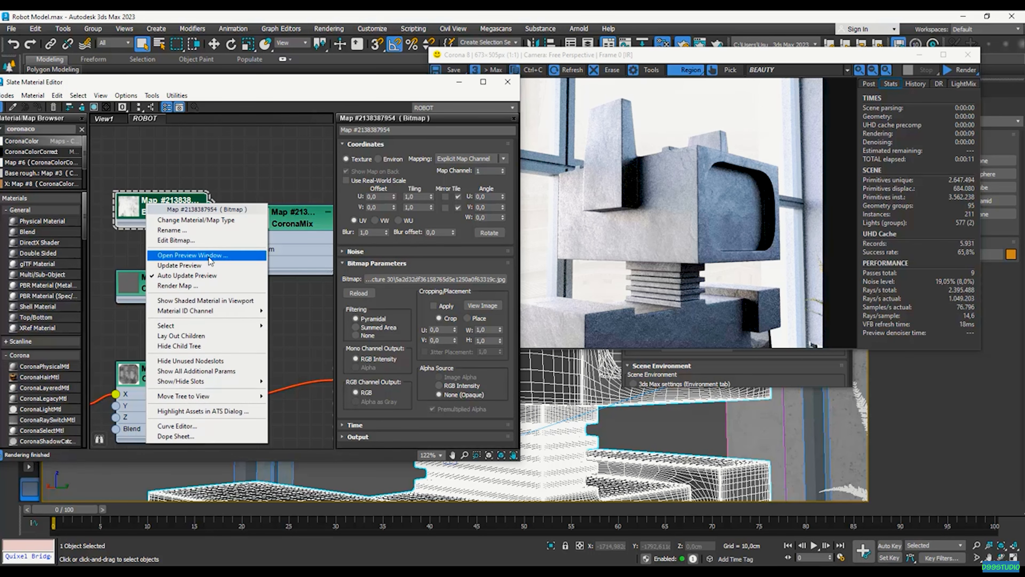
pyautogui.click(218, 248)
pyautogui.moveTo(228, 248); pyautogui.dragTo(230, 154)
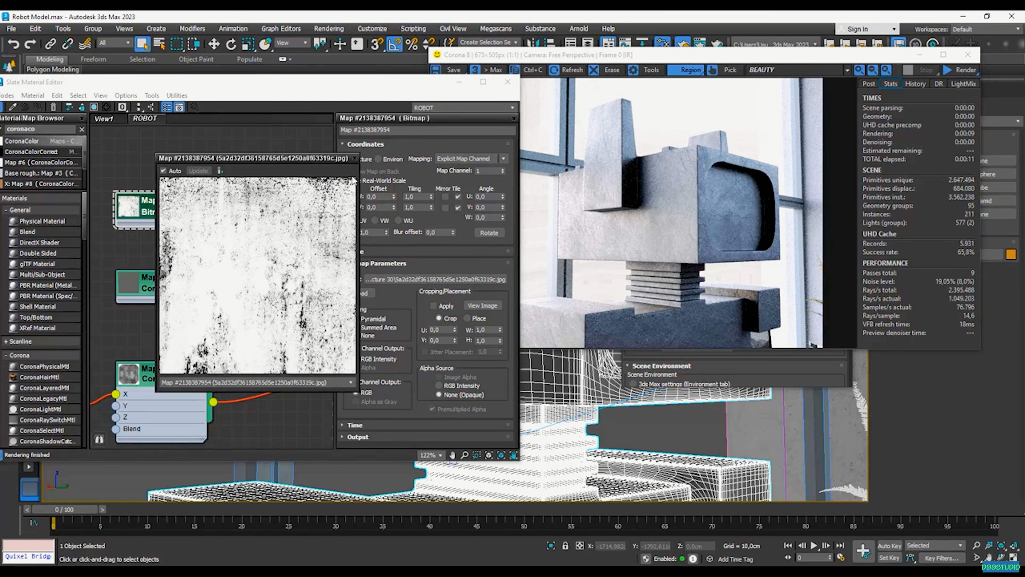
pyautogui.moveTo(178, 158); pyautogui.dragTo(178, 160)
pyautogui.click(354, 160)
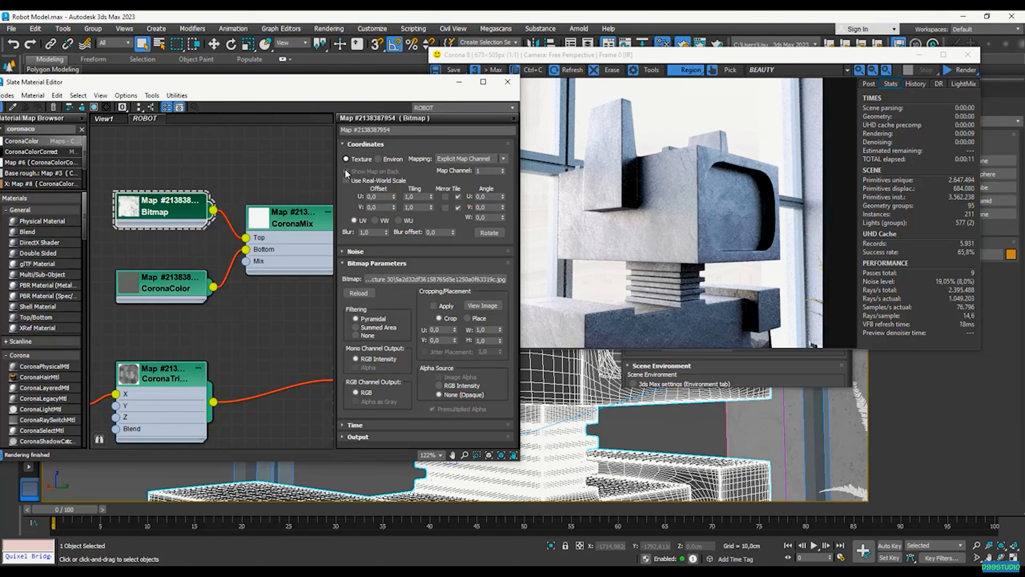
pyautogui.doubleClick(295, 232)
pyautogui.scroll(-4, 296, 231)
pyautogui.scroll(2, 296, 232)
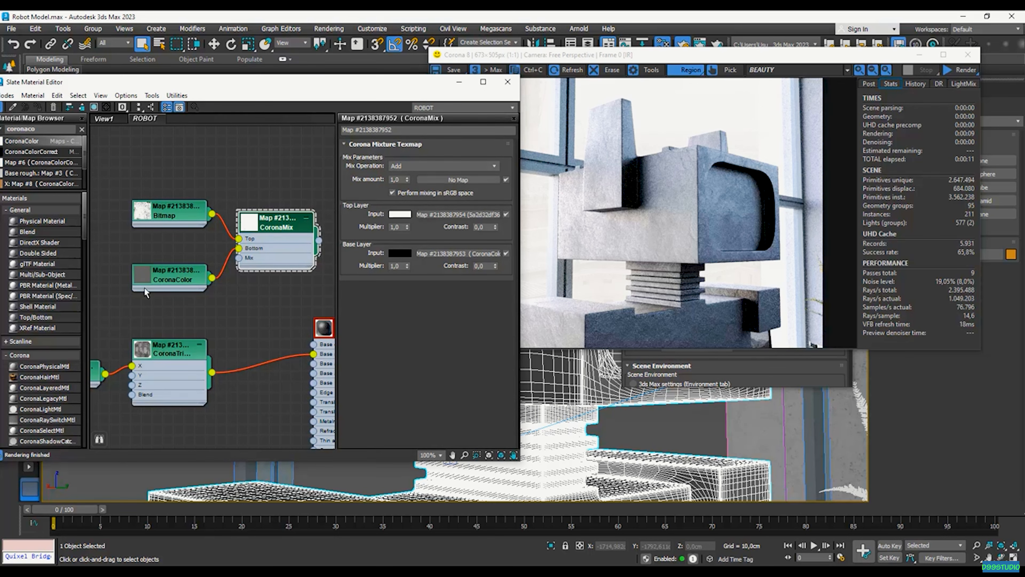
# Tidy the Bitmap and CoronaColor nodes and set CoronaMix's mix operation to Multiply
pyautogui.moveTo(161, 213); pyautogui.dragTo(171, 202)
pyautogui.click(172, 280)
pyautogui.moveTo(157, 277)
pyautogui.mouseDown()
pyautogui.moveTo(171, 267)
pyautogui.moveTo(168, 280)
pyautogui.mouseUp()
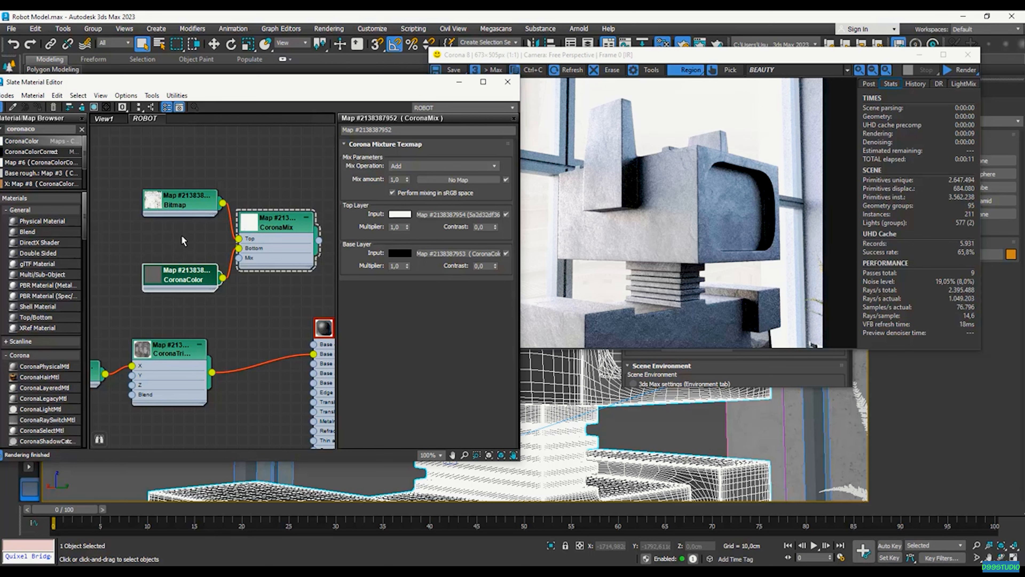
pyautogui.click(175, 203)
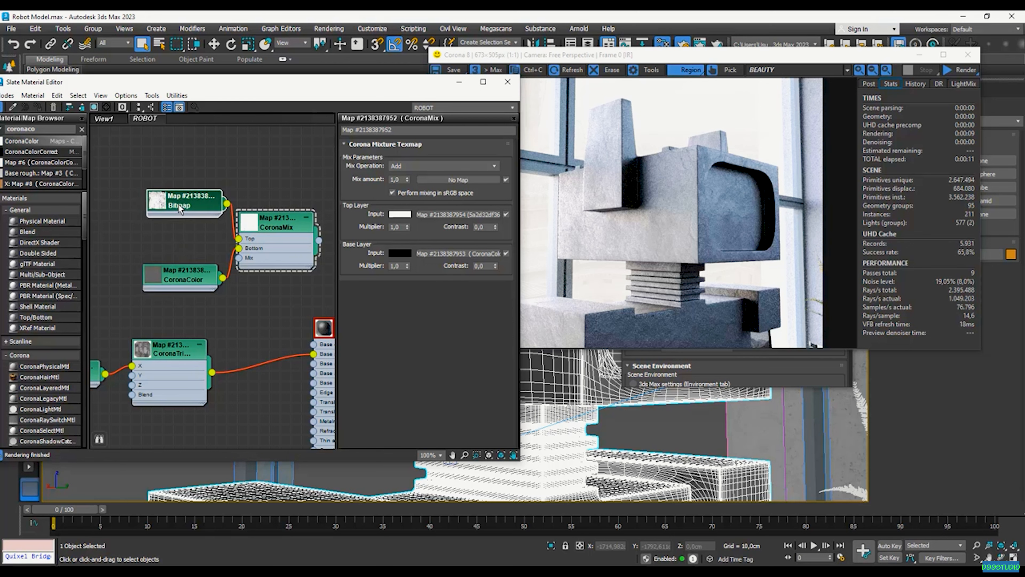
pyautogui.click(405, 166)
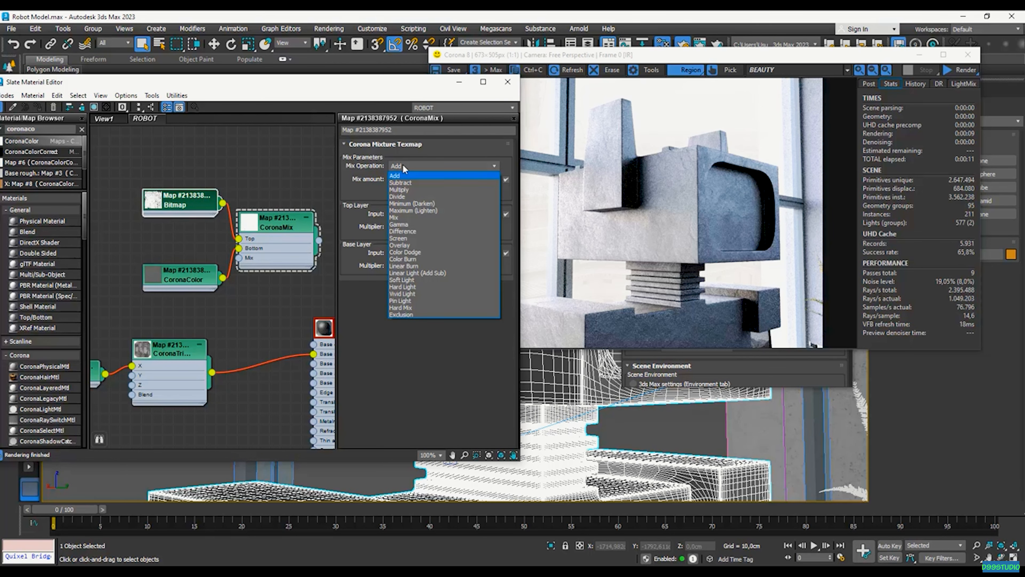
pyautogui.click(434, 192)
pyautogui.click(431, 163)
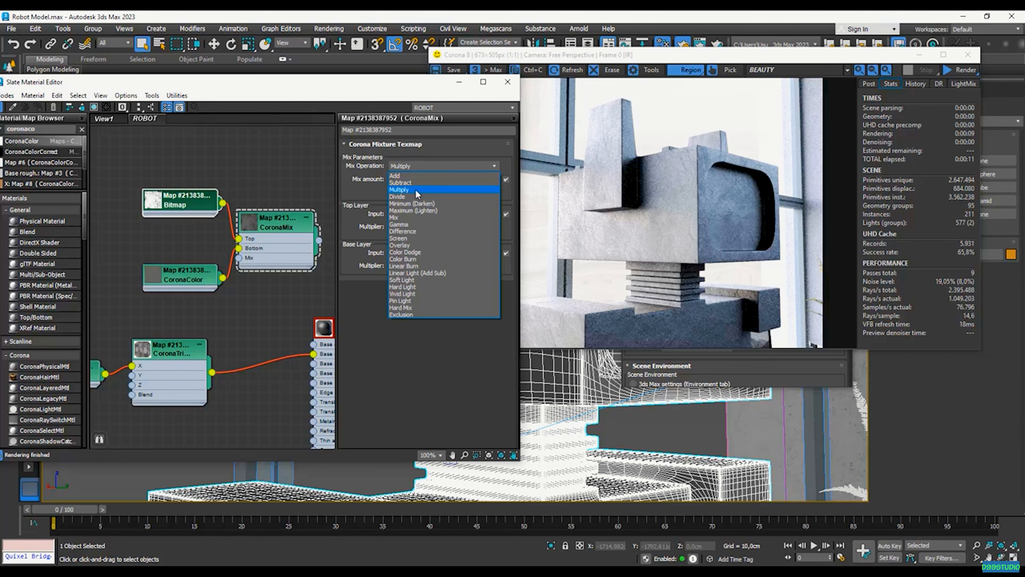
pyautogui.click(415, 189)
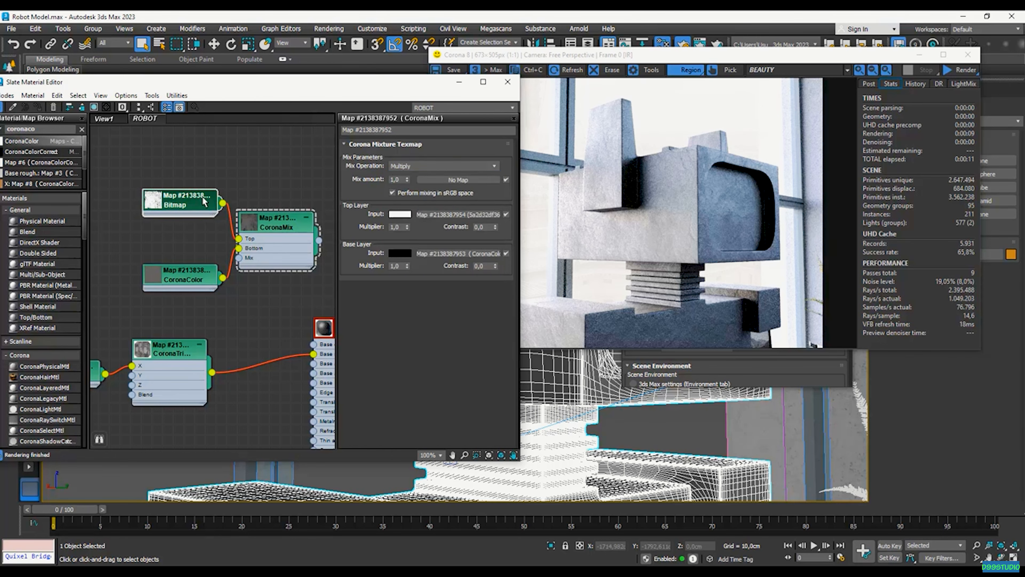
# Glance at the grunge bitmap preview and re-confirm Multiply as the mix operation
pyautogui.rightClick(179, 204)
pyautogui.click(230, 251)
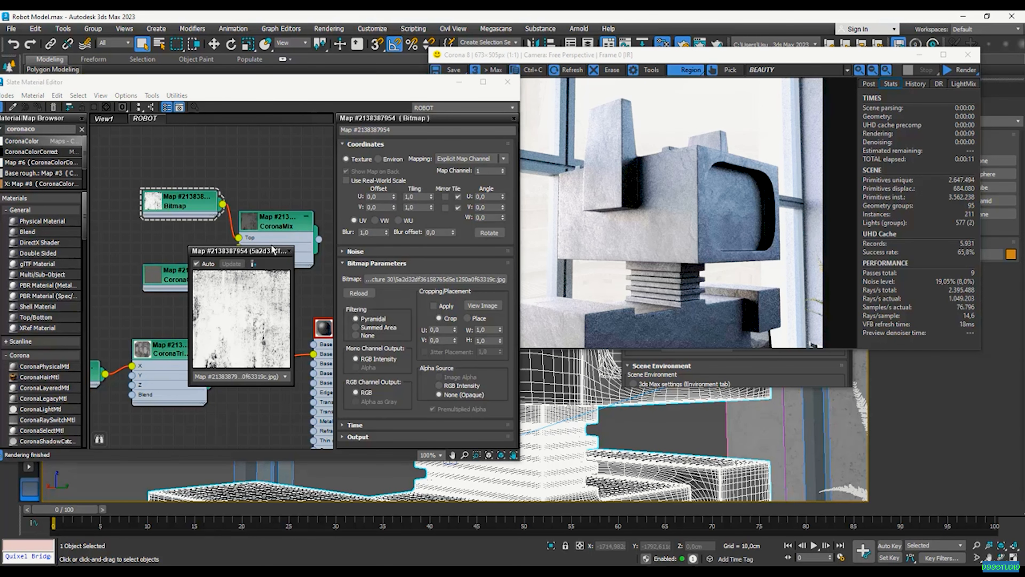
pyautogui.click(270, 245)
pyautogui.click(289, 251)
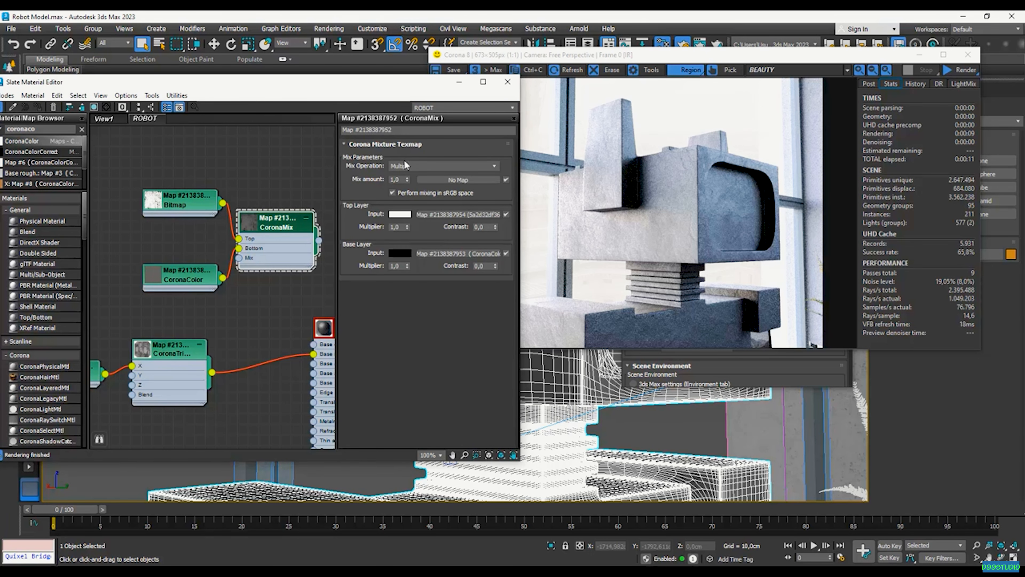
pyautogui.click(433, 167)
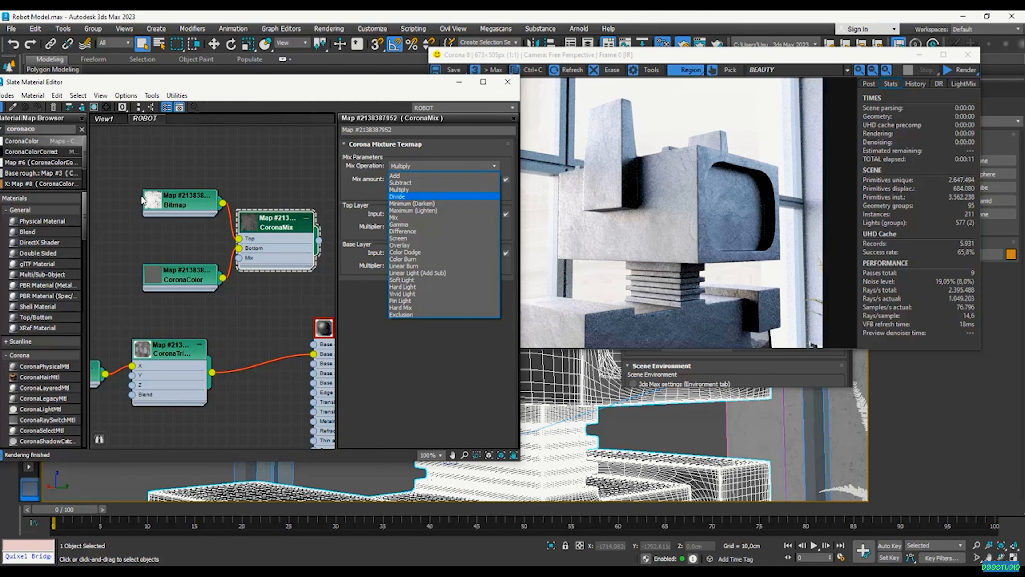
pyautogui.click(424, 189)
# Inspect the combined CoronaMix texture in an enlarged preview window, then close it
pyautogui.scroll(-2, 226, 243)
pyautogui.rightClick(233, 229)
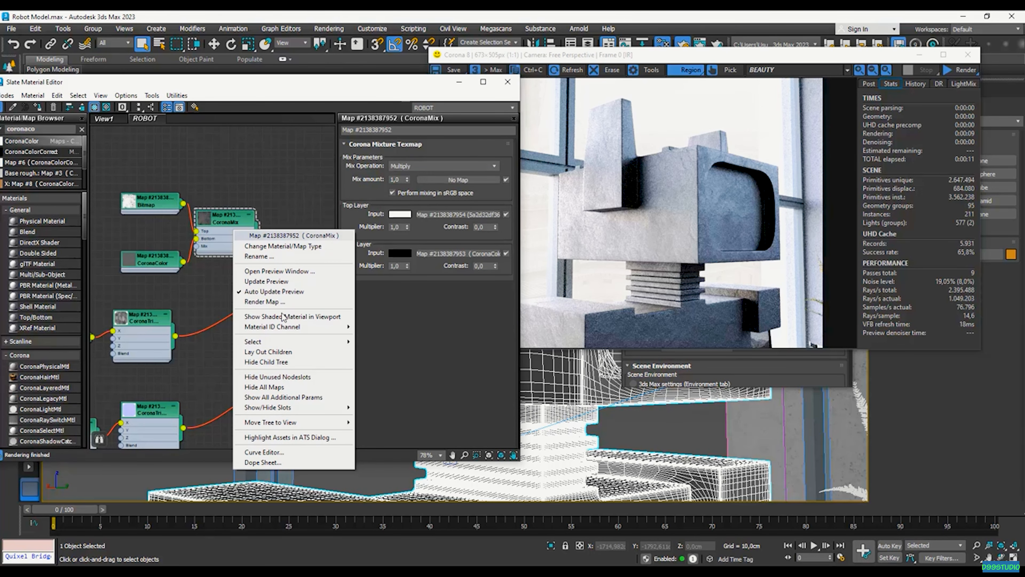
pyautogui.click(296, 272)
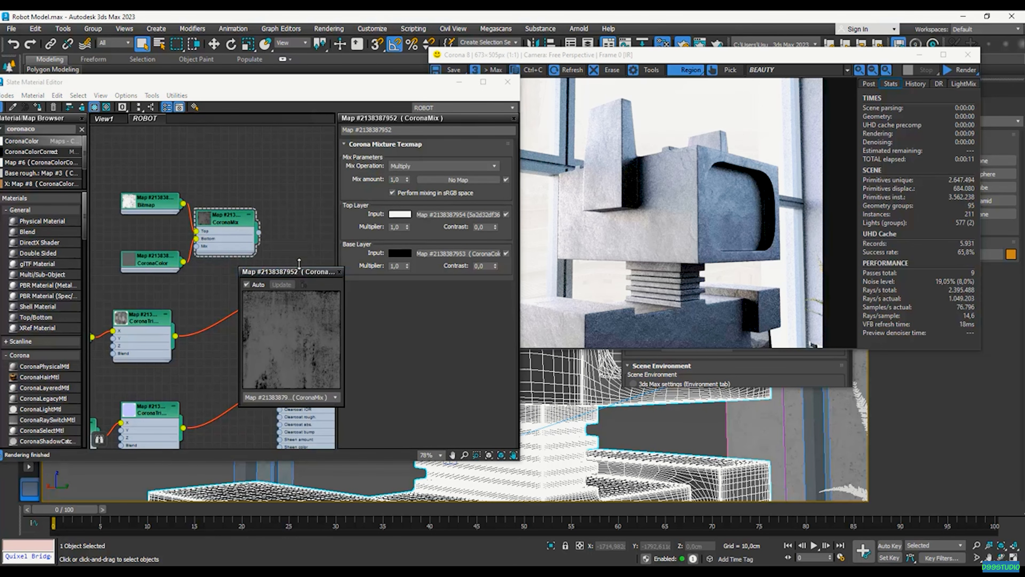
pyautogui.moveTo(297, 264); pyautogui.dragTo(299, 139)
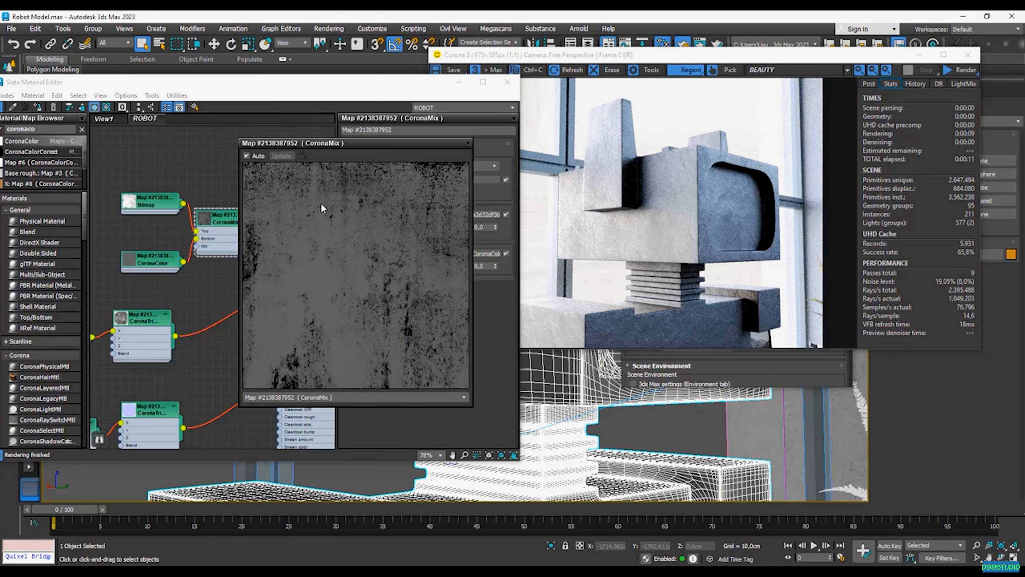
pyautogui.click(467, 143)
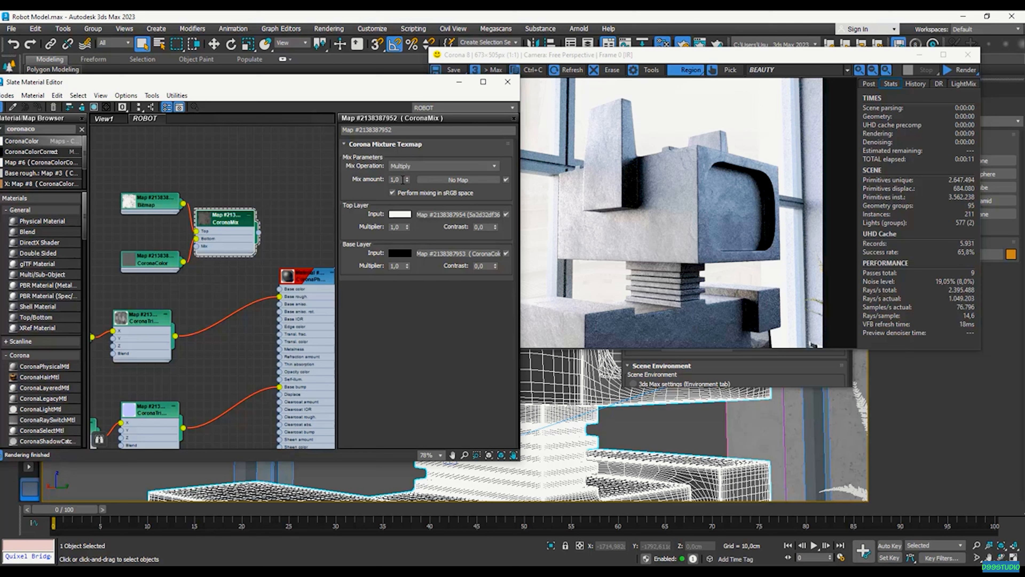
# Set the CoronaMix mix amount to 0,5, checking the map in an enlarged preview
pyautogui.doubleClick(404, 179)
pyautogui.rightClick(211, 215)
pyautogui.click(305, 261)
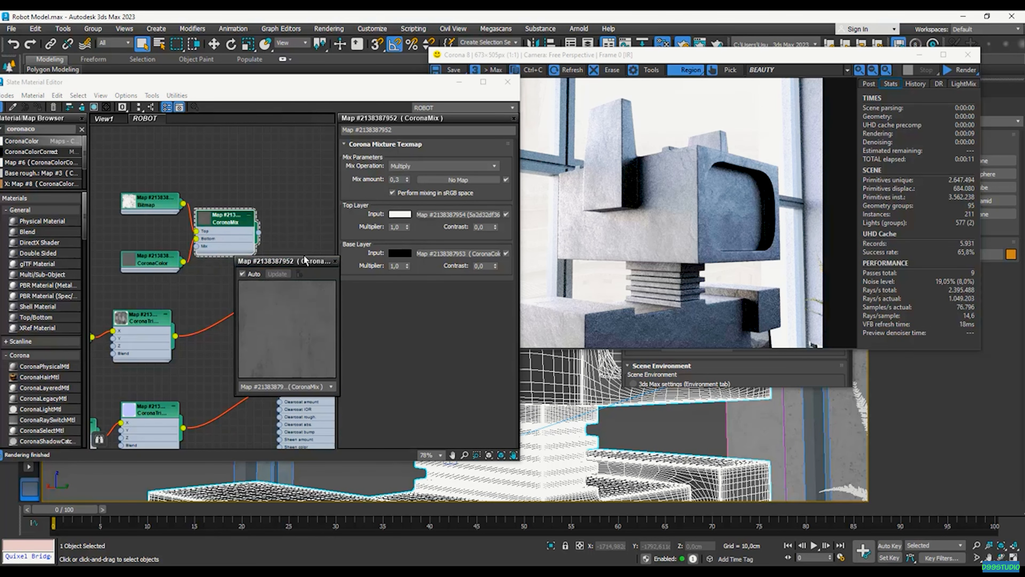
pyautogui.moveTo(304, 255); pyautogui.dragTo(366, 116)
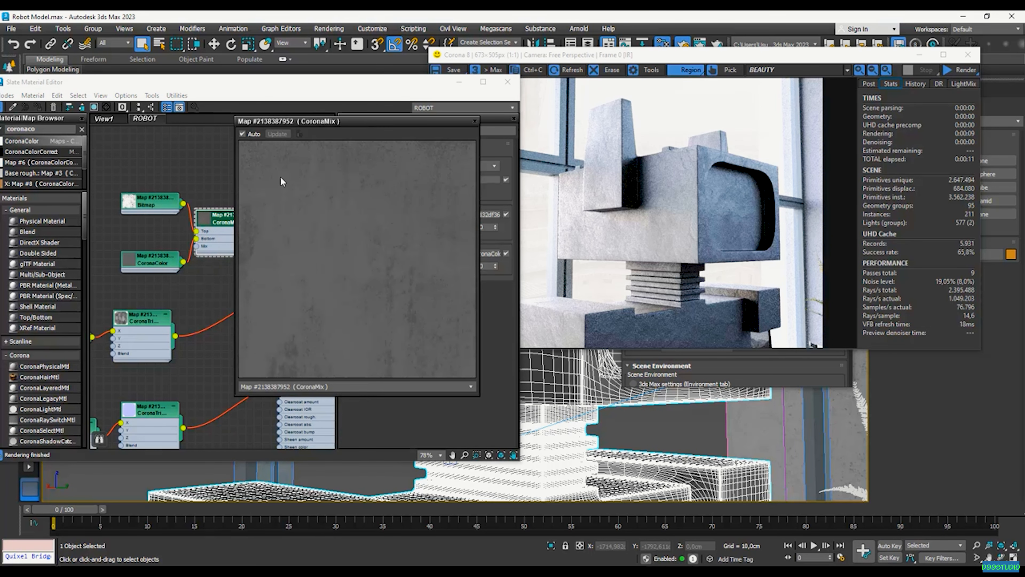
pyautogui.click(475, 121)
pyautogui.click(400, 180)
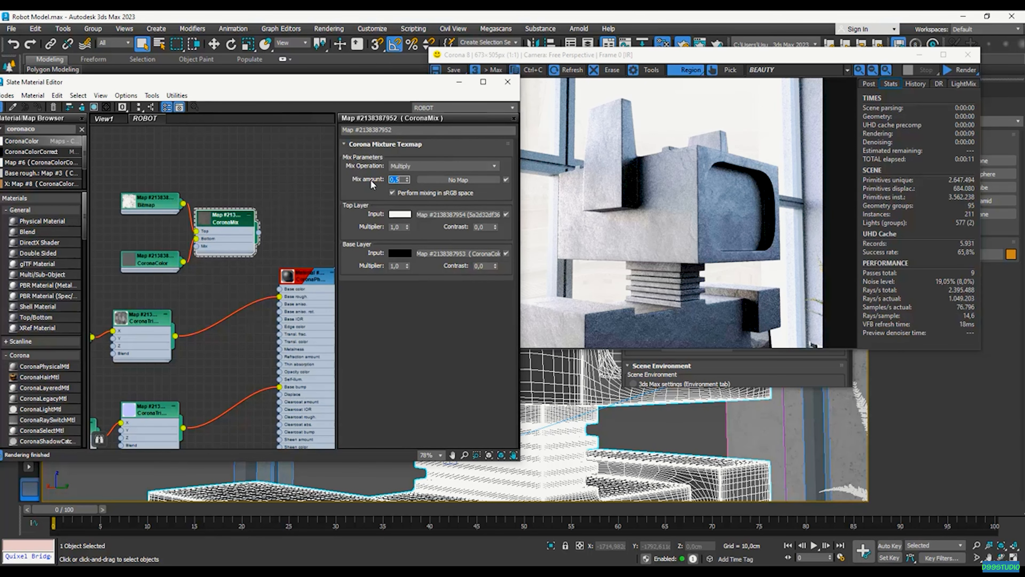
# Wire the CoronaMix output into Material #367's Base color
pyautogui.moveTo(292, 279); pyautogui.dragTo(299, 264)
pyautogui.click(221, 222)
pyautogui.moveTo(259, 233); pyautogui.dragTo(288, 263)
pyautogui.moveTo(286, 251); pyautogui.dragTo(199, 239, button='middle')
pyautogui.scroll(1, 199, 239)
# Preview the material on an enlarged sphere, then start a fresh render
pyautogui.rightClick(213, 239)
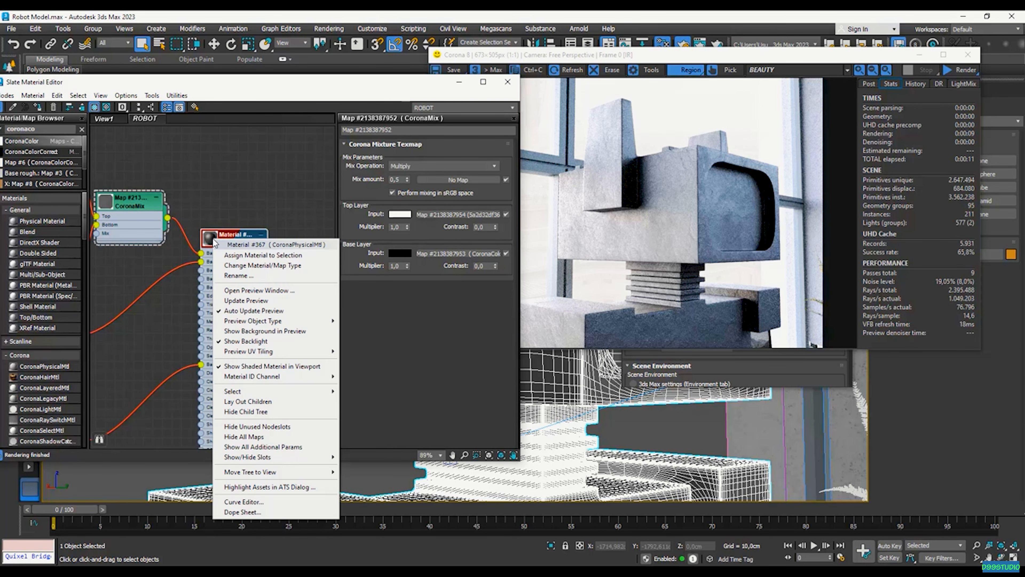
pyautogui.click(279, 290)
pyautogui.moveTo(284, 279); pyautogui.dragTo(339, 143)
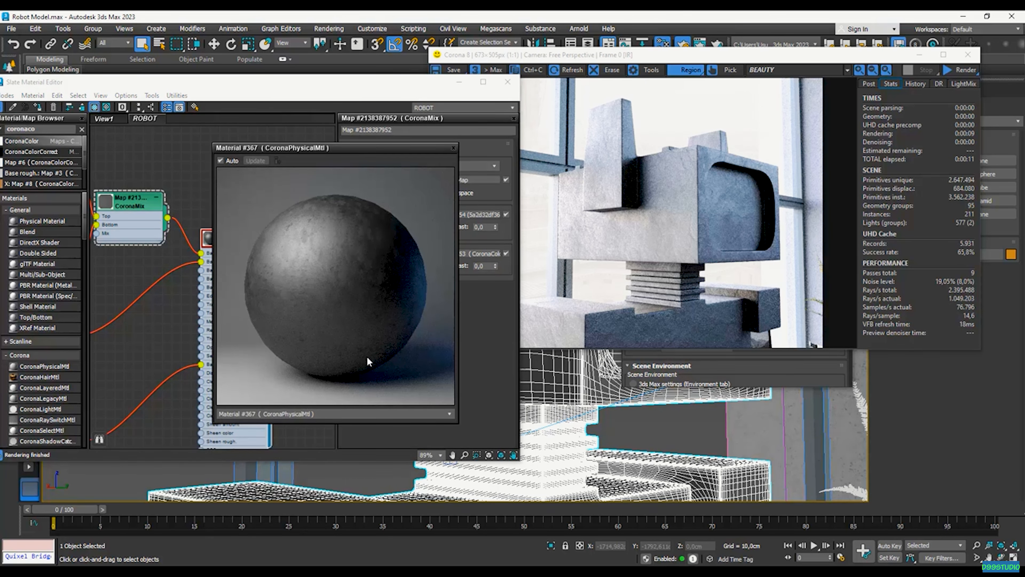
pyautogui.click(453, 148)
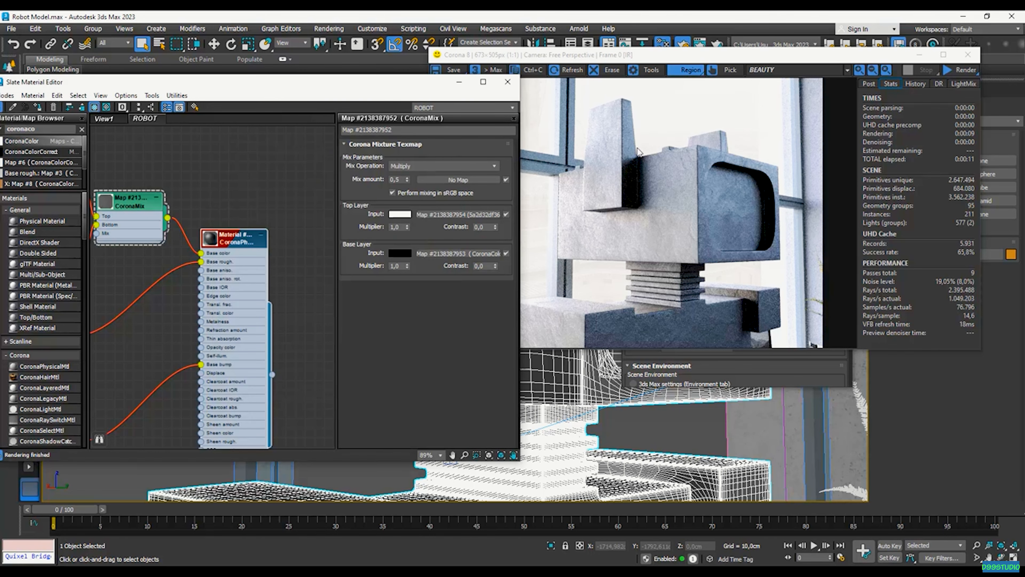
pyautogui.click(971, 73)
# Shift the map nodes left, clone a CoronaTriplanar node, and plug CoronaMix into its X input
pyautogui.scroll(-3, 261, 264)
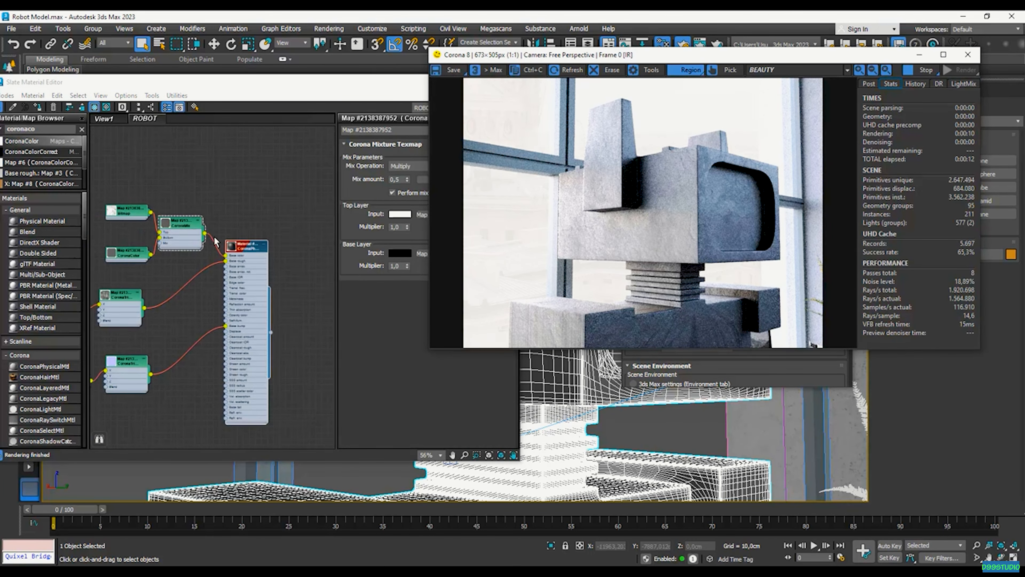
pyautogui.moveTo(215, 238); pyautogui.dragTo(241, 233, button='middle')
pyautogui.moveTo(126, 252); pyautogui.dragTo(224, 188)
pyautogui.moveTo(207, 228); pyautogui.dragTo(128, 222)
pyautogui.click(172, 251)
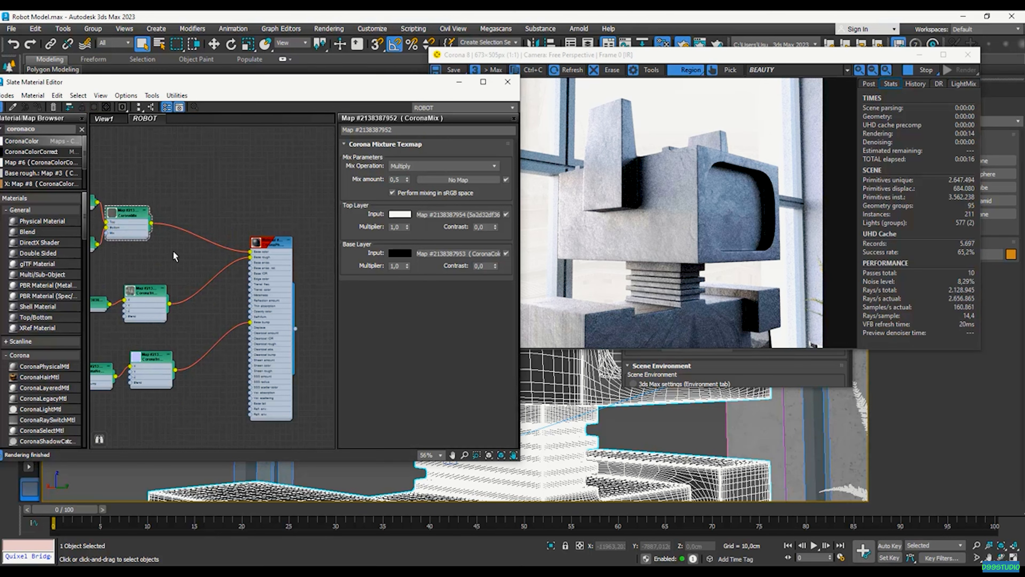
pyautogui.keyDown('shift'); pyautogui.moveTo(144, 294); pyautogui.dragTo(203, 223); pyautogui.keyUp('shift')
pyautogui.scroll(2, 165, 220)
pyautogui.moveTo(193, 224); pyautogui.dragTo(225, 231)
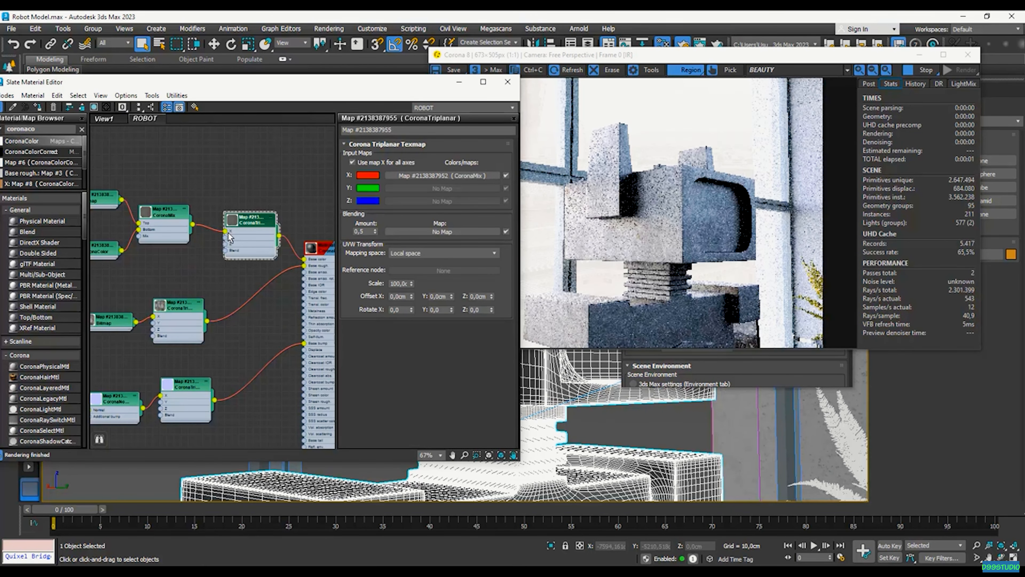
pyautogui.scroll(1, 698, 223)
pyautogui.scroll(-1, 699, 227)
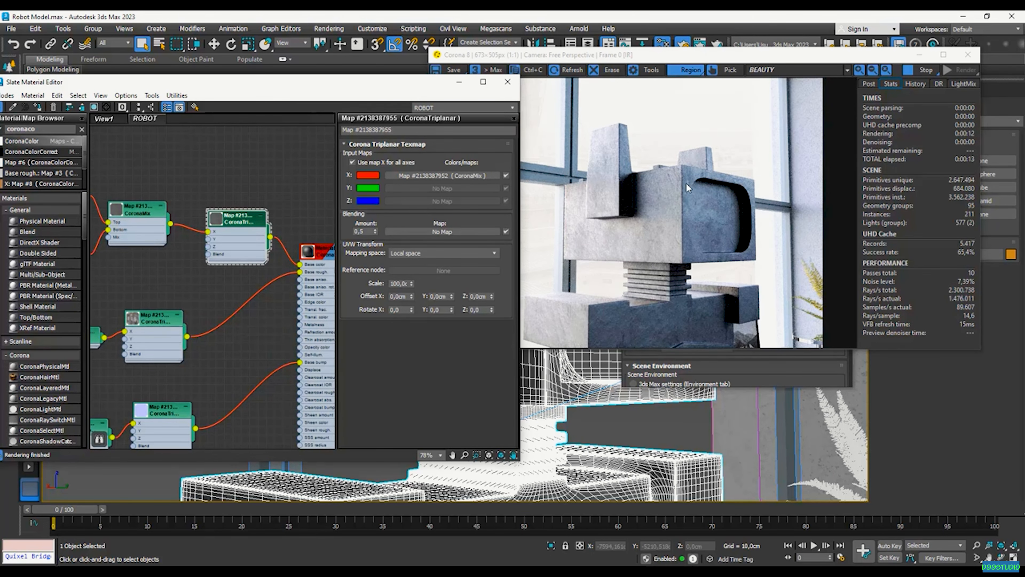
pyautogui.scroll(1, 688, 188)
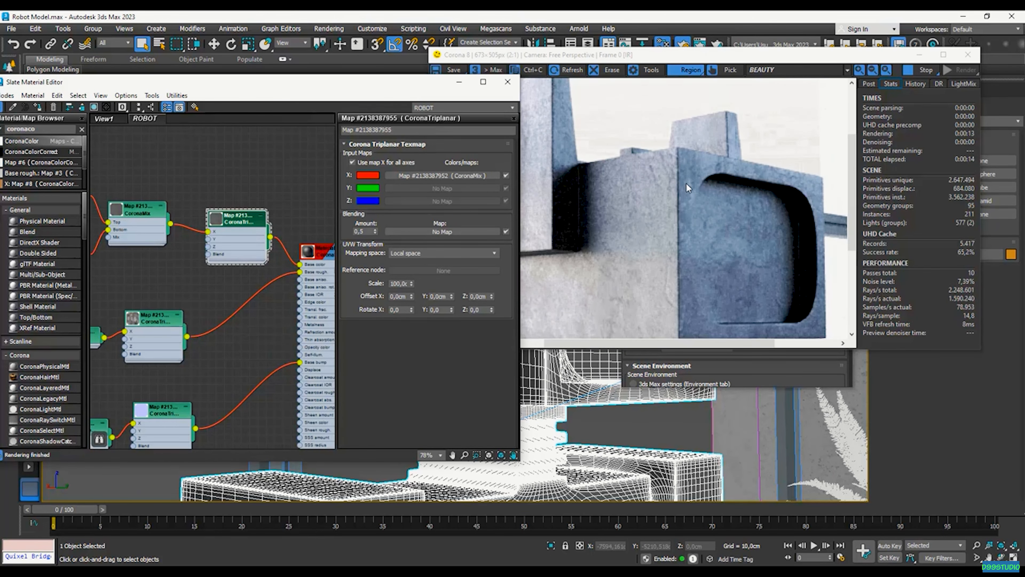
pyautogui.scroll(-1, 688, 188)
pyautogui.scroll(3, 575, 435)
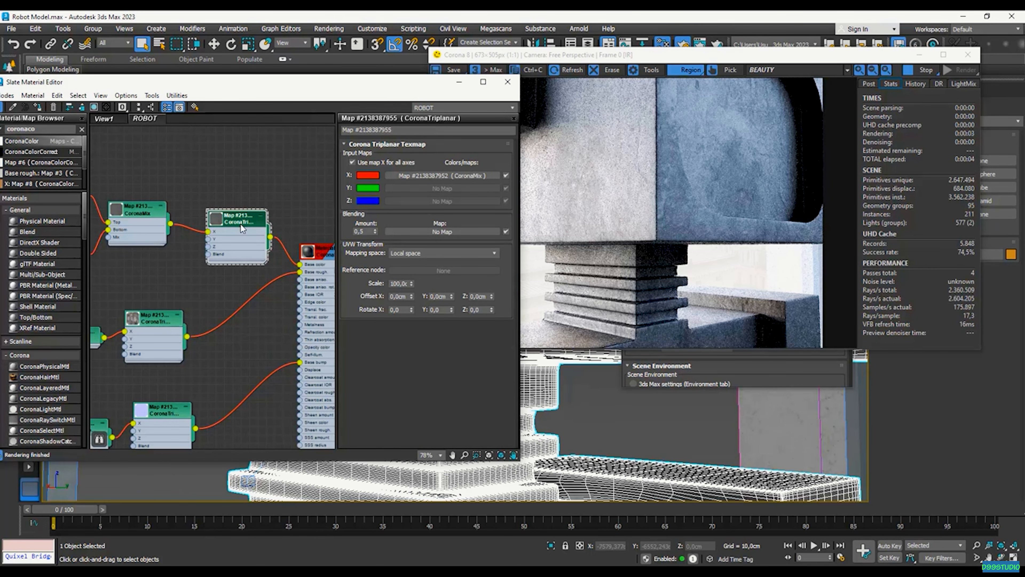
# Raise the CoronaMix mix amount to 1,0, then start retyping it lower toward 0,75
pyautogui.doubleClick(148, 221)
pyautogui.moveTo(401, 179); pyautogui.dragTo(377, 181)
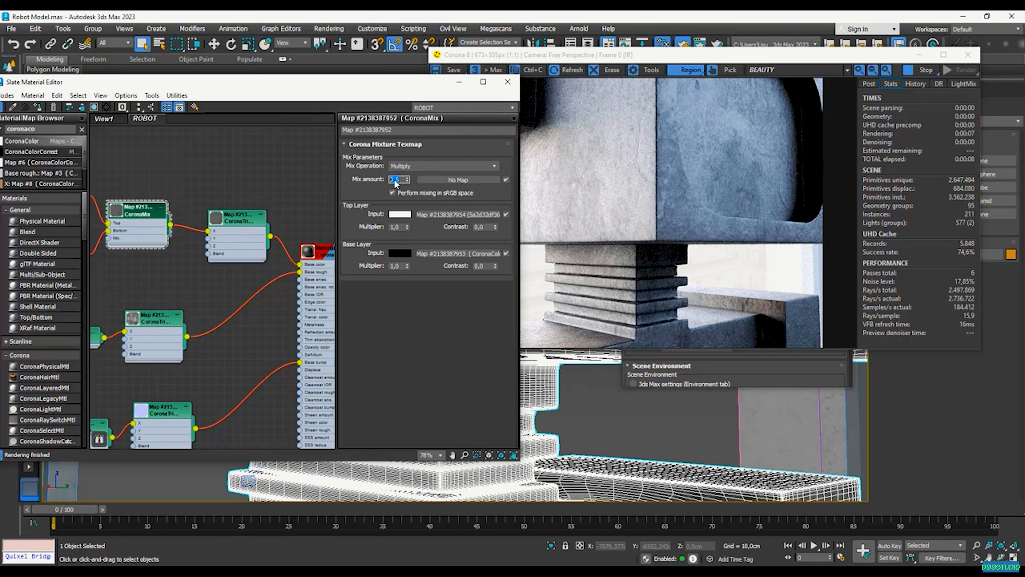
pyautogui.write('1')
pyautogui.press('Return')
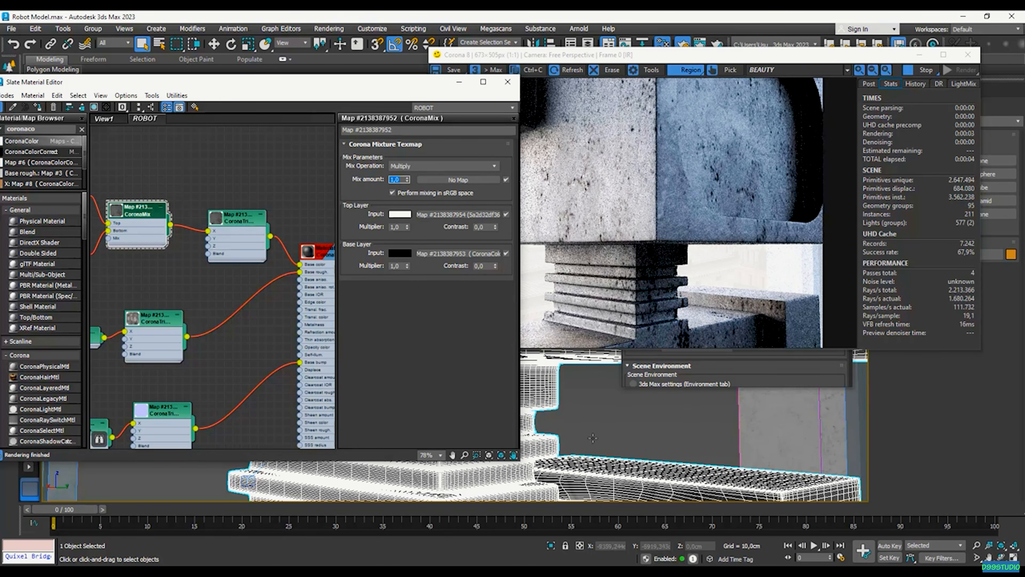
pyautogui.scroll(-3, 623, 461)
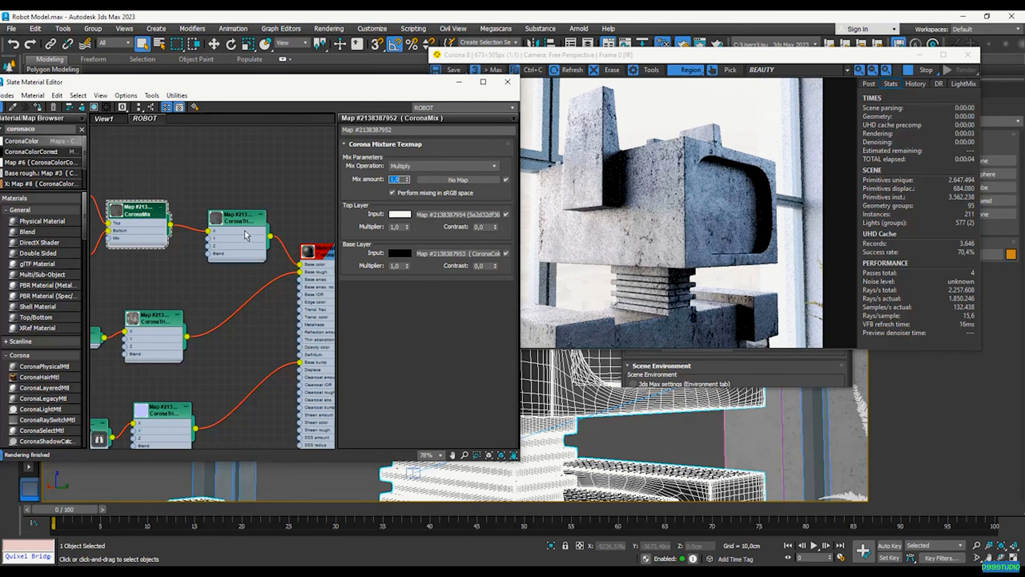
pyautogui.write('0,')
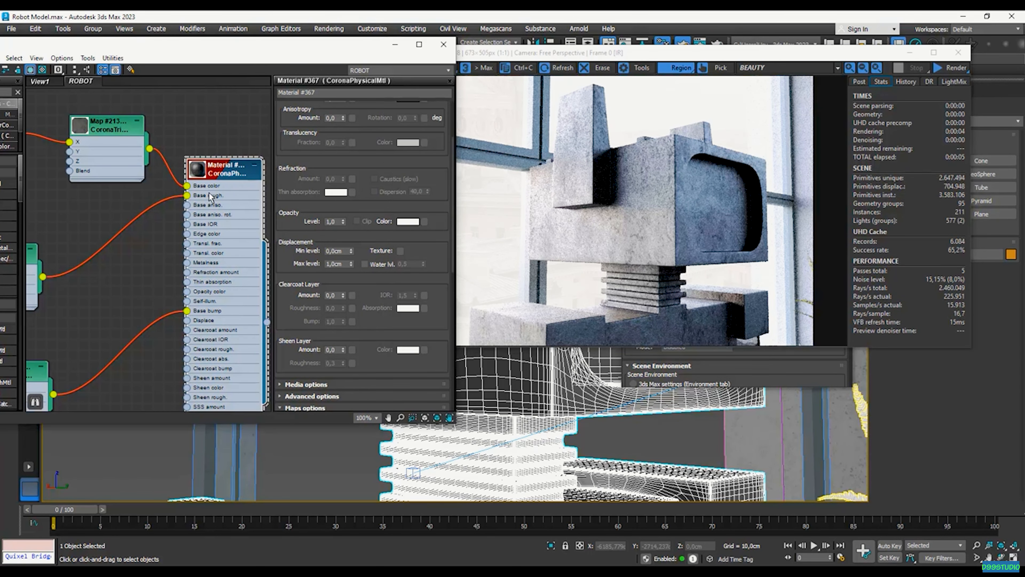
# Set clearcoat amount to 1,0 and start interactive rendering on a region around the head
pyautogui.moveTo(299, 270)
pyautogui.mouseDown()
pyautogui.moveTo(297, 283)
pyautogui.moveTo(298, 253)
pyautogui.mouseUp()
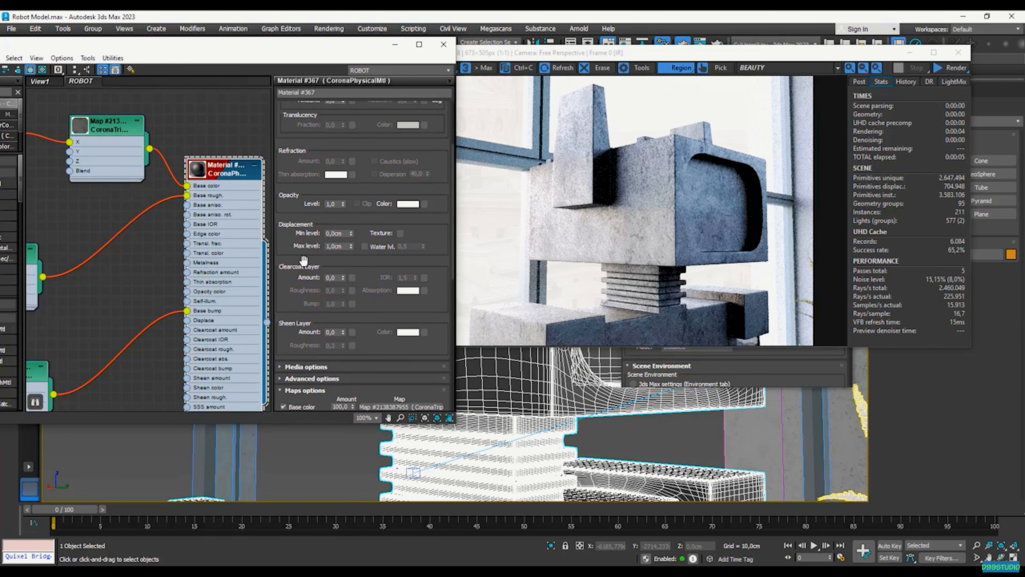
pyautogui.click(335, 278)
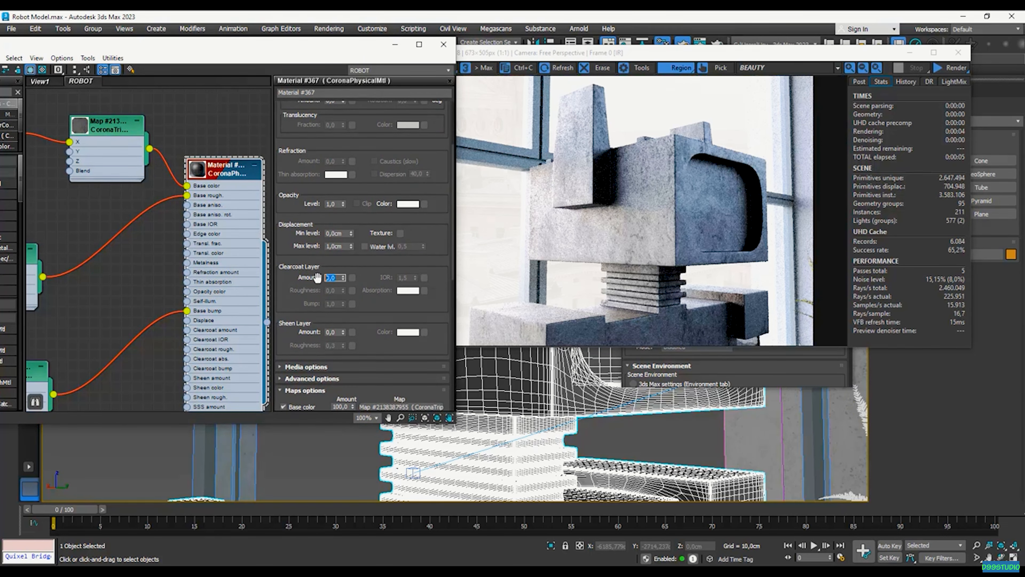
pyautogui.write('1')
pyautogui.press('Return')
pyautogui.click(859, 68)
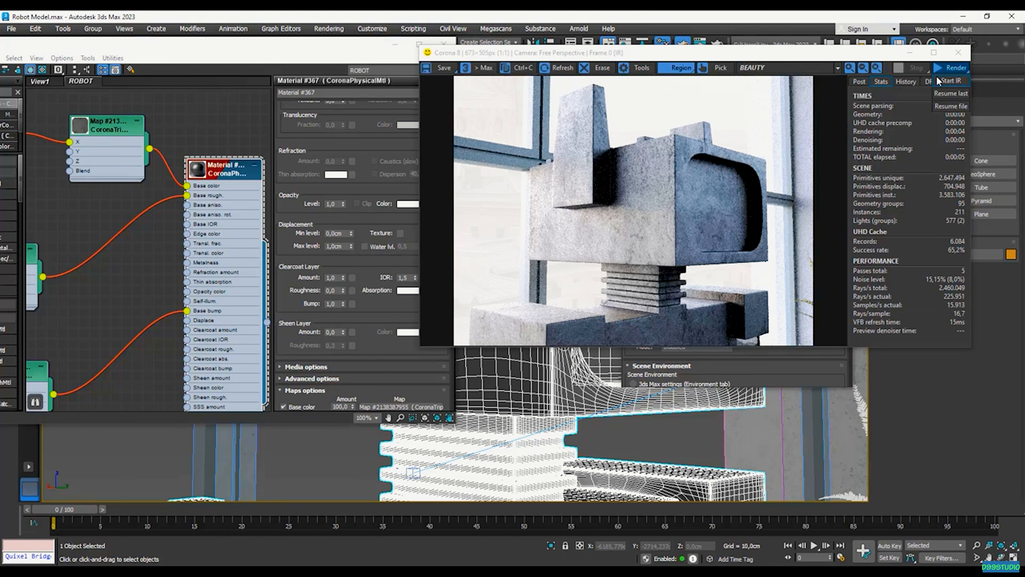
pyautogui.moveTo(650, 122); pyautogui.dragTo(780, 278)
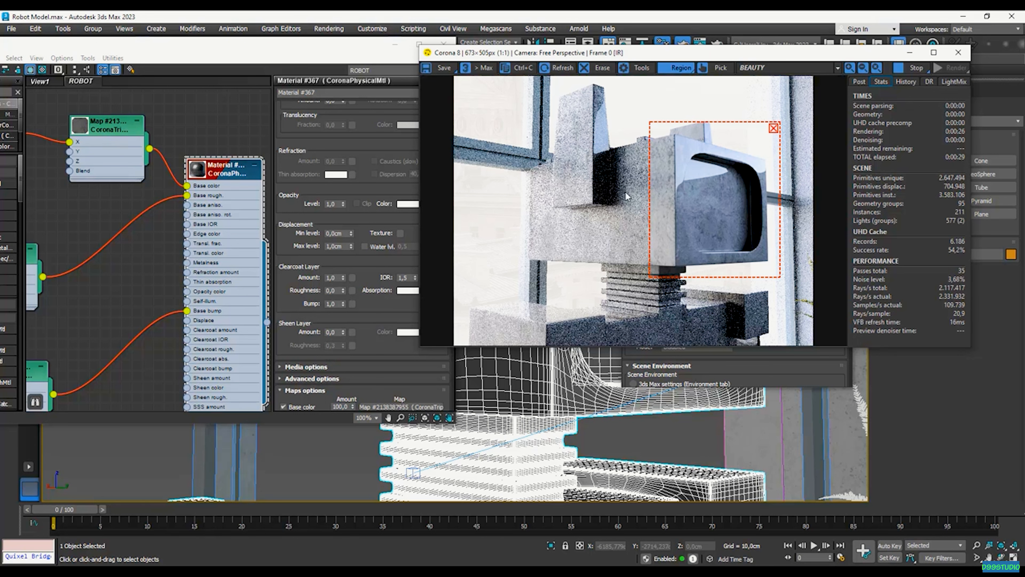
# Test clearcoat roughness at 0,7, 0,3 and 0,5, then clear the render region
pyautogui.click(334, 290)
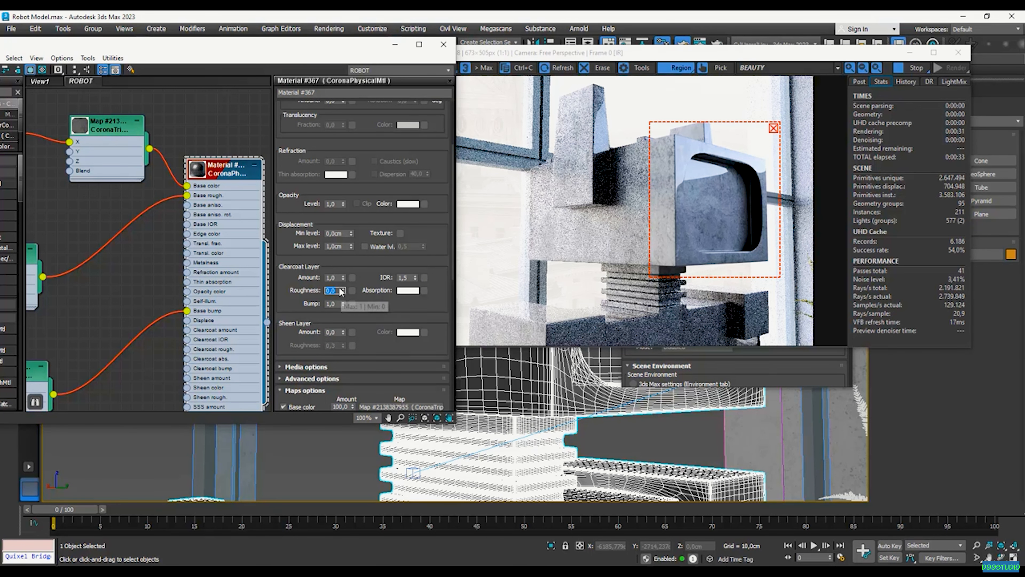
pyautogui.write('0,')
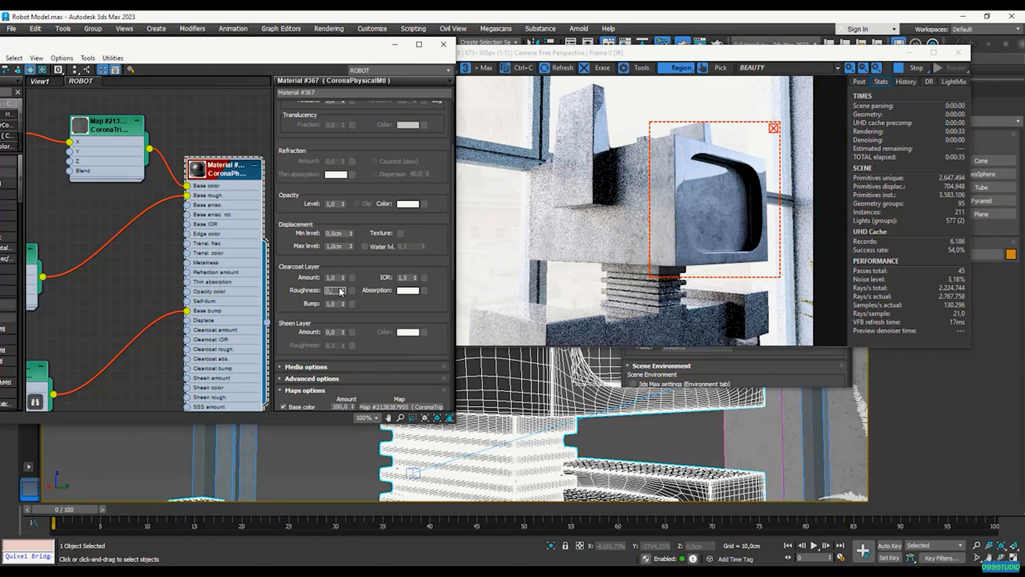
pyautogui.write('7')
pyautogui.press('Return')
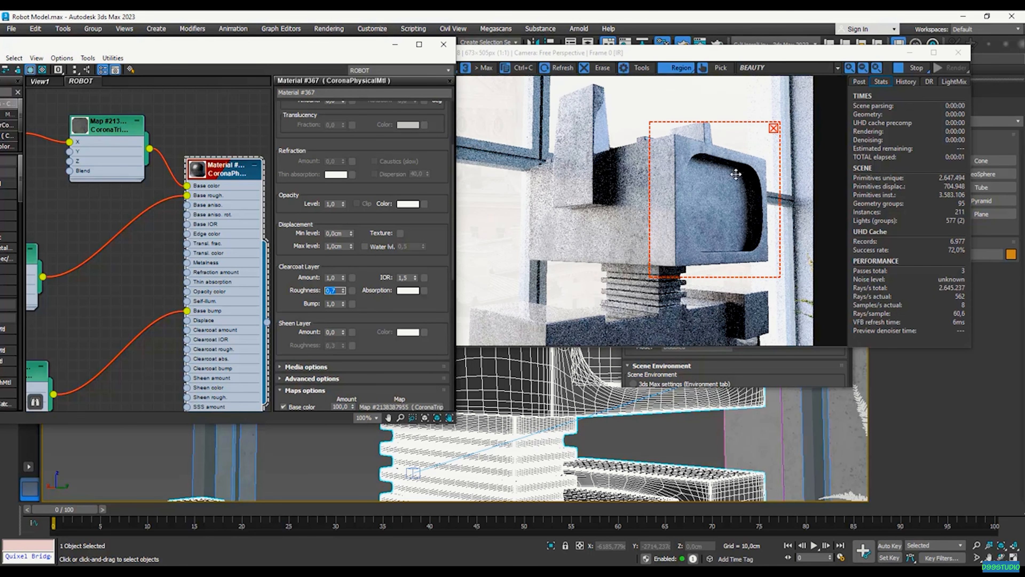
pyautogui.write('0,3')
pyautogui.press('Return')
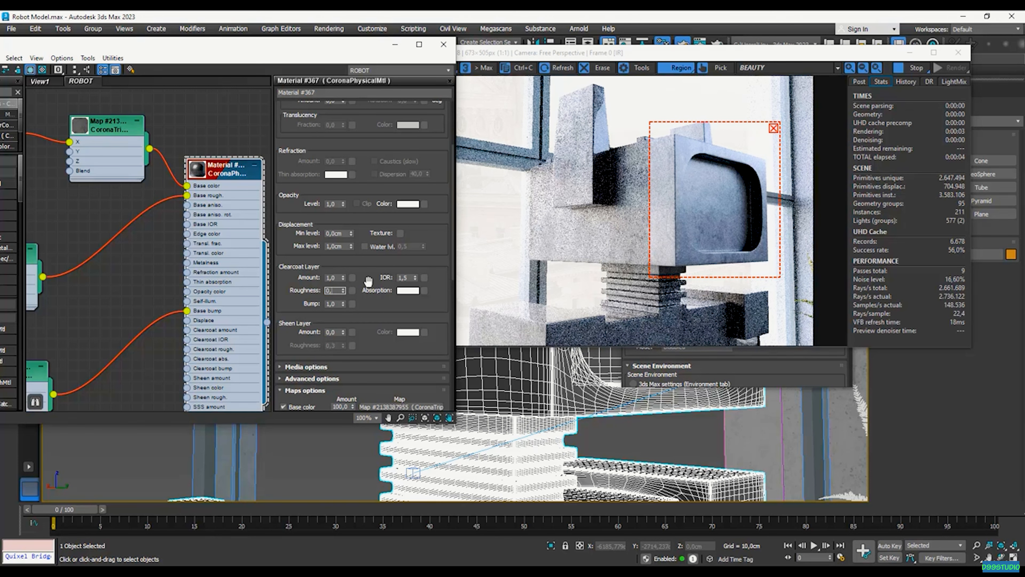
pyautogui.write('0,5')
pyautogui.press('Return')
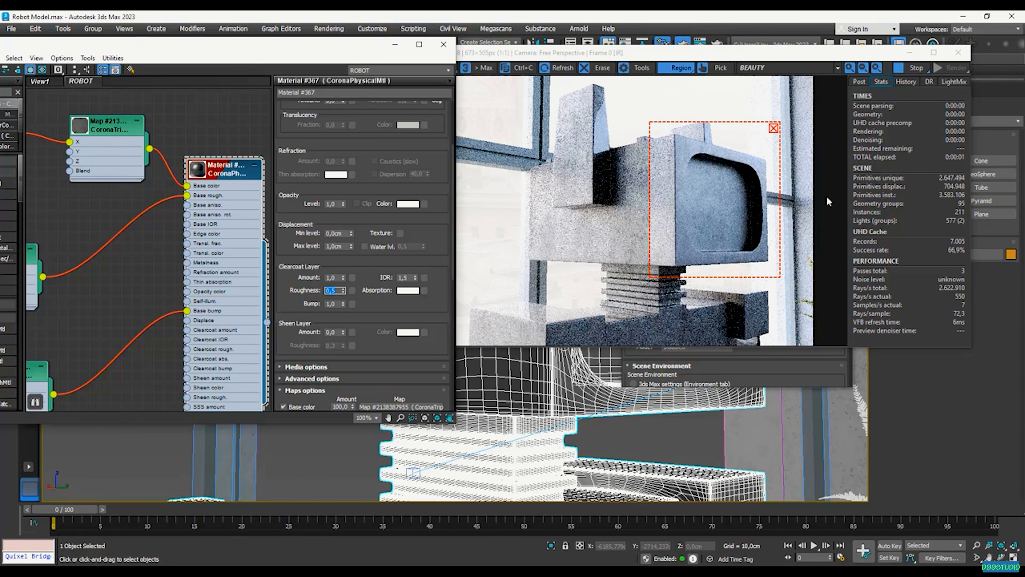
pyautogui.click(774, 129)
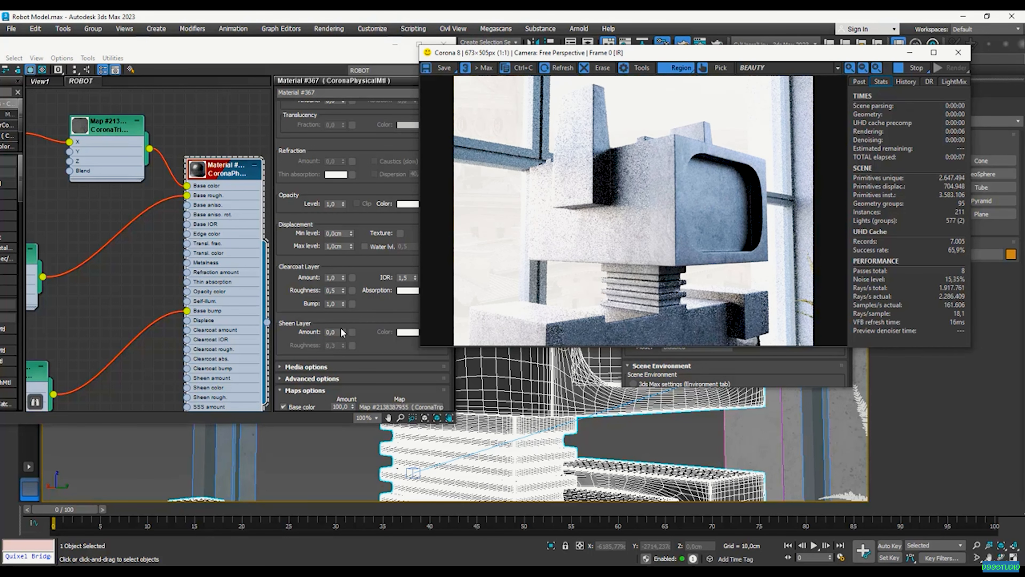
pyautogui.click(328, 290)
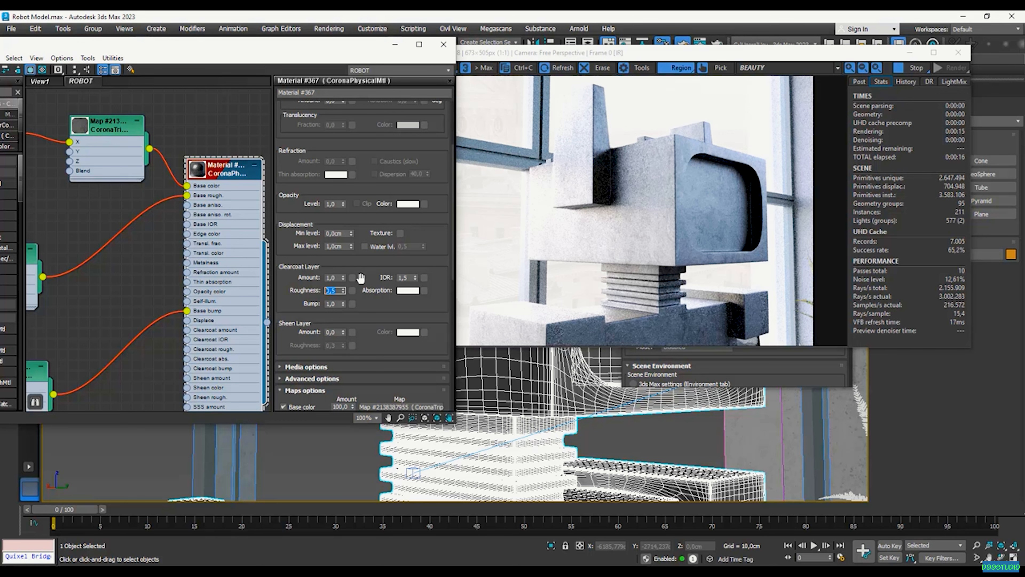
# Try clearcoat roughness 0,6 and then 0,75, checking the render preview
pyautogui.write('0')
pyautogui.press('BackSpace')
pyautogui.press('Return')
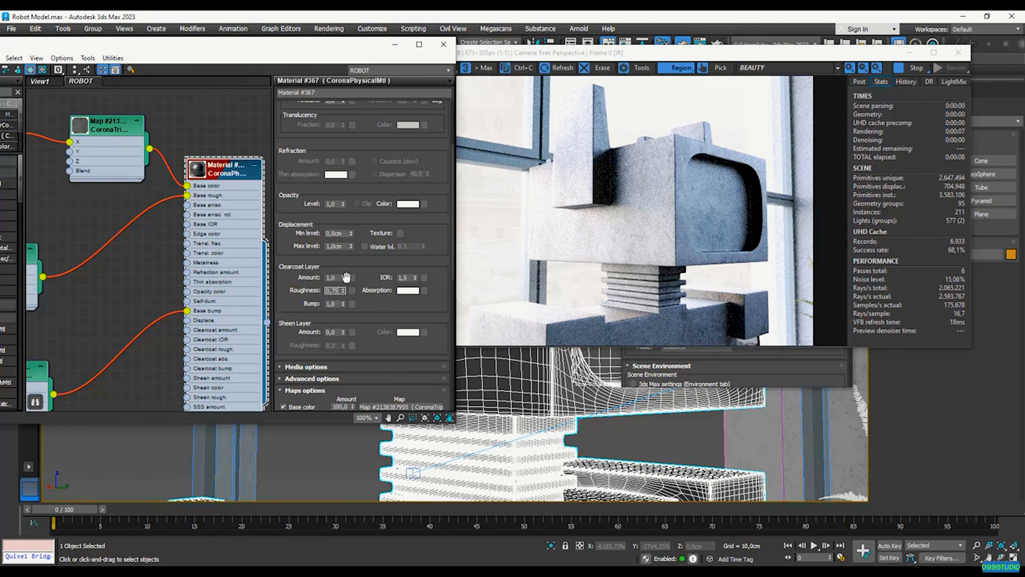
pyautogui.write('0,75')
pyautogui.press('Return')
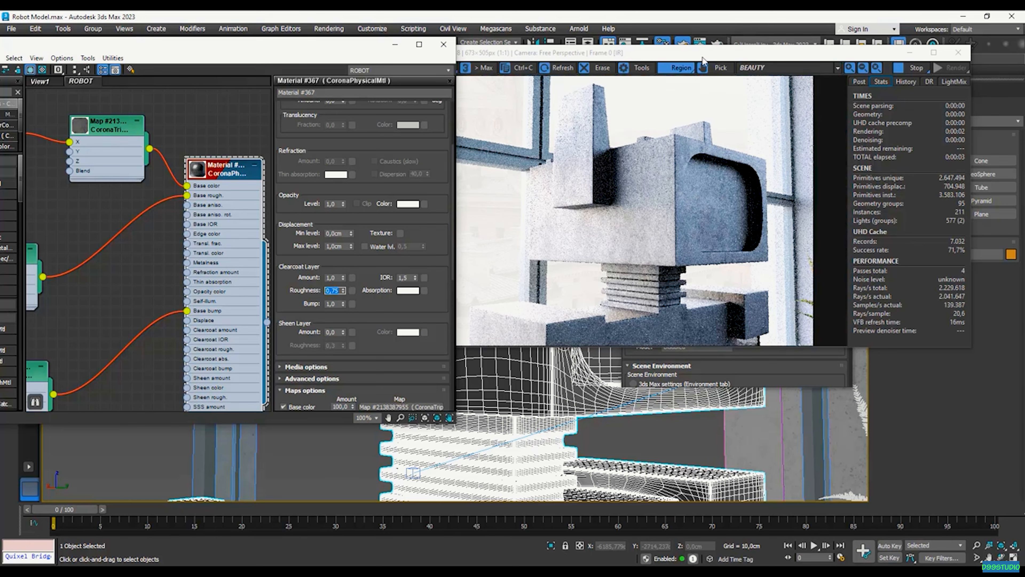
pyautogui.moveTo(703, 59); pyautogui.dragTo(720, 51)
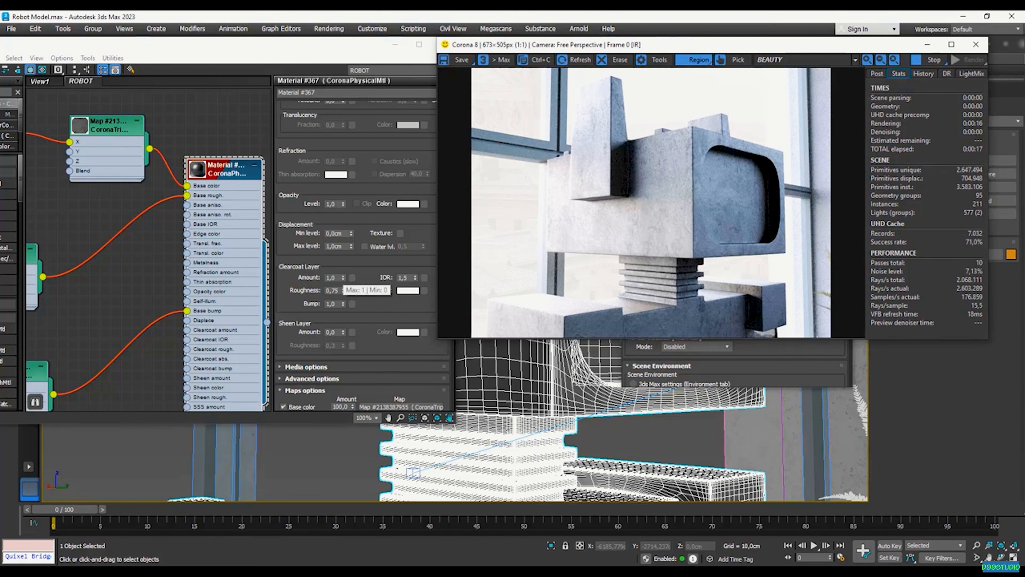
# Zero the clearcoat amount to compare, restore it to 1,0, and set roughness to 0,8
pyautogui.rightClick(343, 279)
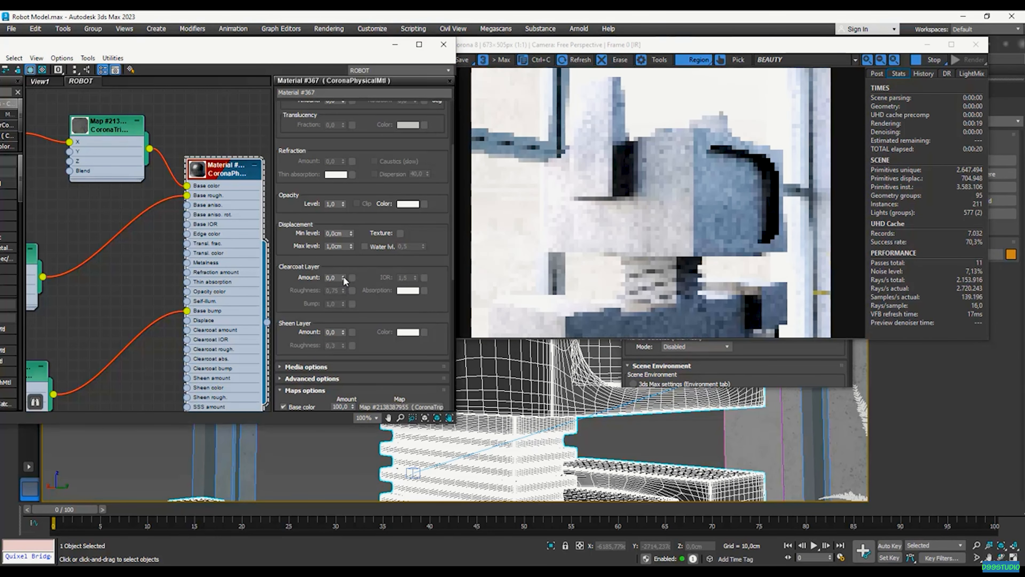
pyautogui.scroll(1, 555, 210)
pyautogui.scroll(-1, 555, 210)
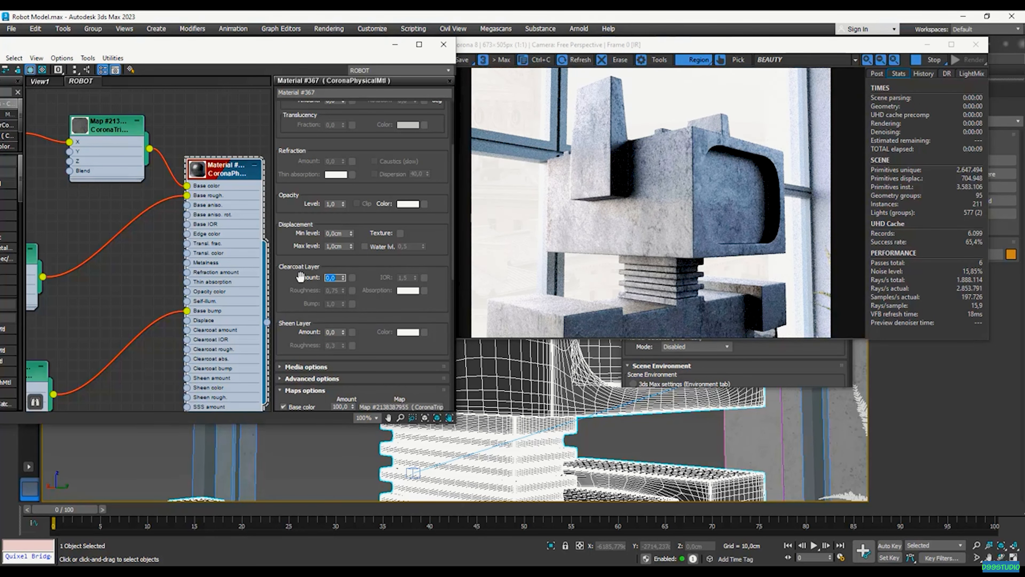
pyautogui.write('1')
pyautogui.press('Return')
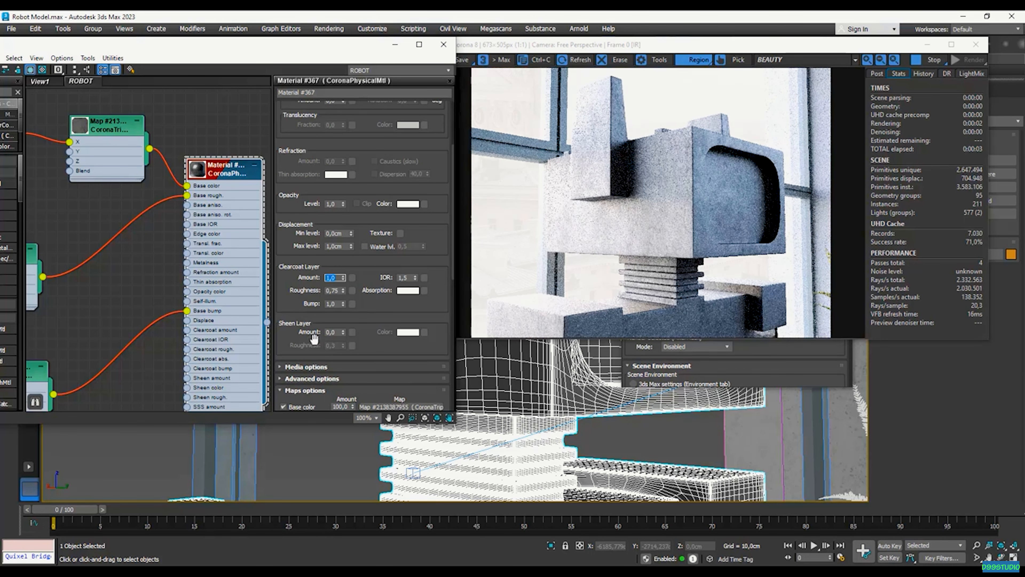
pyautogui.press('Tab')
pyautogui.write('0,8')
pyautogui.press('Return')
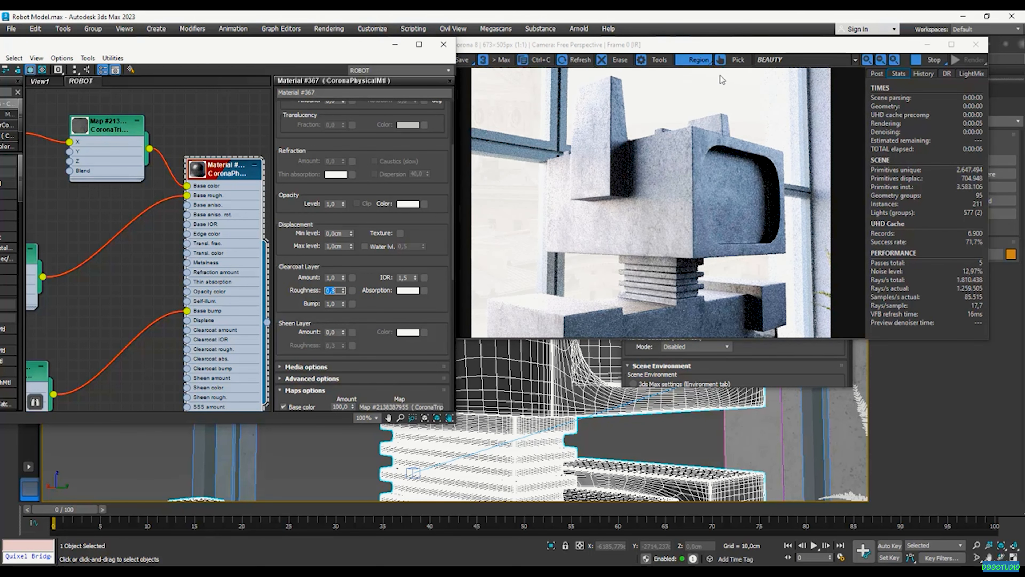
pyautogui.moveTo(708, 40); pyautogui.dragTo(719, 41)
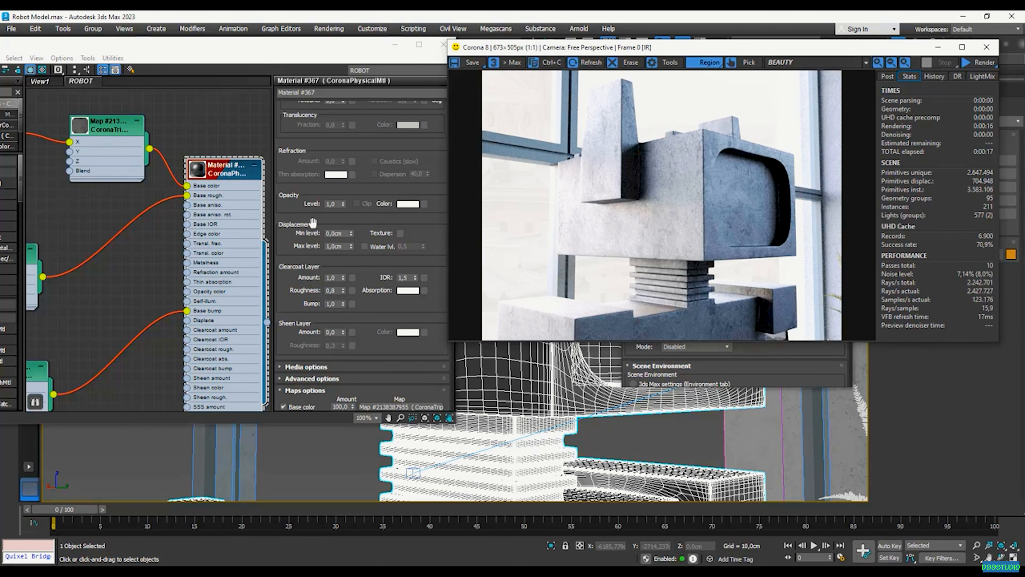
pyautogui.scroll(-5, 215, 226)
pyautogui.scroll(4, 218, 252)
# Link the CoronaTriplanar map as an instance into the clearcoat amount and roughness slots
pyautogui.click(153, 260)
pyautogui.moveTo(151, 257); pyautogui.dragTo(146, 254)
pyautogui.scroll(-2, 144, 277)
pyautogui.scroll(1, 251, 272)
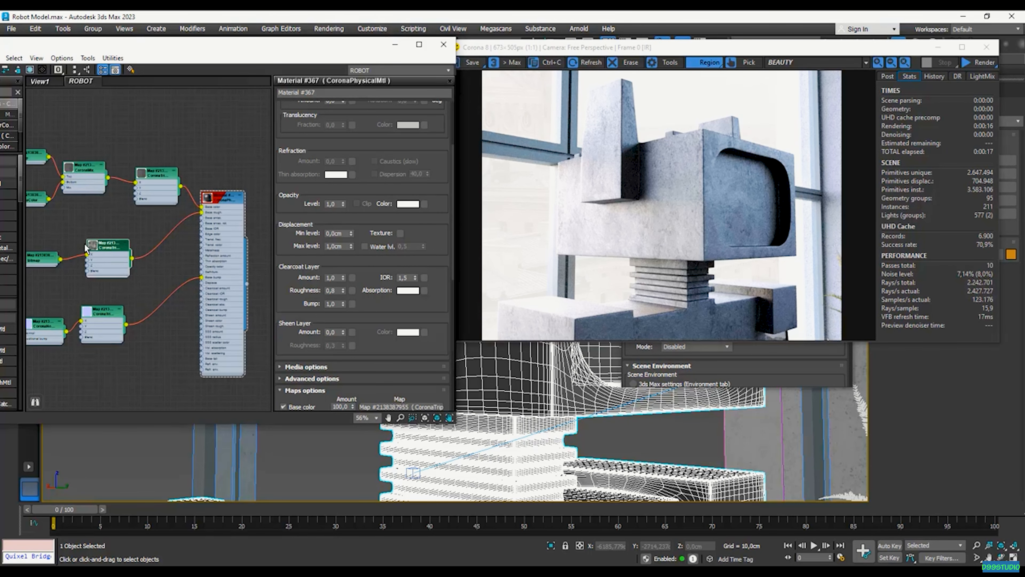
pyautogui.moveTo(134, 261); pyautogui.dragTo(352, 278)
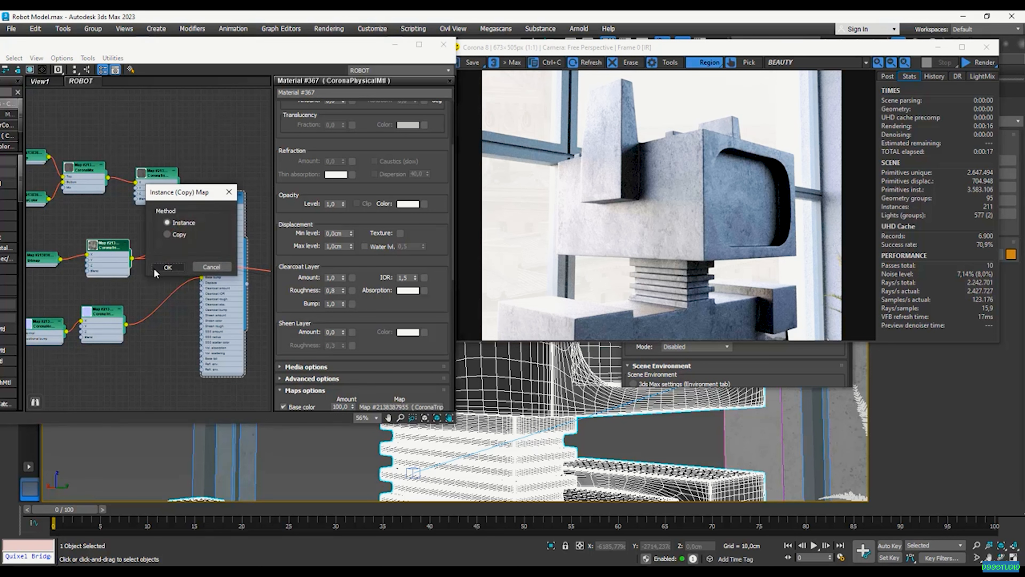
pyautogui.click(168, 269)
pyautogui.moveTo(135, 262); pyautogui.dragTo(352, 291)
pyautogui.click(173, 269)
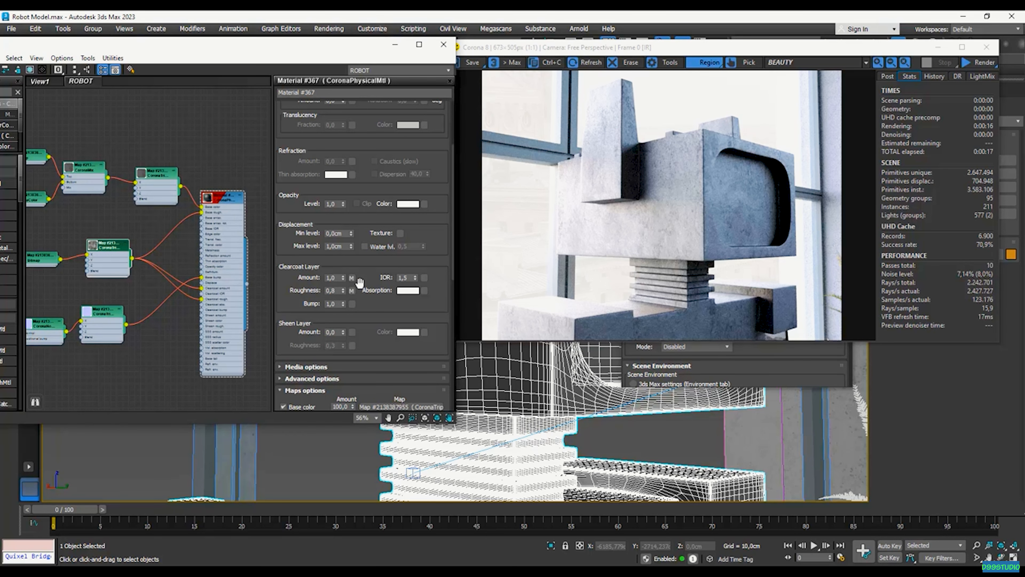
# Set clearcoat roughness to 0,5 and let the Corona render refine
pyautogui.write('0,')
pyautogui.write('5')
pyautogui.click(735, 206)
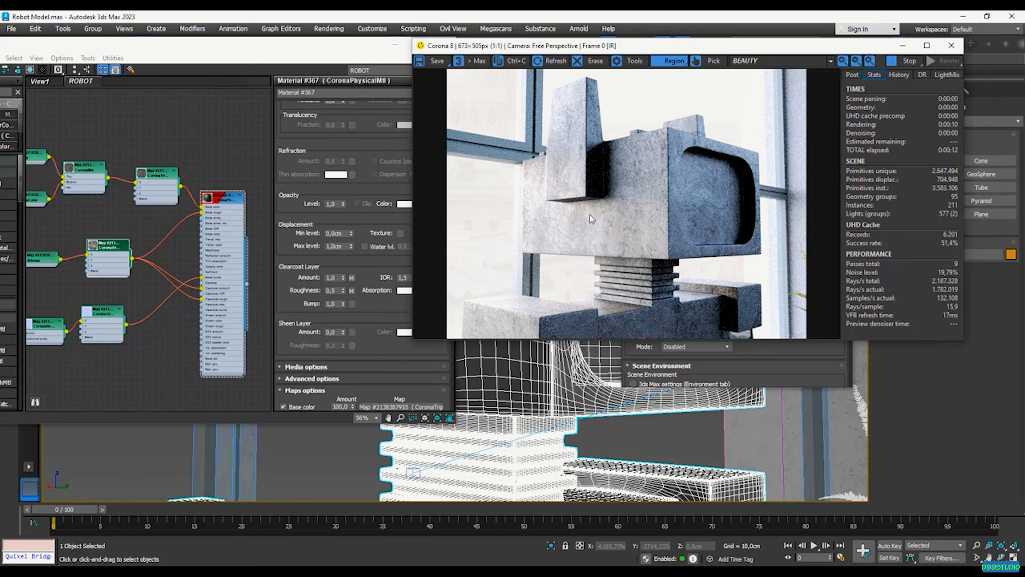
pyautogui.scroll(1, 580, 212)
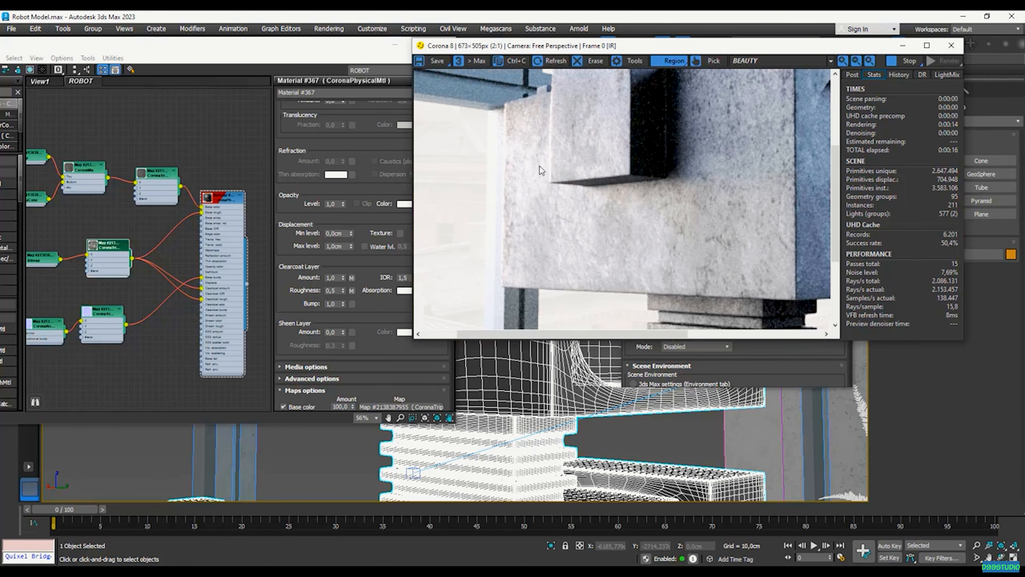
pyautogui.scroll(-1, 537, 235)
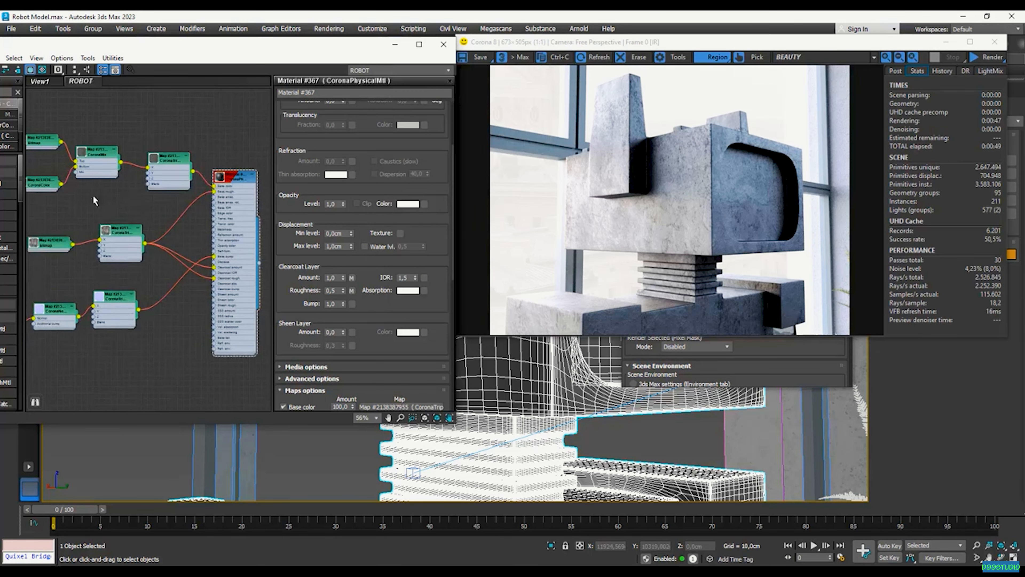
# Show the CoronaNormal node's parameters in the Slate editor's parameter panel
pyautogui.scroll(-5, 221, 176)
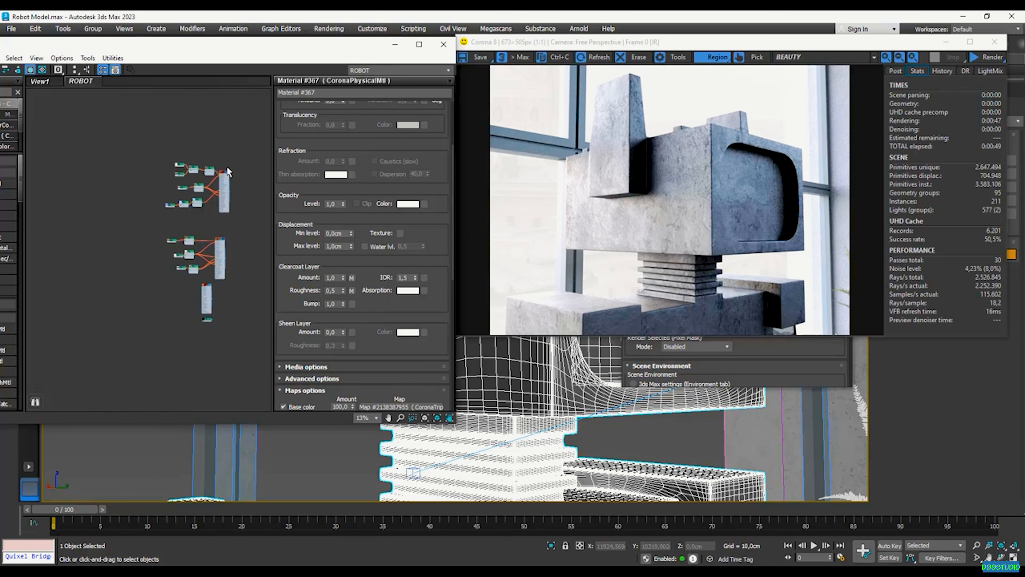
pyautogui.scroll(5, 220, 249)
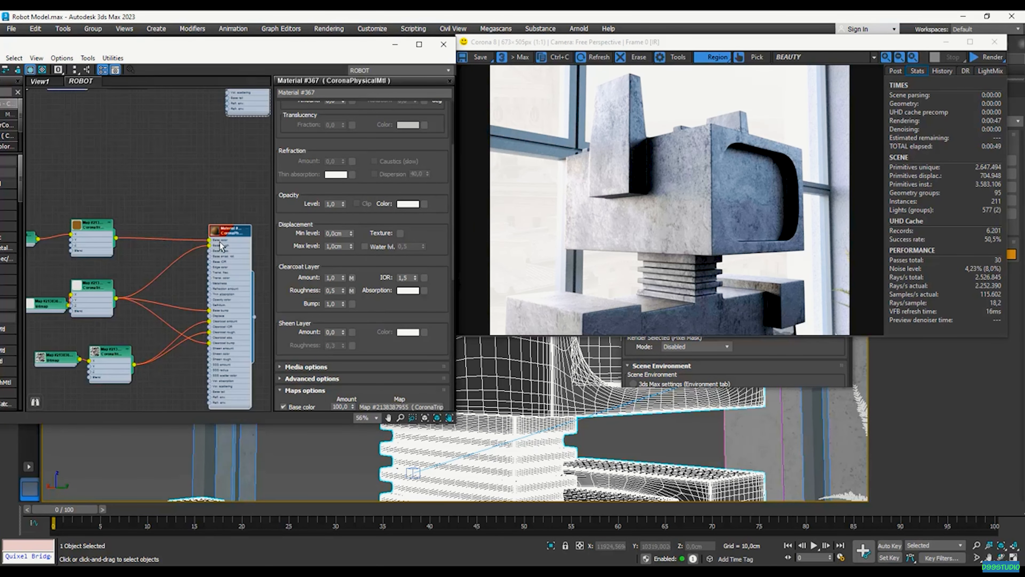
pyautogui.scroll(2, 224, 255)
pyautogui.scroll(-7, 228, 238)
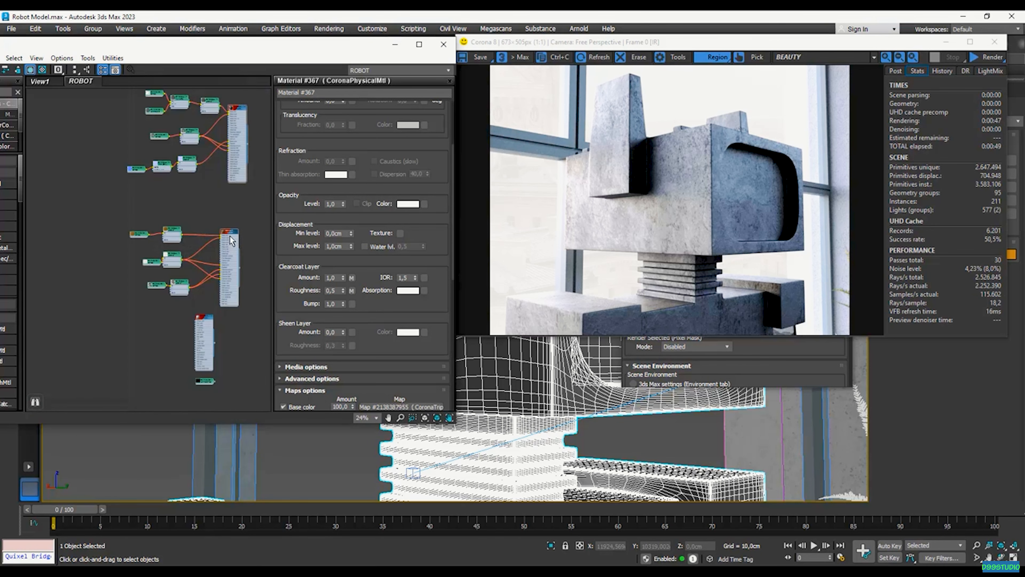
pyautogui.scroll(4, 228, 237)
pyautogui.scroll(3, 134, 186)
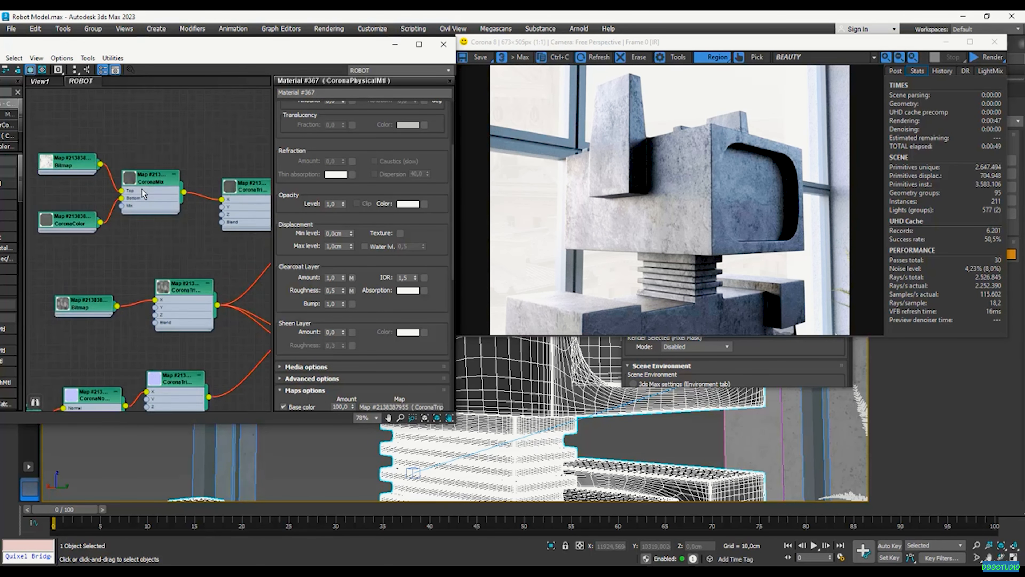
pyautogui.scroll(-3, 138, 190)
pyautogui.scroll(4, 66, 334)
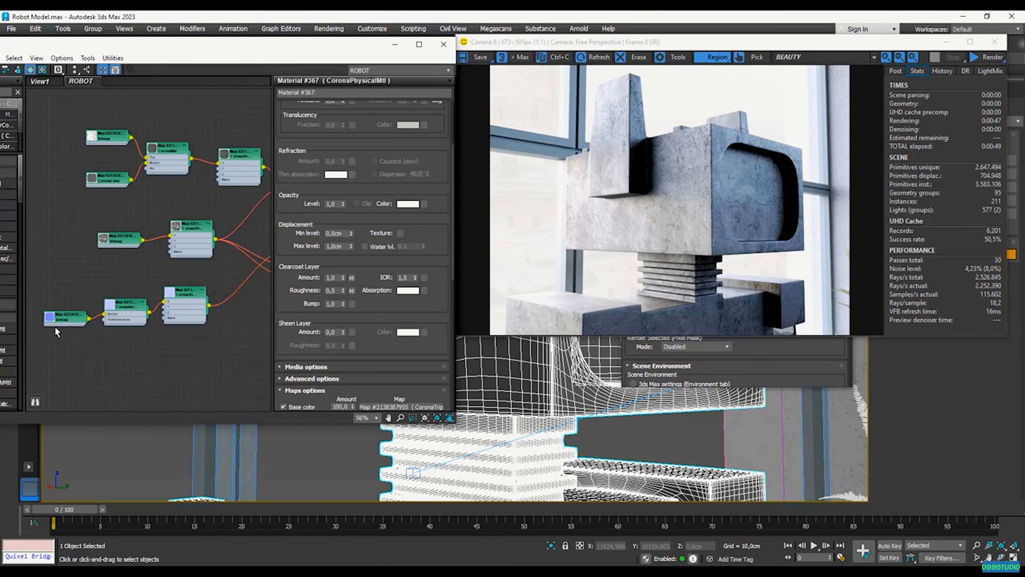
pyautogui.scroll(-5, 82, 305)
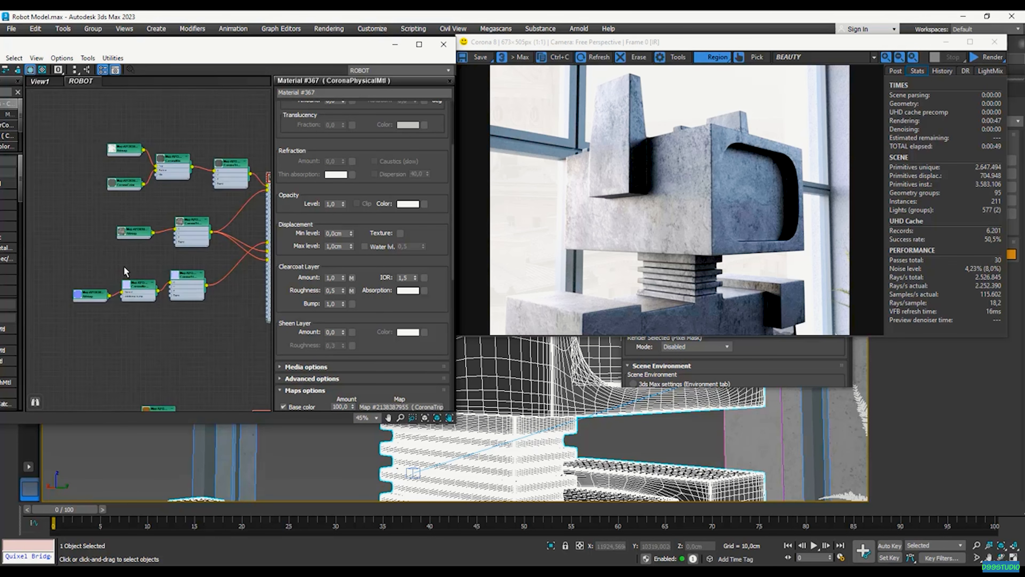
pyautogui.scroll(4, 147, 377)
pyautogui.scroll(-3, 115, 371)
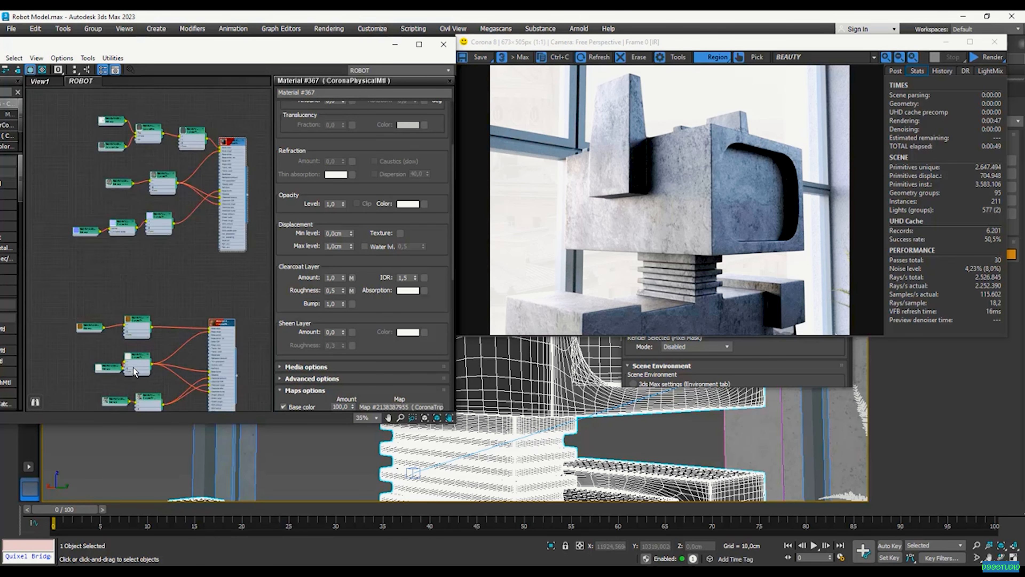
pyautogui.scroll(3, 114, 279)
pyautogui.scroll(3, 124, 275)
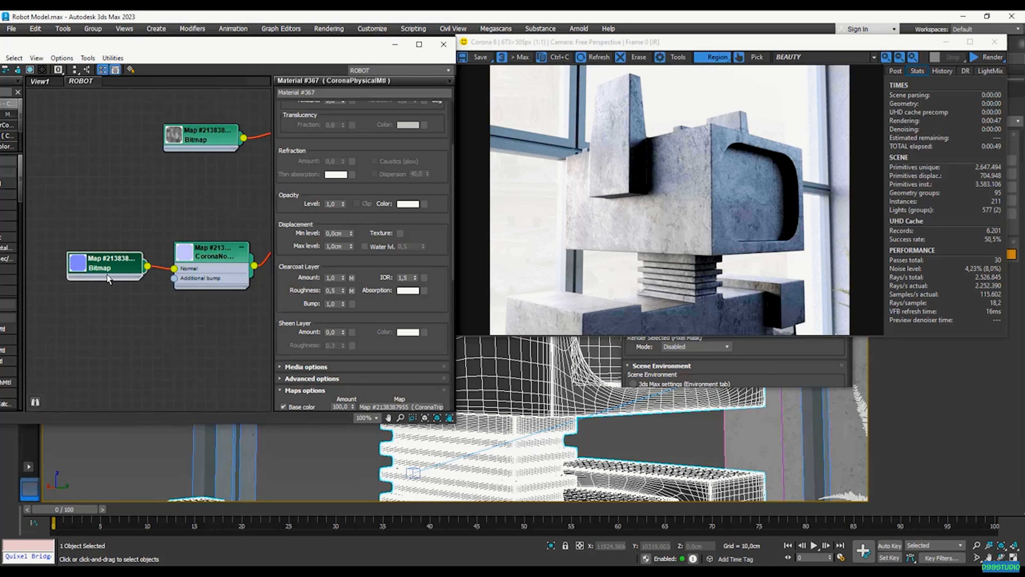
pyautogui.doubleClick(193, 267)
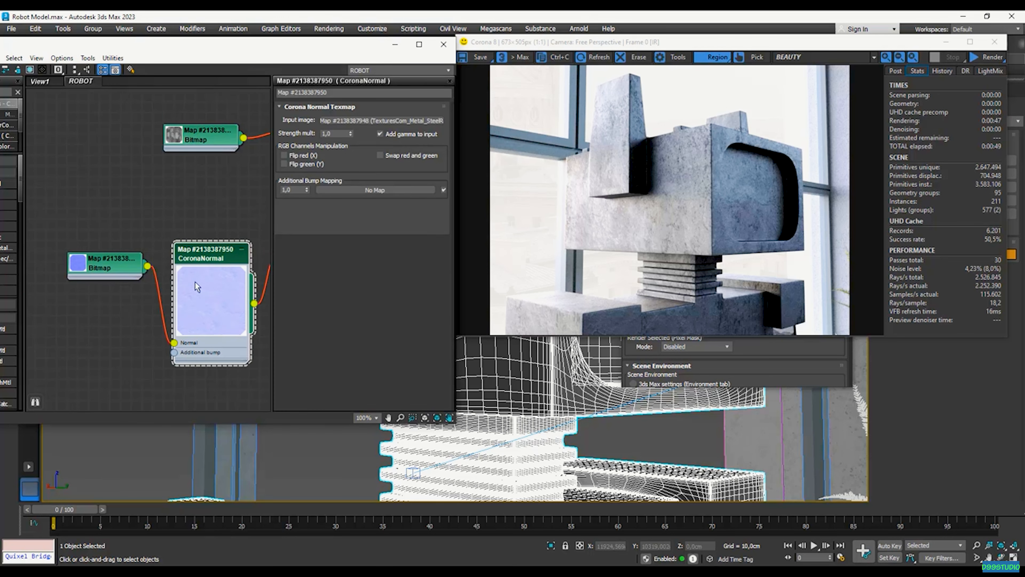
pyautogui.scroll(-5, 132, 297)
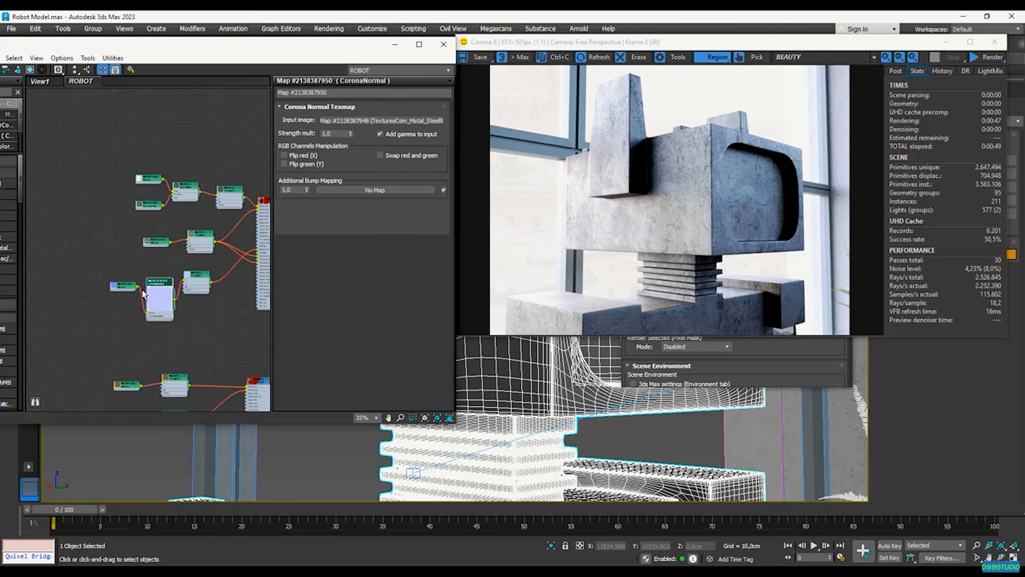
pyautogui.scroll(3, 259, 243)
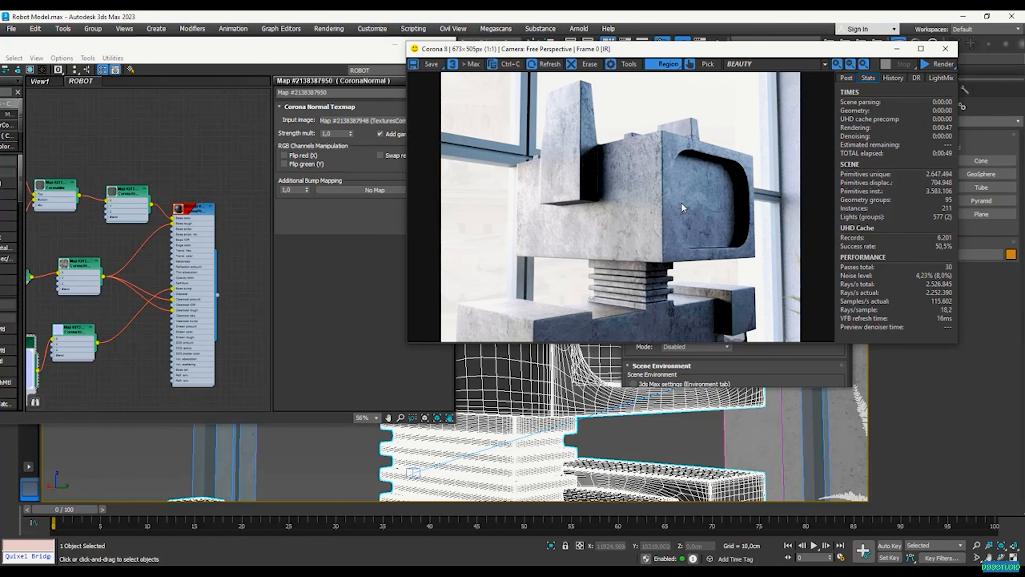